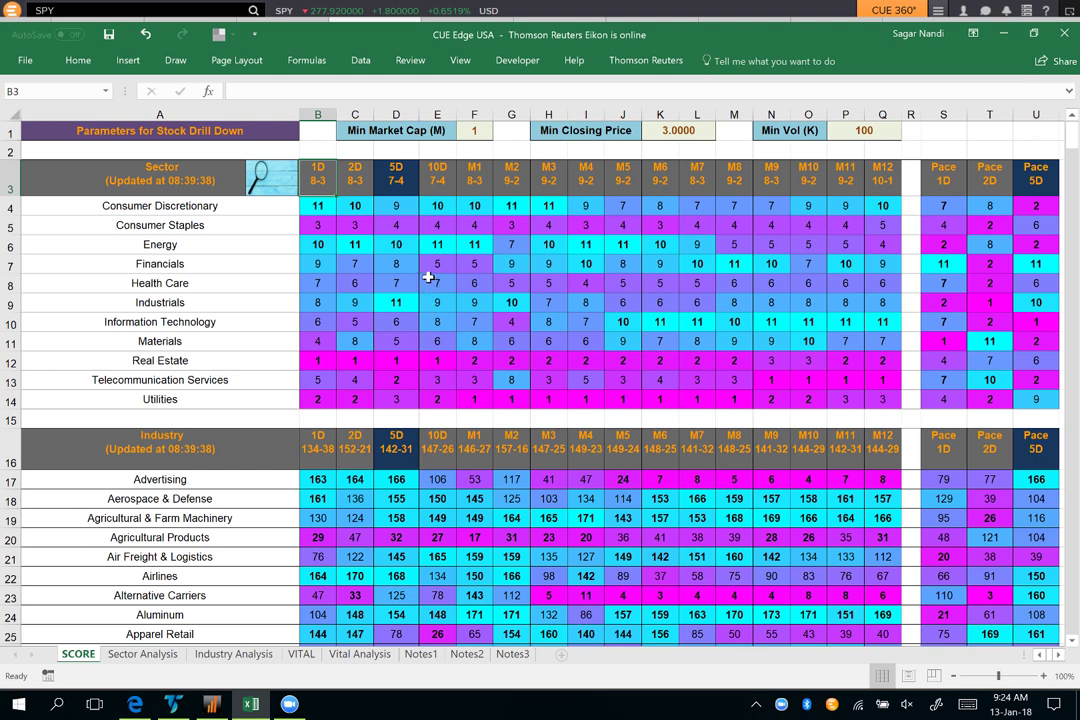
# Open the Industry Analysis sheet and filter the Industry column for "marine"
pyautogui.click(397, 304)
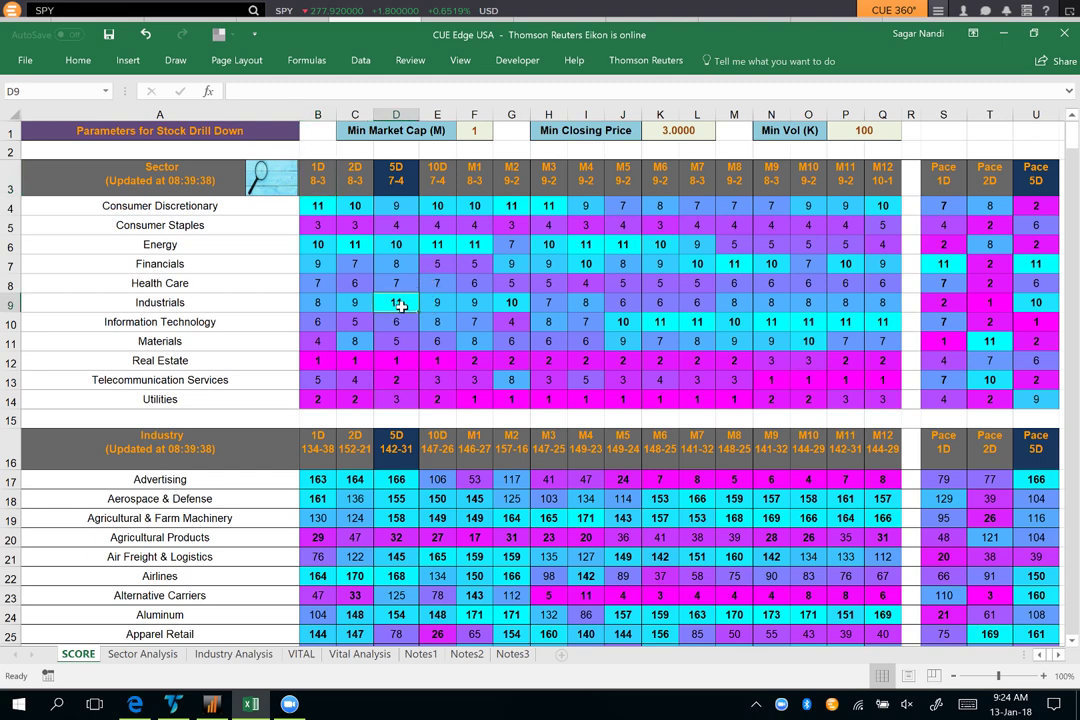
pyautogui.click(395, 361)
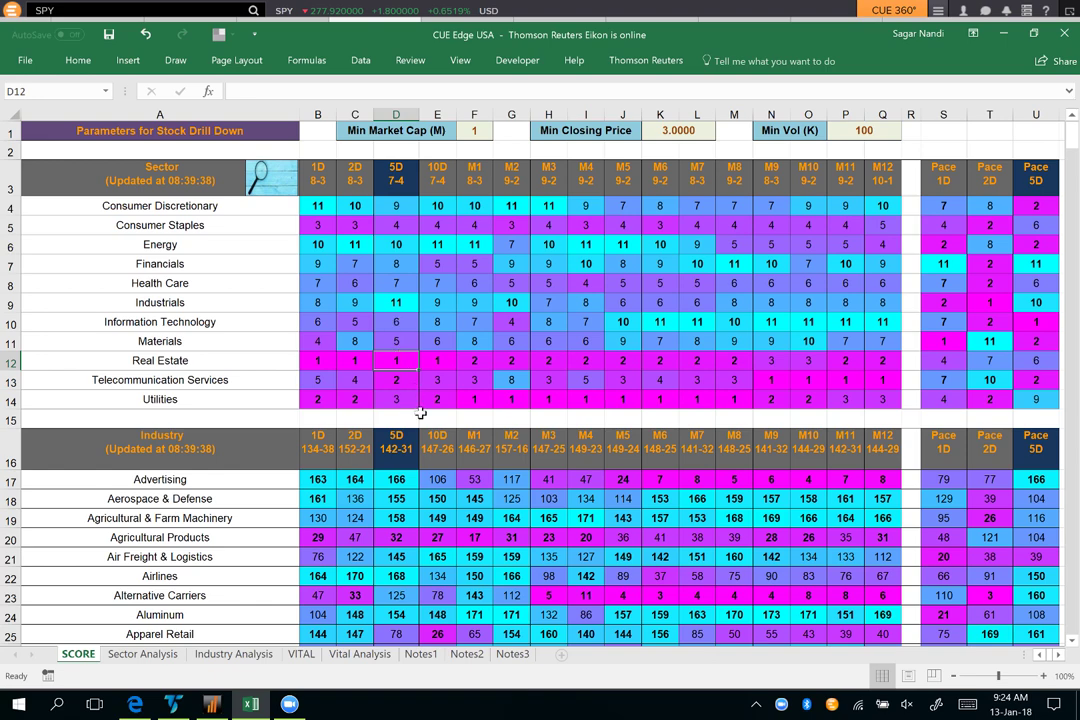
pyautogui.click(226, 655)
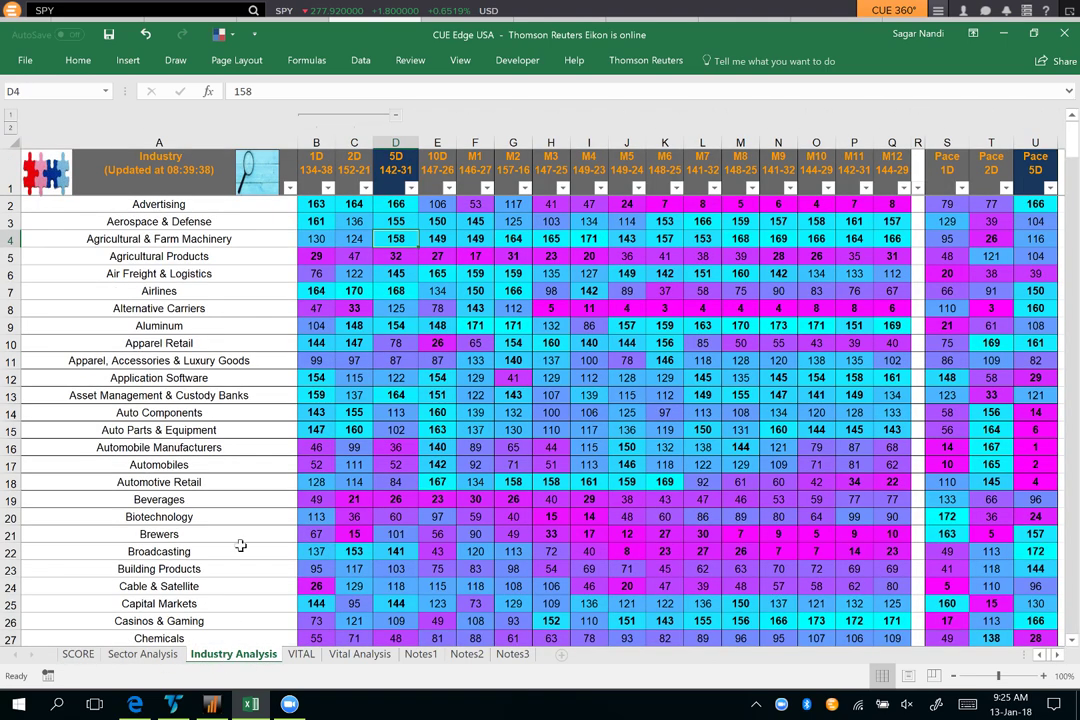
pyautogui.click(289, 188)
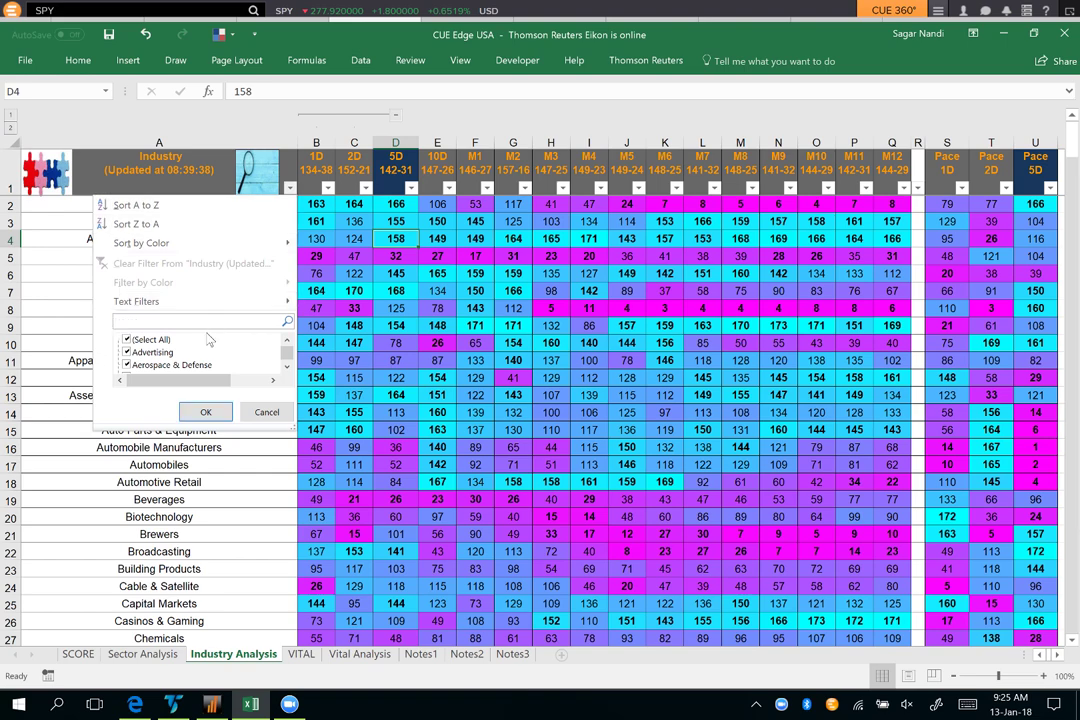
pyautogui.write('marine')
pyautogui.press('Return')
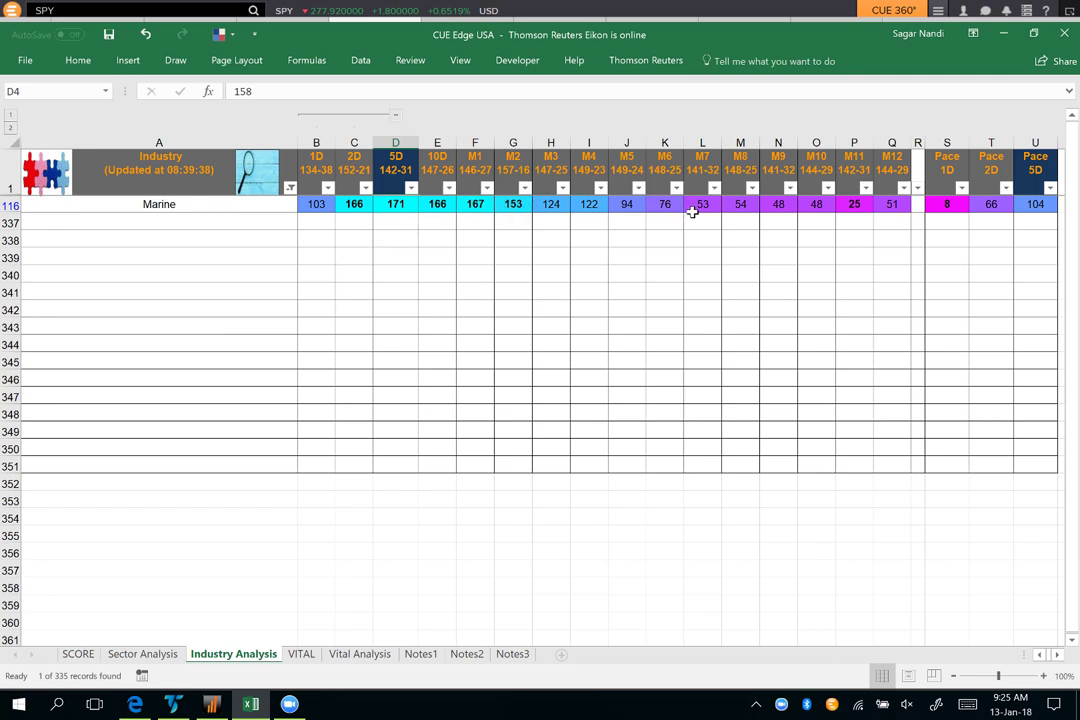
# Examine the Marine row's scores from the 12-month period down to the 2-day period, comparing M7 and M6 with 5D
pyautogui.click(893, 204)
pyautogui.moveTo(893, 204); pyautogui.dragTo(357, 212)
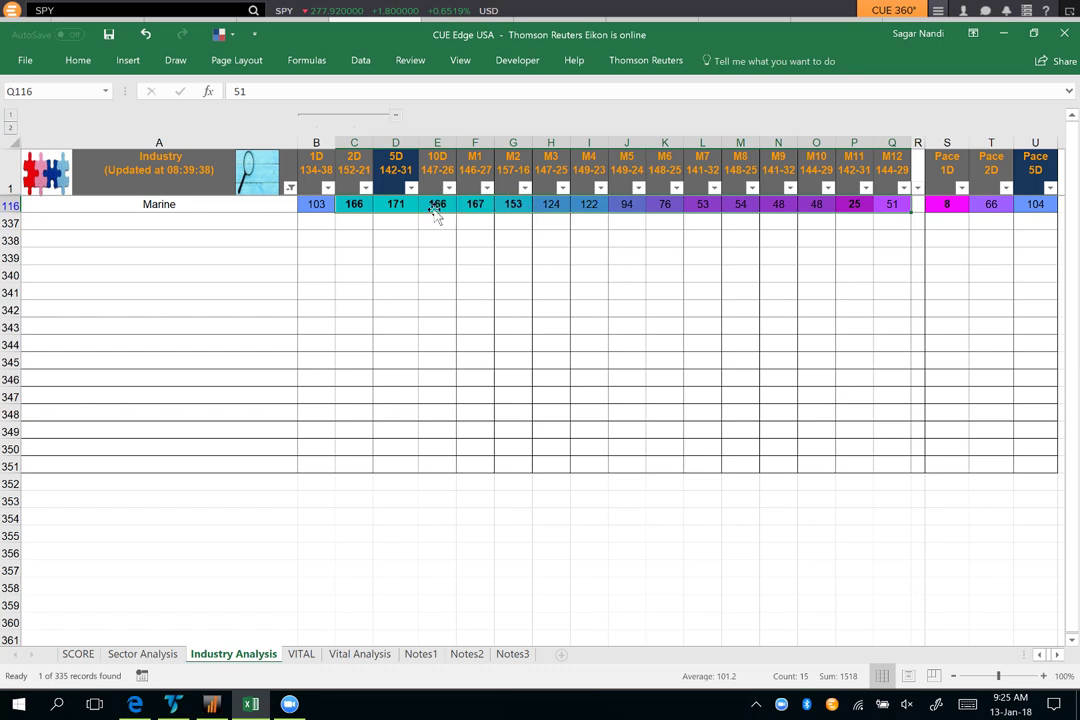
pyautogui.click(396, 204)
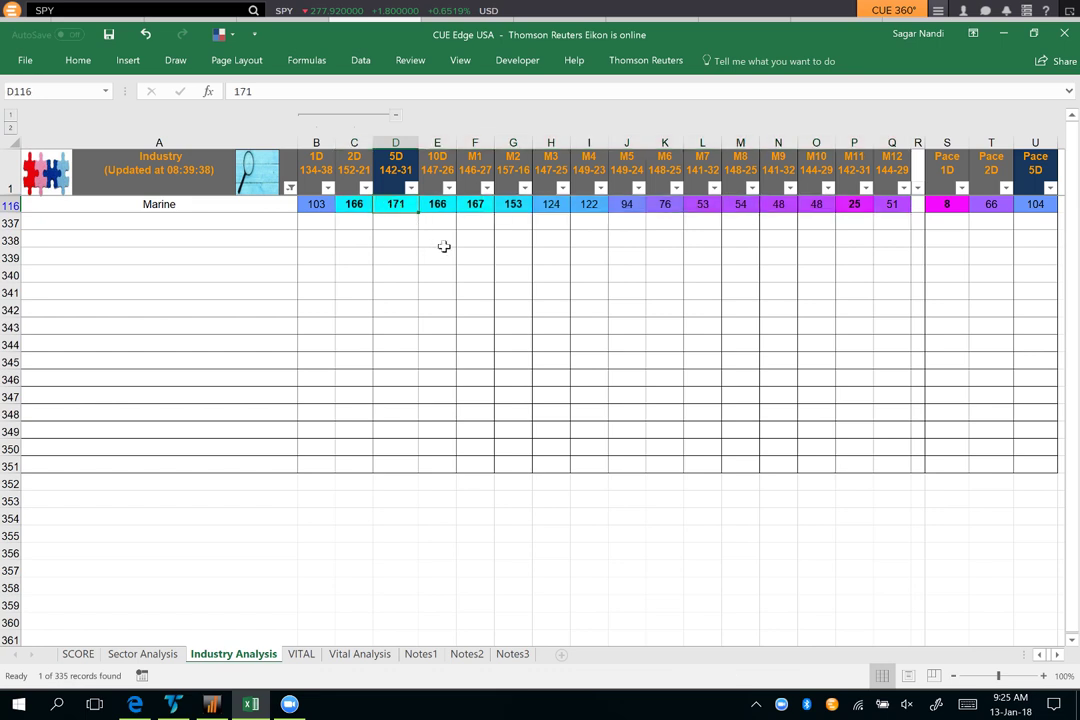
pyautogui.click(699, 204)
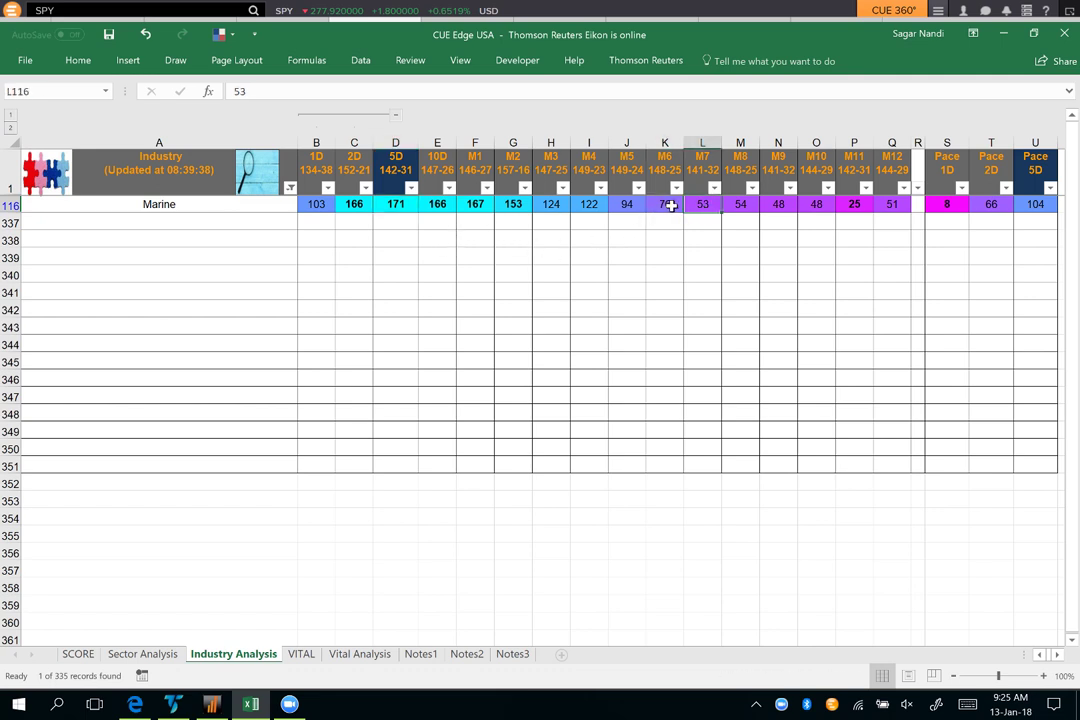
pyautogui.moveTo(670, 205)
pyautogui.mouseDown()
pyautogui.moveTo(680, 210)
pyautogui.moveTo(668, 208)
pyautogui.mouseUp()
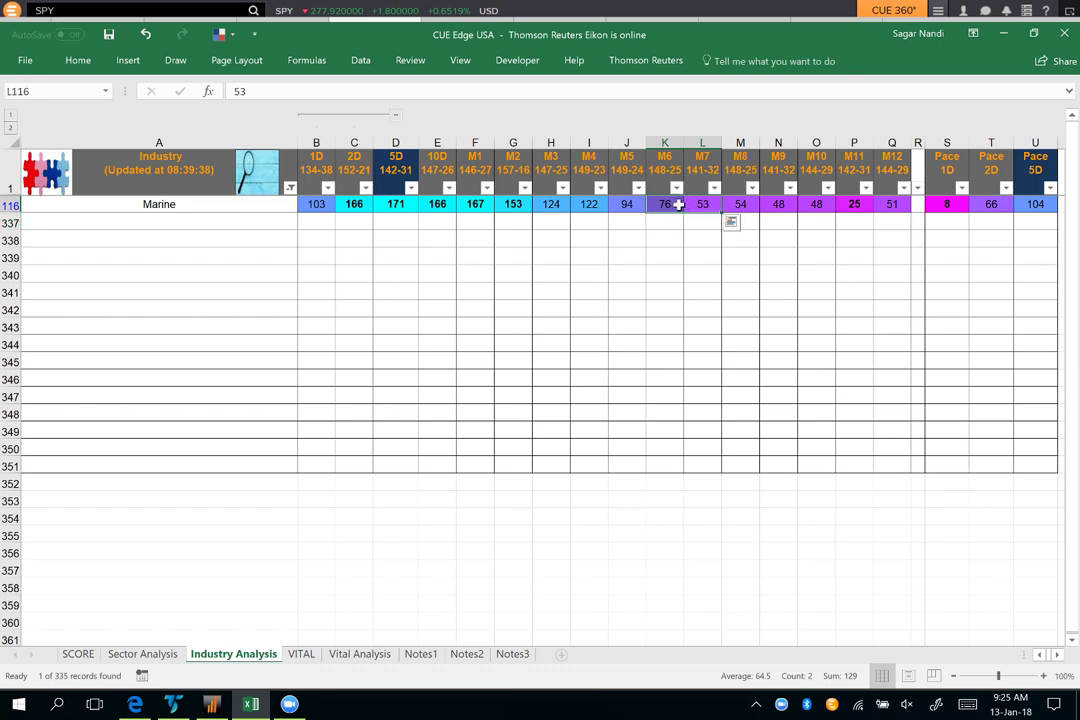
pyautogui.click(397, 205)
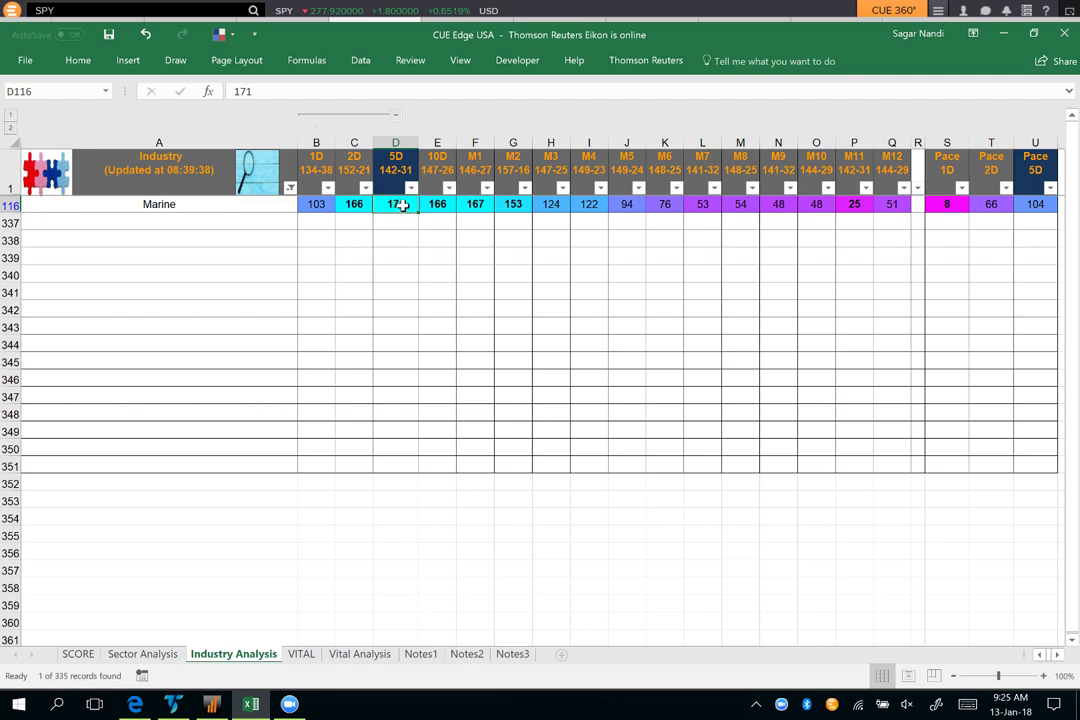
# Run the stock drill-down for the Marine industry and refresh the CUE Vital Status of its stocks on the VITAL sheet
pyautogui.click(200, 208)
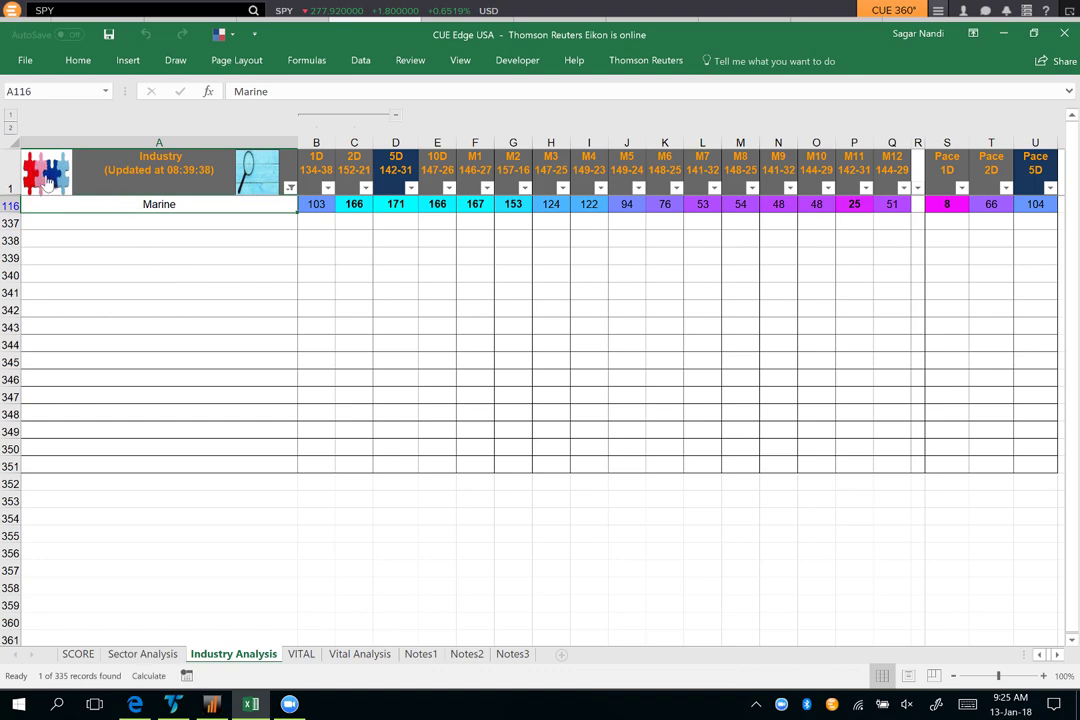
pyautogui.click(299, 654)
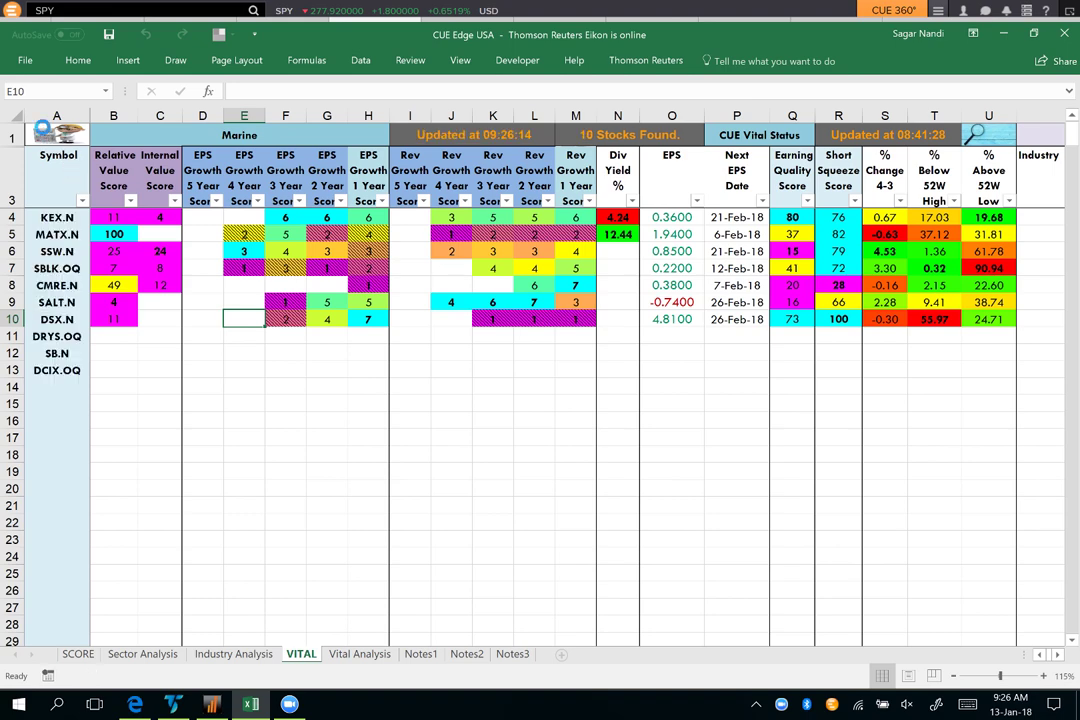
pyautogui.click(62, 9)
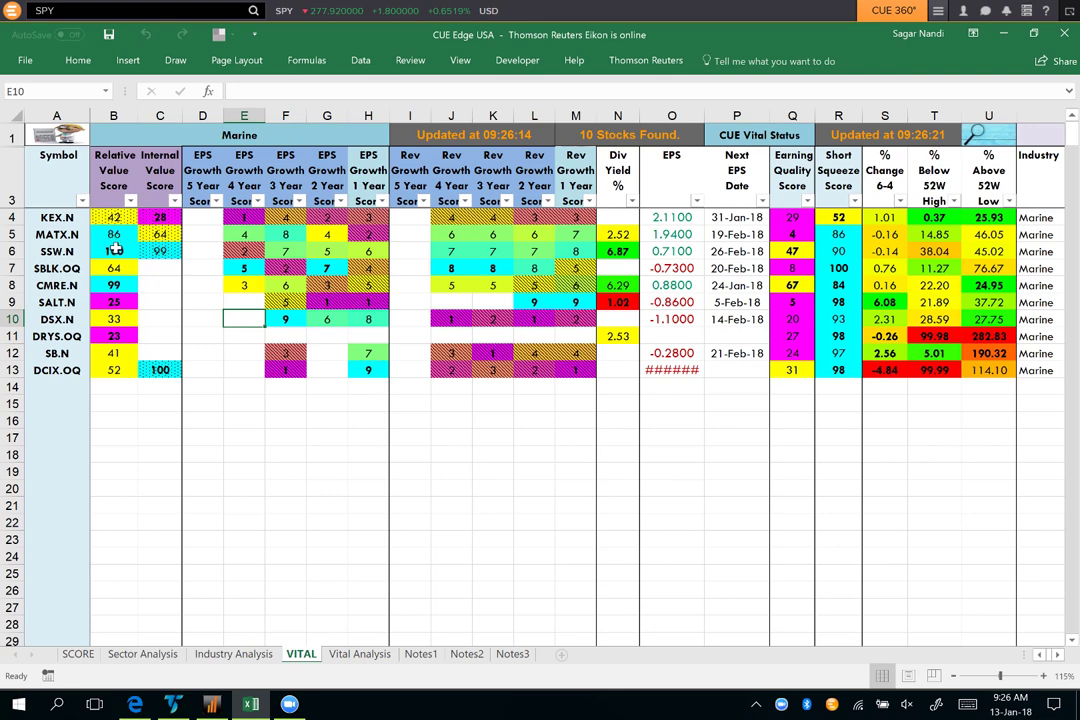
# Examine the VITAL rows of SSW.N, MATX.N and KEX.N, including KEX.N's Relative Value Score
pyautogui.click(62, 251)
pyautogui.click(55, 234)
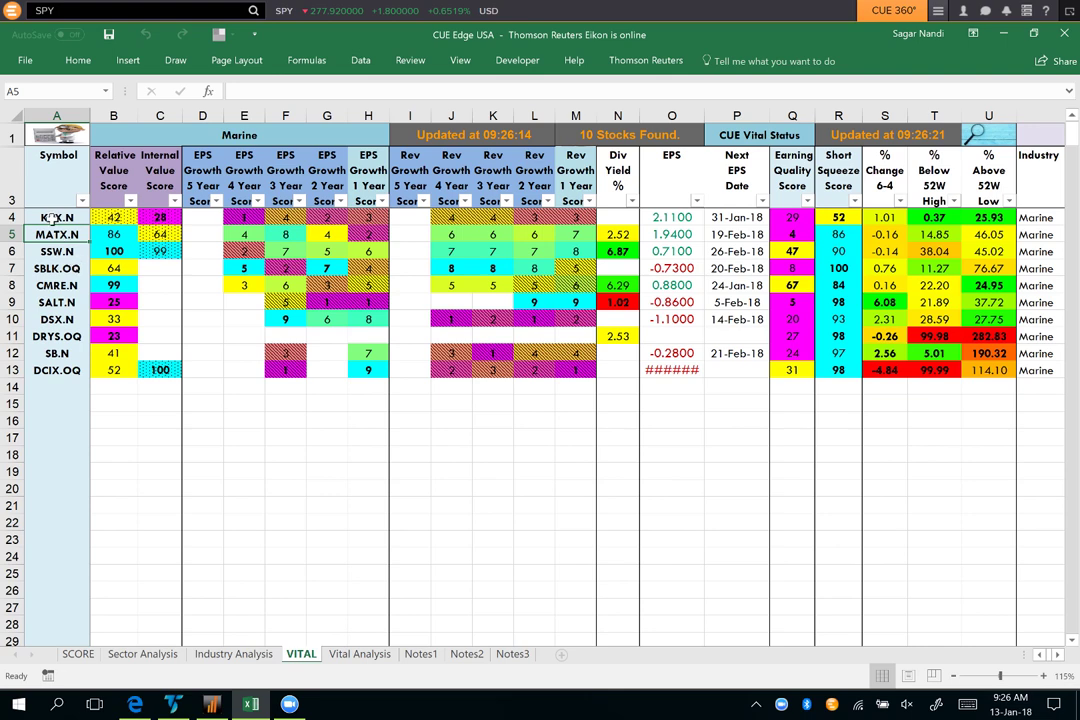
pyautogui.click(52, 217)
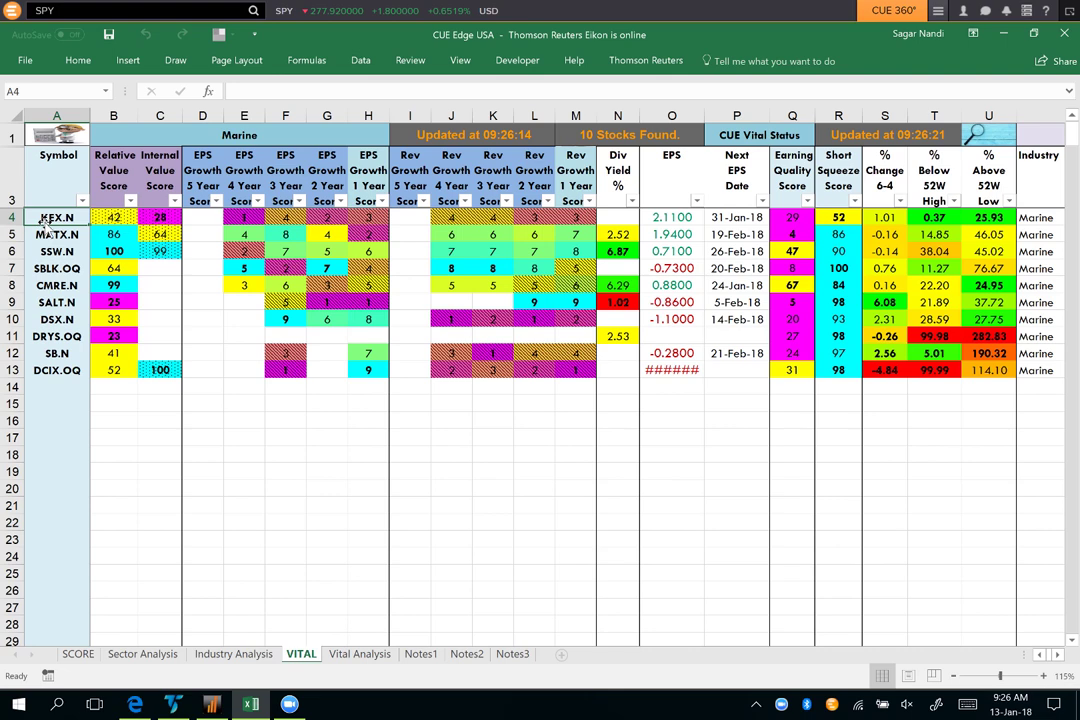
pyautogui.click(104, 217)
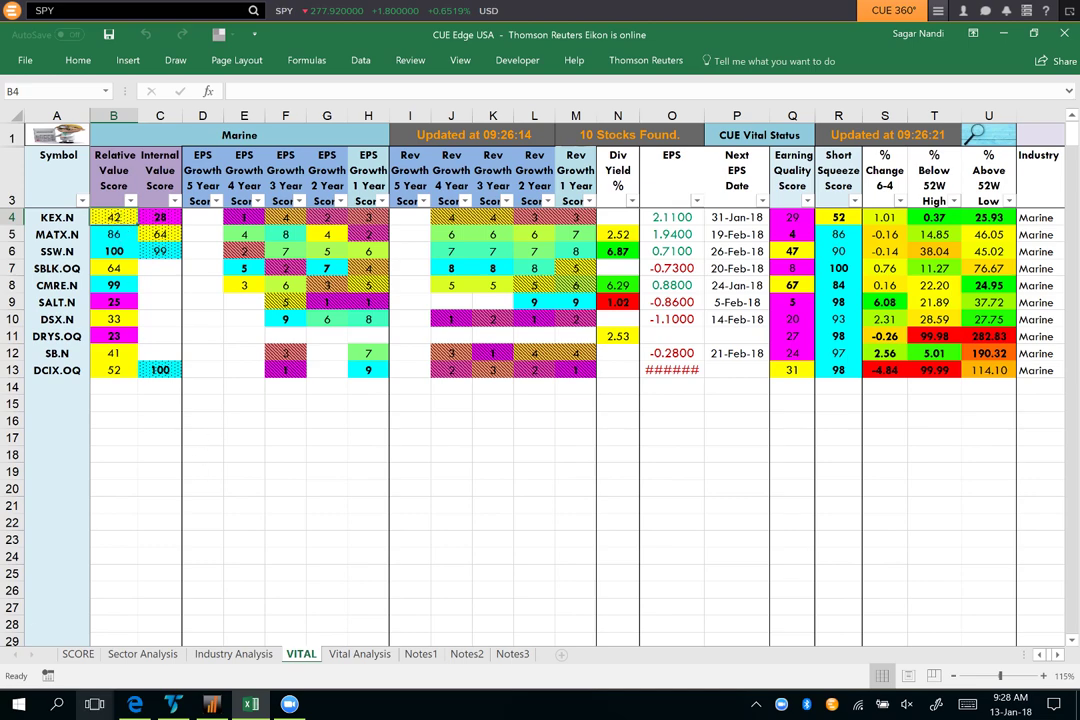
# Switch to TradeStation and mark the KEX weekly upswing and the daily chart's rising highs and lows with arrows
pyautogui.click(168, 706)
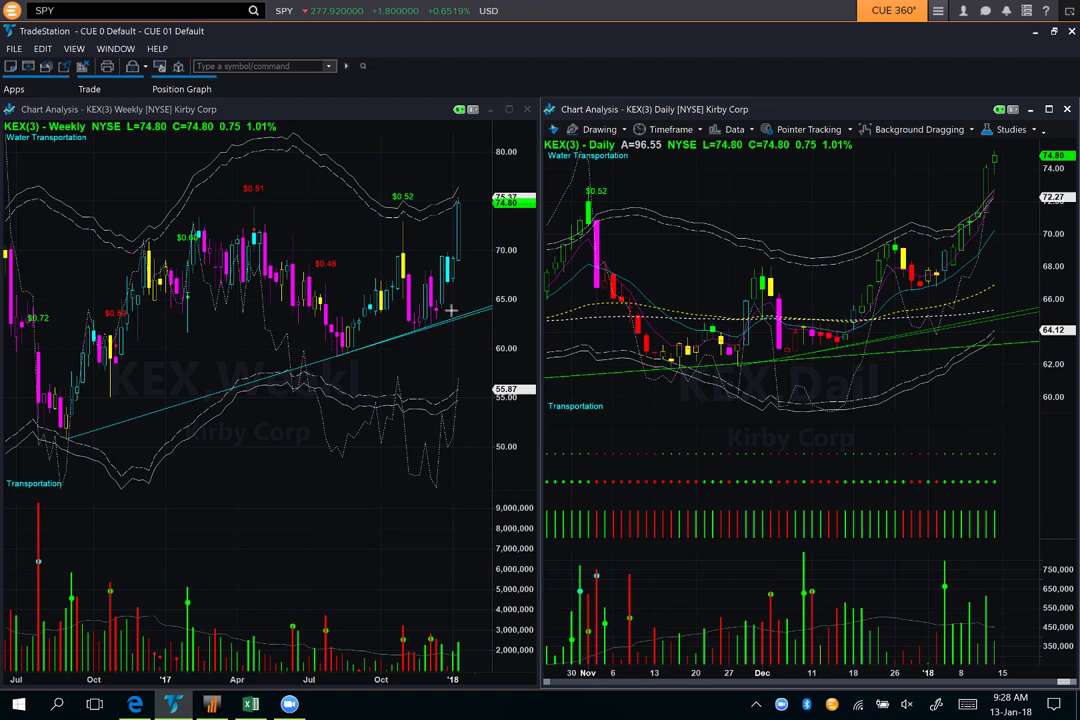
pyautogui.moveTo(451, 282); pyautogui.dragTo(467, 251)
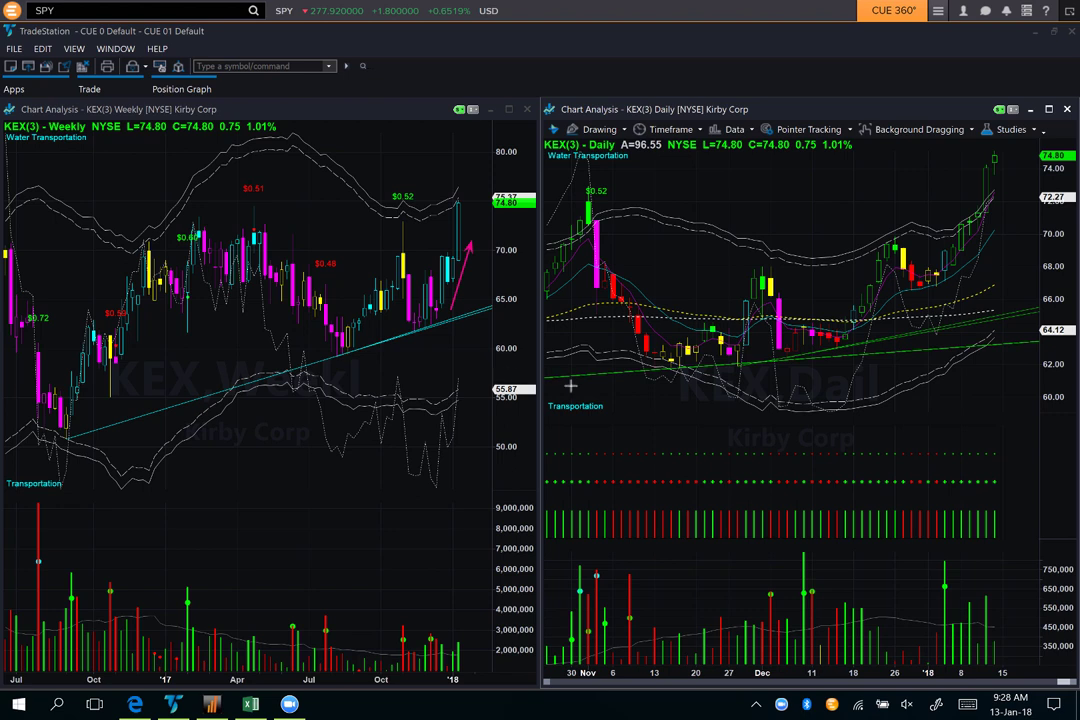
pyautogui.moveTo(763, 259); pyautogui.dragTo(878, 240)
pyautogui.moveTo(819, 366); pyautogui.dragTo(946, 291)
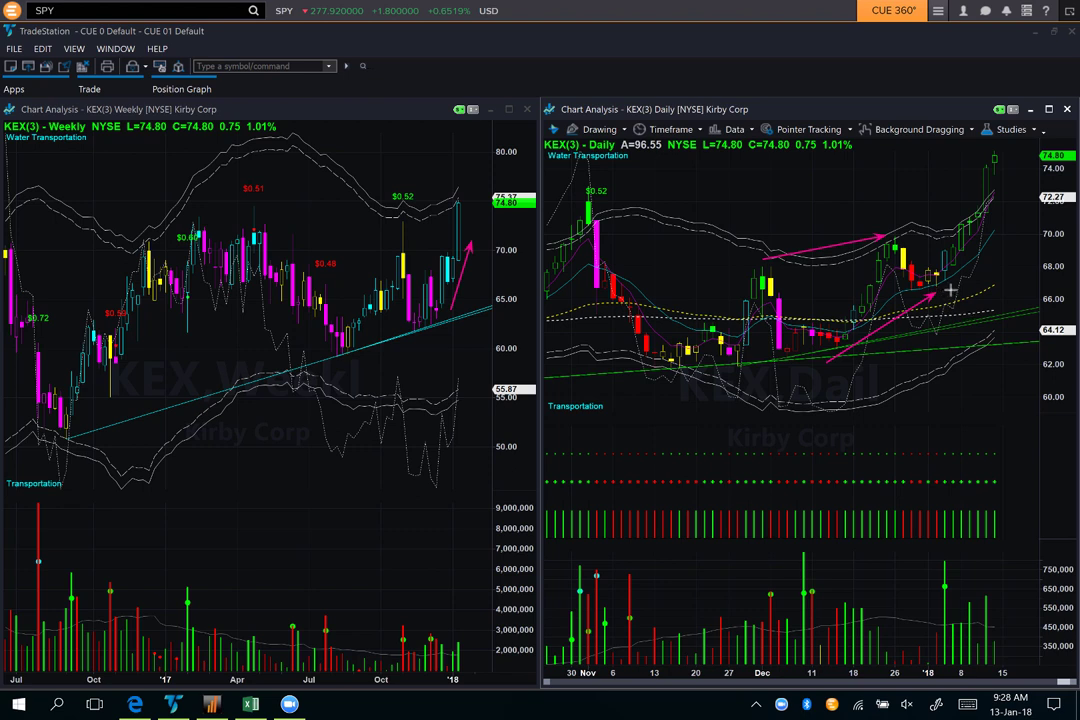
# Mark the early-January low, the level at about 68 and the following rally on the KEX daily chart, and clear the arrows
pyautogui.click(1008, 387)
pyautogui.moveTo(991, 368); pyautogui.dragTo(943, 276)
pyautogui.moveTo(944, 267); pyautogui.dragTo(1012, 270)
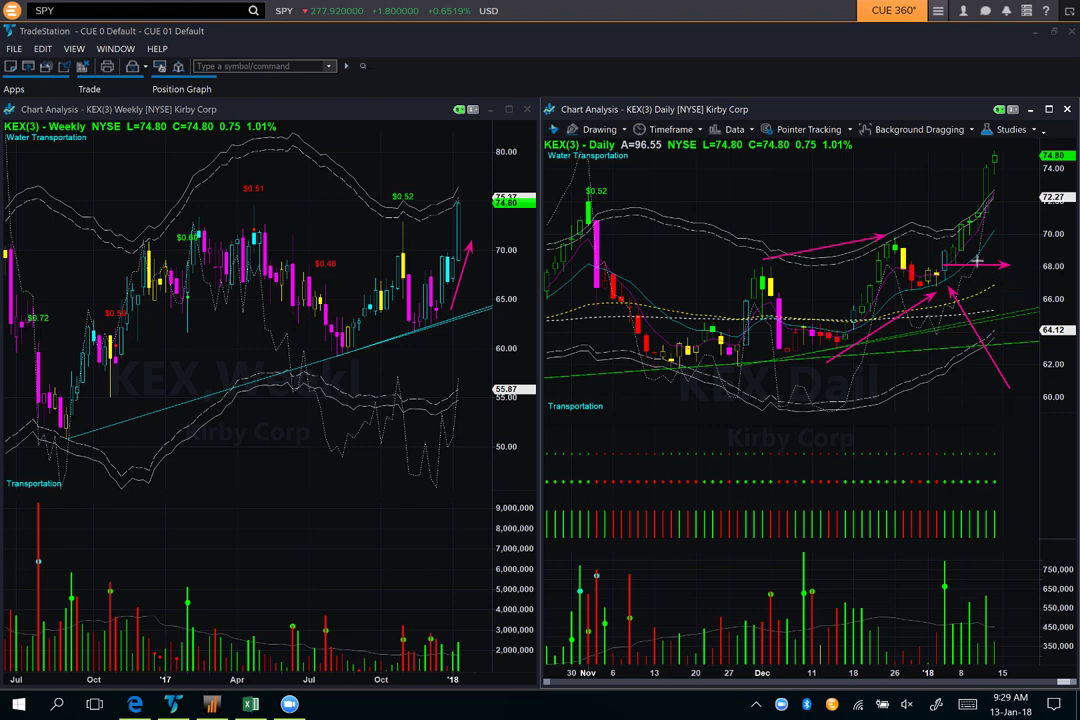
pyautogui.moveTo(916, 245); pyautogui.dragTo(940, 252)
pyautogui.moveTo(962, 195); pyautogui.dragTo(989, 150)
pyautogui.moveTo(992, 198); pyautogui.dragTo(1008, 186)
pyautogui.press('Escape')
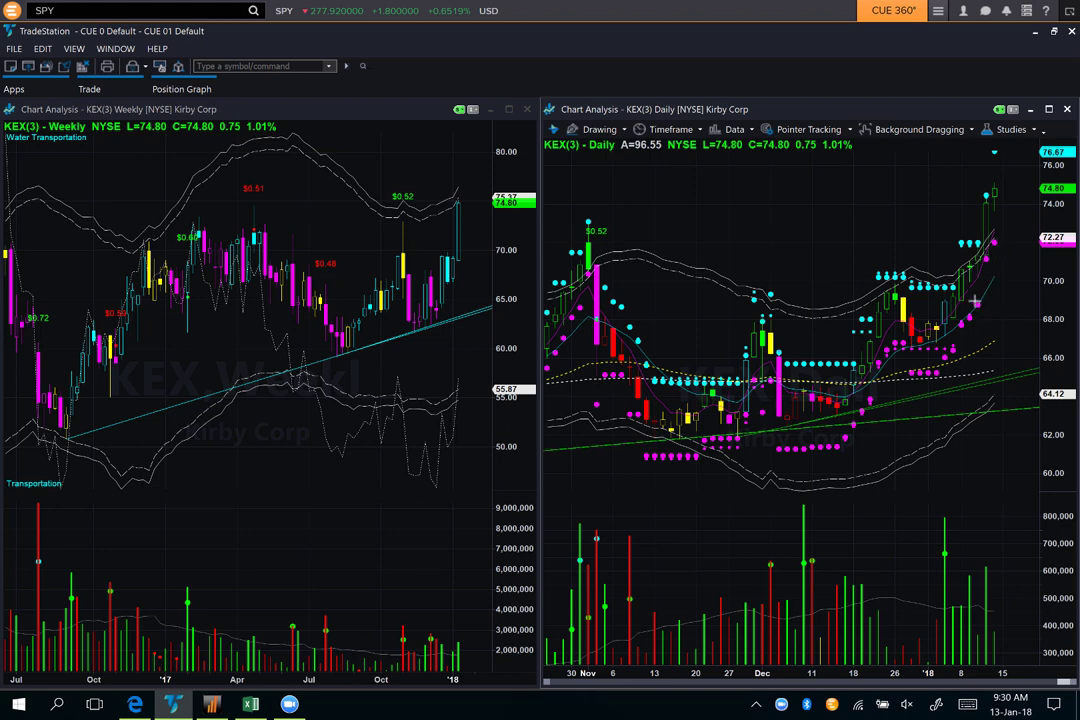
# Mark horizontal levels at about 69, 68 and 66.5 on the KEX daily chart and add upward arrows along the January rally
pyautogui.moveTo(945, 300); pyautogui.dragTo(1021, 301)
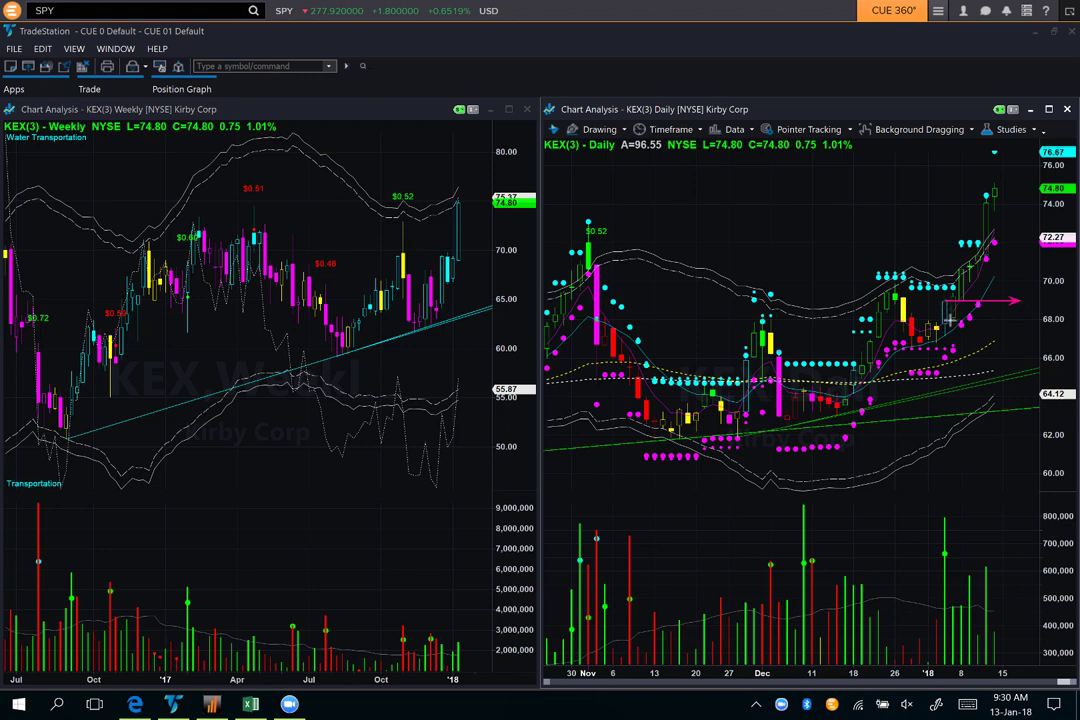
pyautogui.moveTo(946, 317); pyautogui.dragTo(1030, 316)
pyautogui.moveTo(931, 348); pyautogui.dragTo(1033, 348)
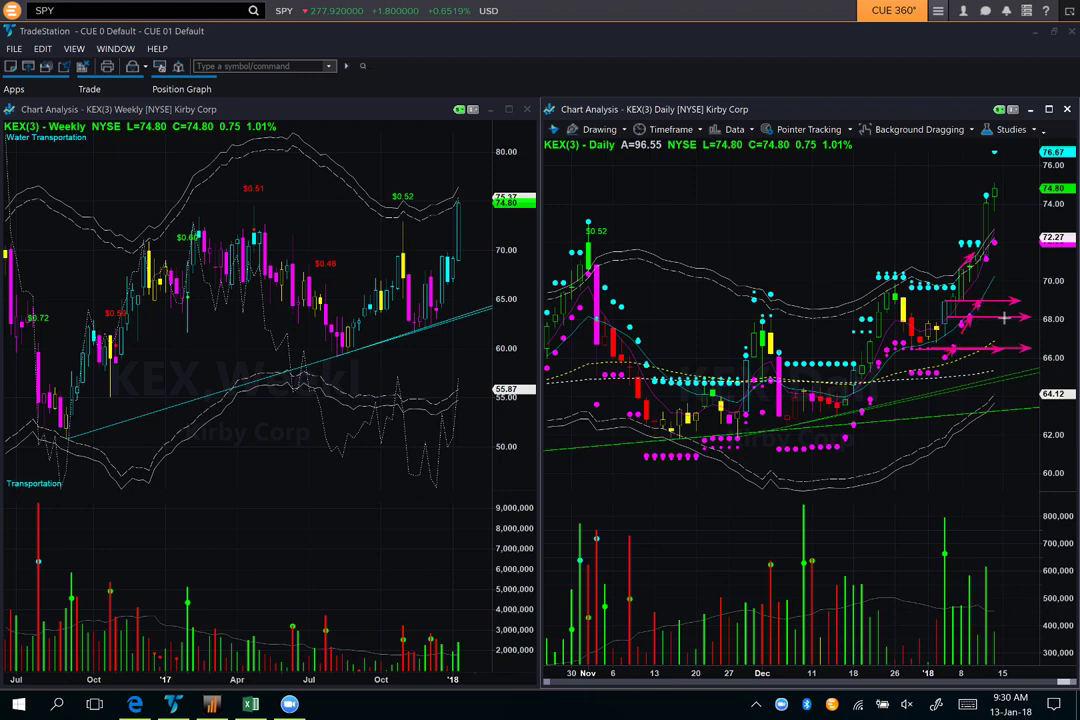
pyautogui.click(993, 240)
pyautogui.moveTo(1001, 298); pyautogui.dragTo(1000, 241)
pyautogui.moveTo(1025, 309); pyautogui.dragTo(1026, 244)
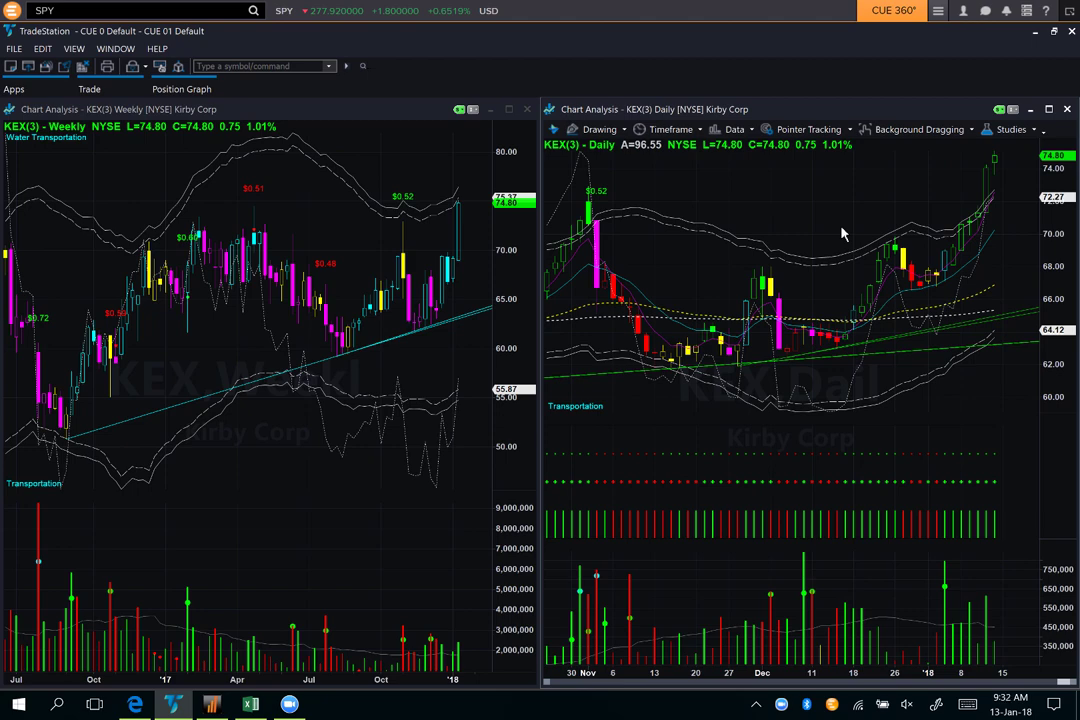
# Load the MATX charts and mark the daily chart's January low and its rising highs and lows with arrows
pyautogui.press('Down')
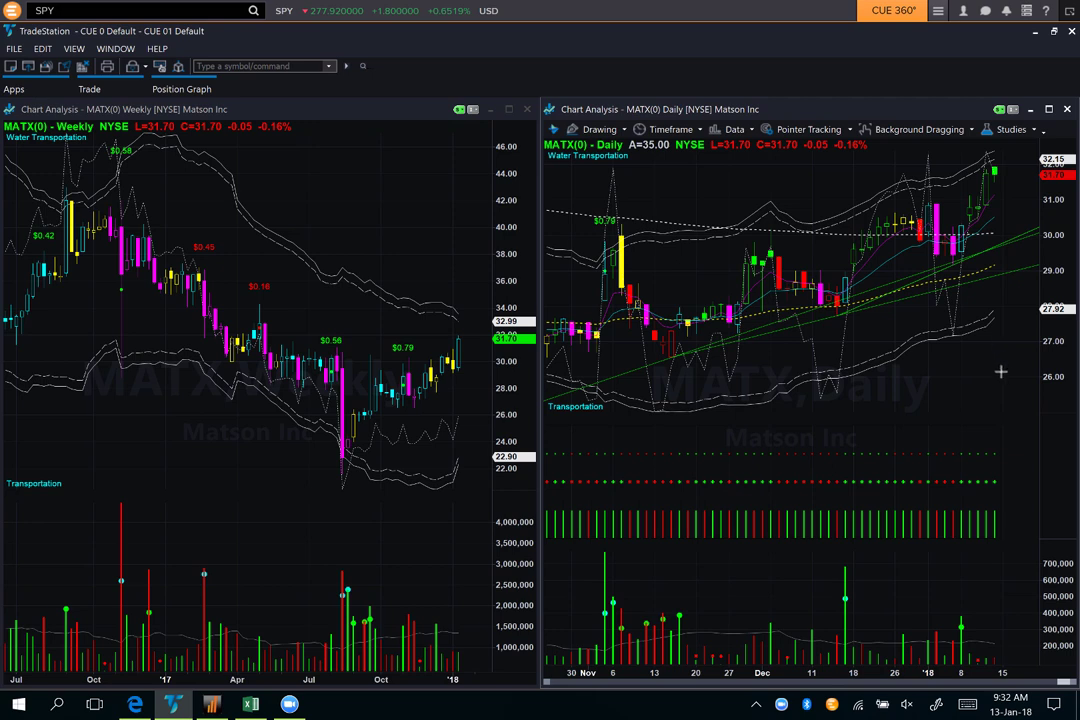
pyautogui.moveTo(998, 374); pyautogui.dragTo(968, 265)
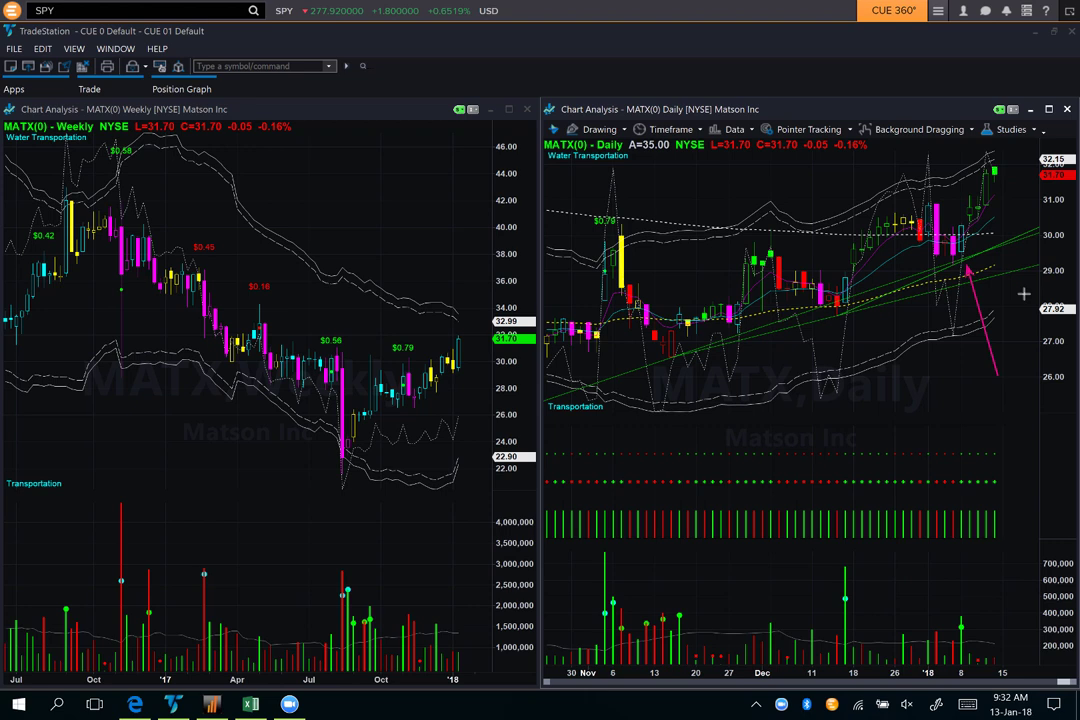
pyautogui.moveTo(773, 226); pyautogui.dragTo(912, 198)
pyautogui.moveTo(845, 320); pyautogui.dragTo(959, 260)
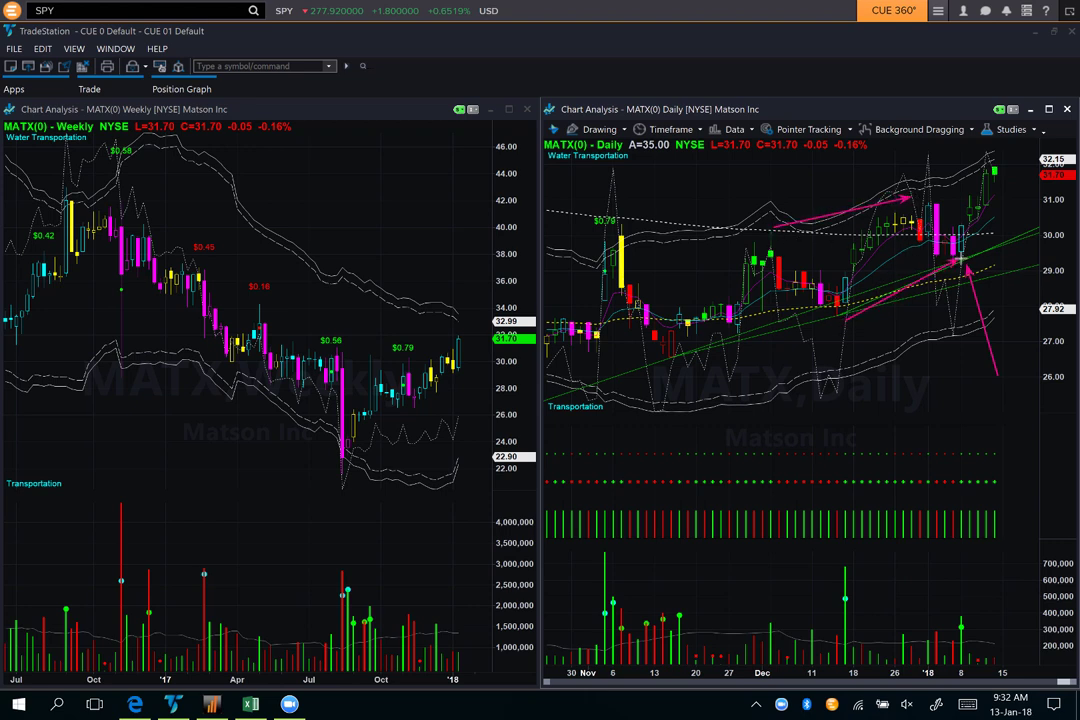
# Mark levels at about 30.3, 29.1 and 31.7 on the MATX daily chart, point out the latest weekly candles, and clear the arrows
pyautogui.moveTo(1027, 325); pyautogui.dragTo(969, 258)
pyautogui.moveTo(962, 228); pyautogui.dragTo(1043, 226)
pyautogui.moveTo(962, 266); pyautogui.dragTo(1013, 265)
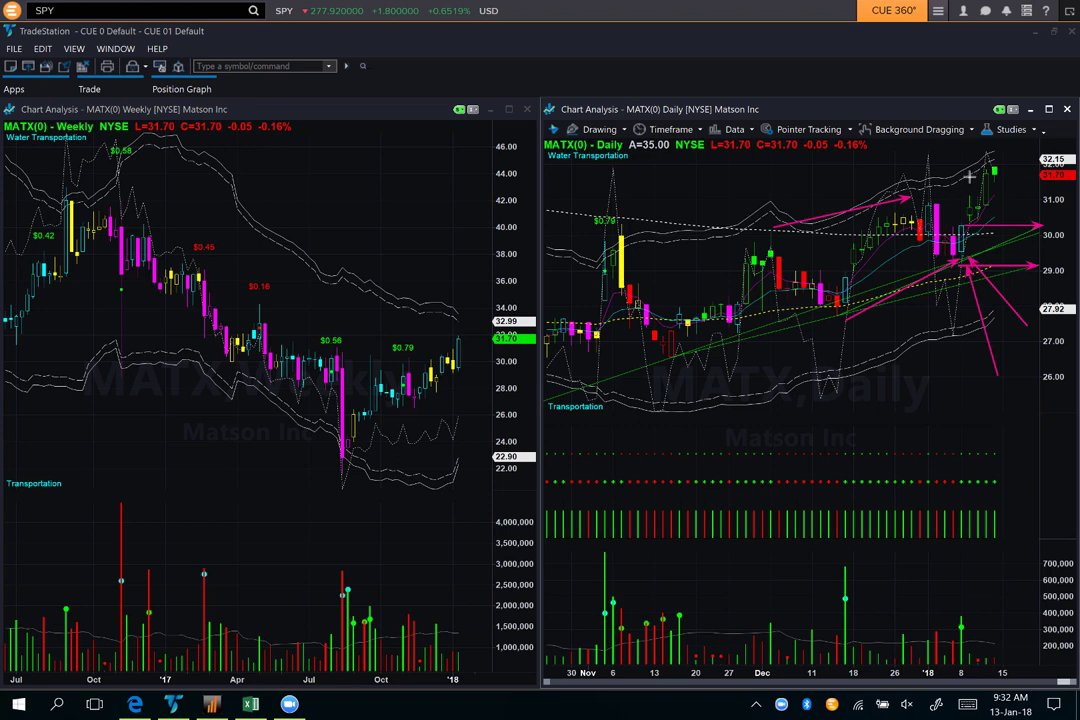
pyautogui.moveTo(969, 177); pyautogui.dragTo(1035, 176)
pyautogui.moveTo(419, 243)
pyautogui.mouseDown()
pyautogui.moveTo(438, 262)
pyautogui.moveTo(456, 320)
pyautogui.mouseUp()
pyautogui.press('Escape')
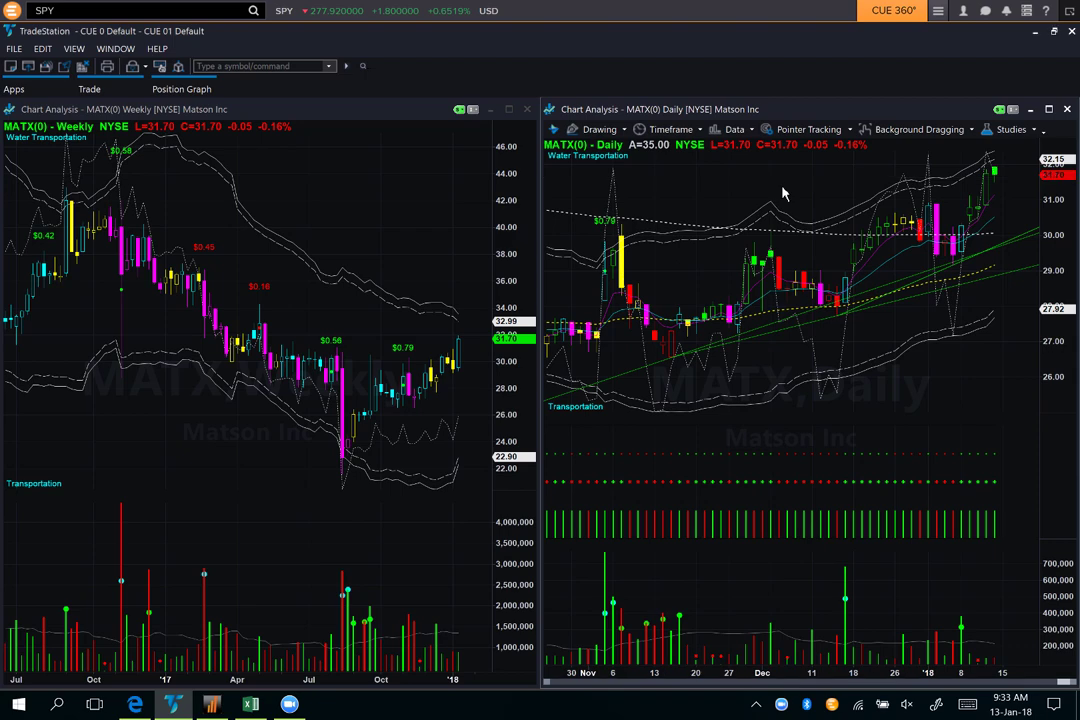
# Load the SSW charts and mark the daily consolidation range with horizontal arrows at about 6.1 and 5.7
pyautogui.write('SSW')
pyautogui.press('Return')
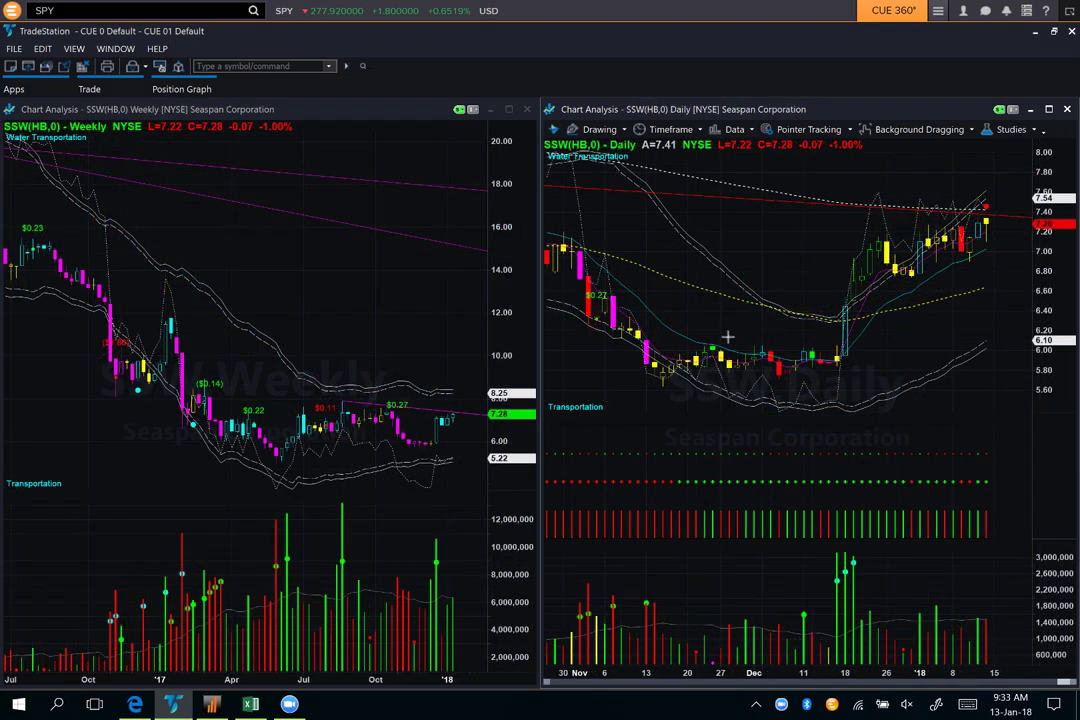
pyautogui.moveTo(715, 340); pyautogui.dragTo(918, 339)
pyautogui.moveTo(668, 378); pyautogui.dragTo(896, 379)
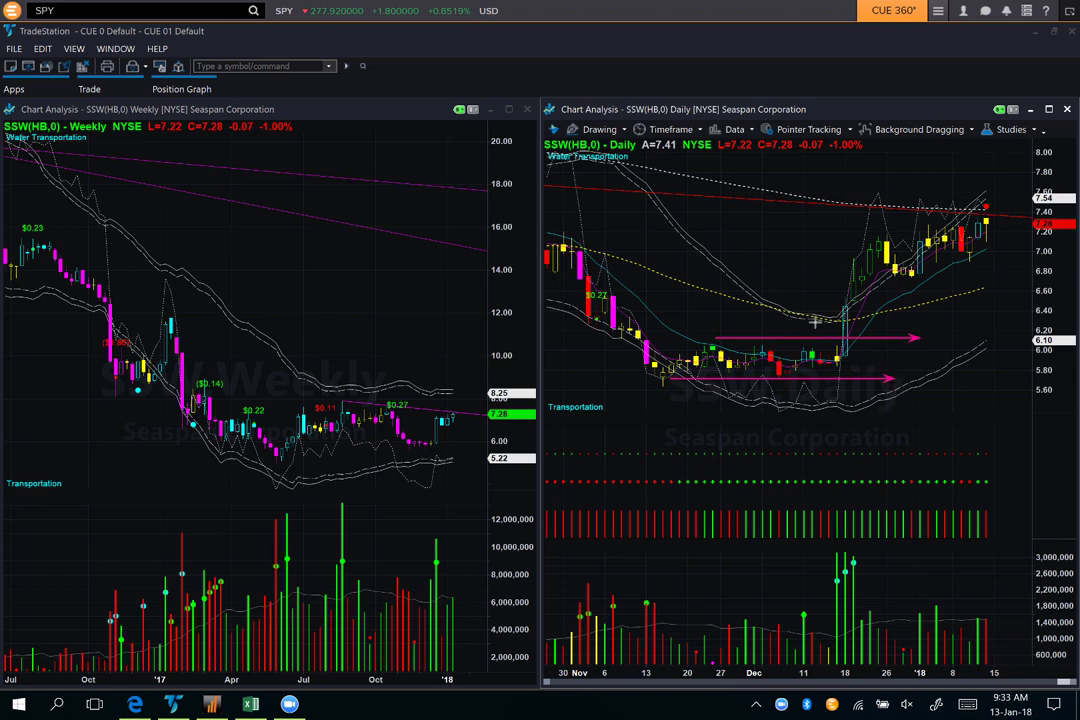
# Mark the December breakout point, the rising channel that follows it and the descending resistance line on the SSW daily chart
pyautogui.moveTo(788, 325); pyautogui.dragTo(836, 316)
pyautogui.moveTo(882, 285); pyautogui.dragTo(991, 243)
pyautogui.moveTo(880, 243); pyautogui.dragTo(975, 215)
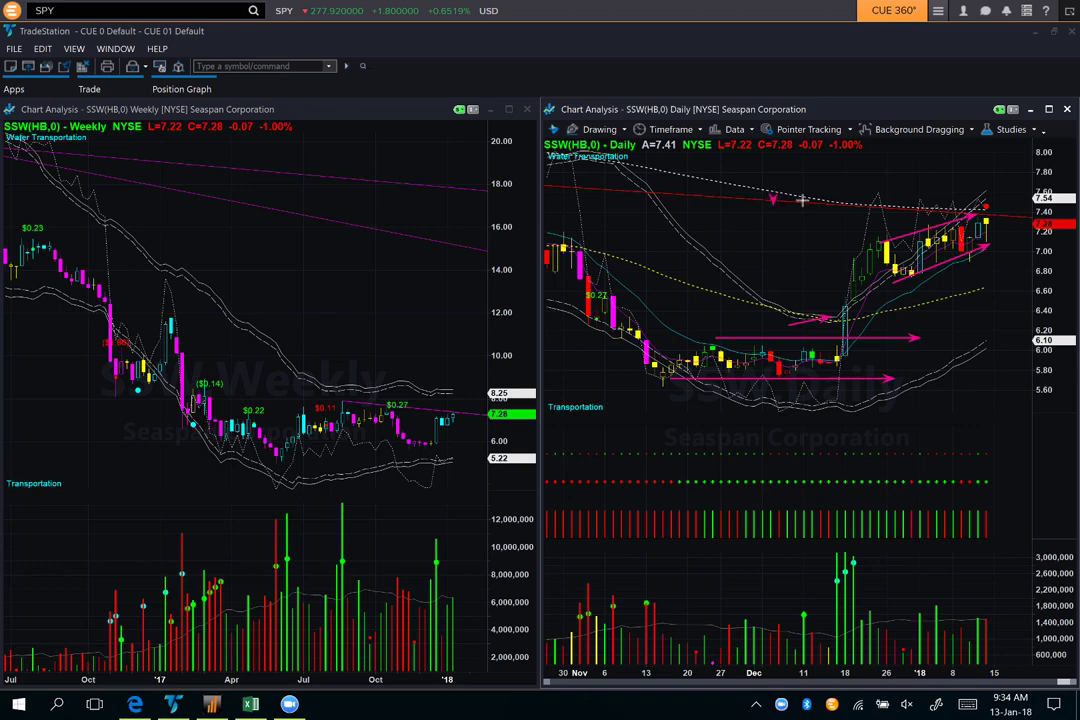
pyautogui.moveTo(773, 197); pyautogui.dragTo(1028, 211)
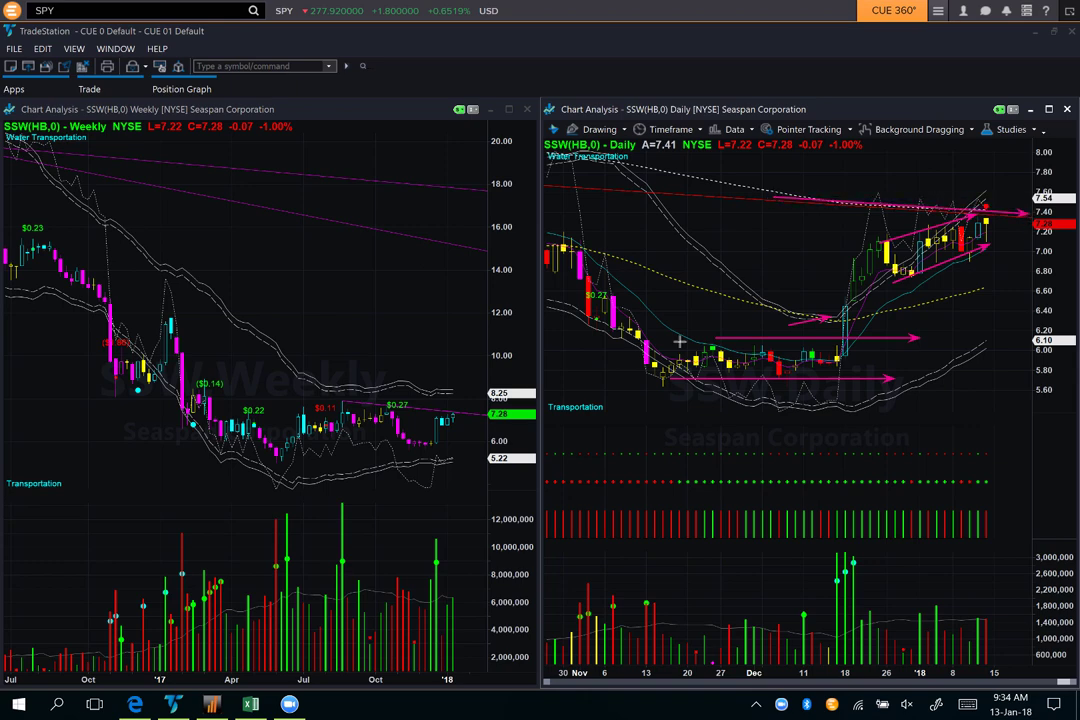
# Mark the SSW weekly resistance and latest candles, and draw an upward breakout arrow through the daily resistance
pyautogui.moveTo(463, 404); pyautogui.dragTo(505, 416)
pyautogui.moveTo(486, 485); pyautogui.dragTo(450, 437)
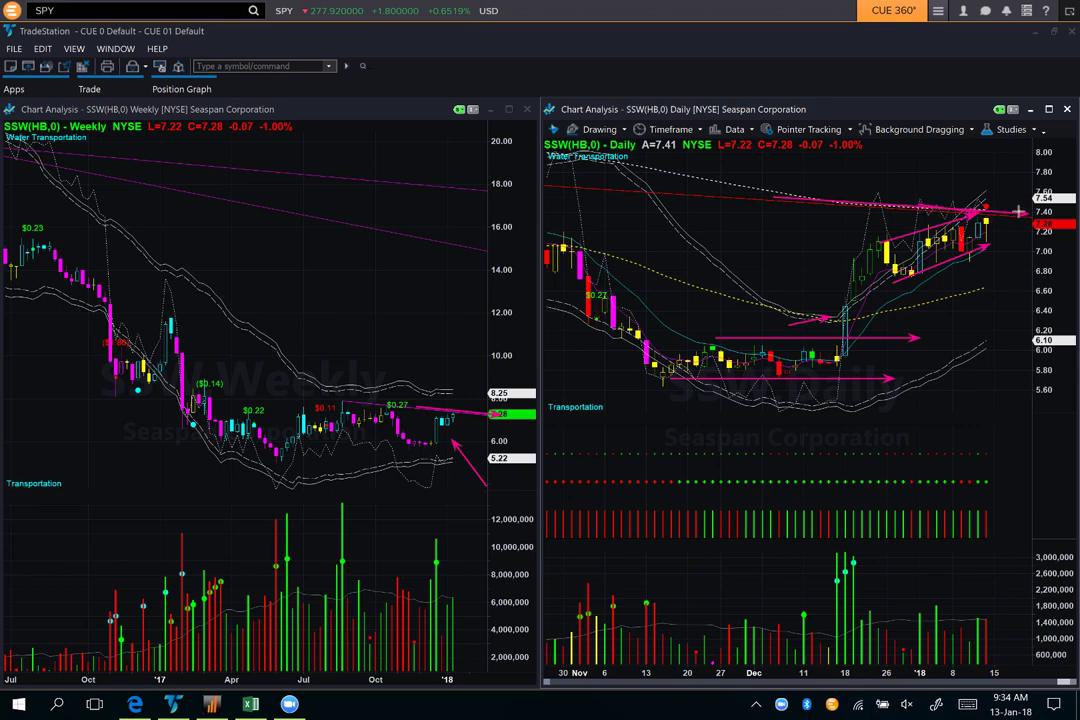
pyautogui.moveTo(955, 208); pyautogui.dragTo(975, 190)
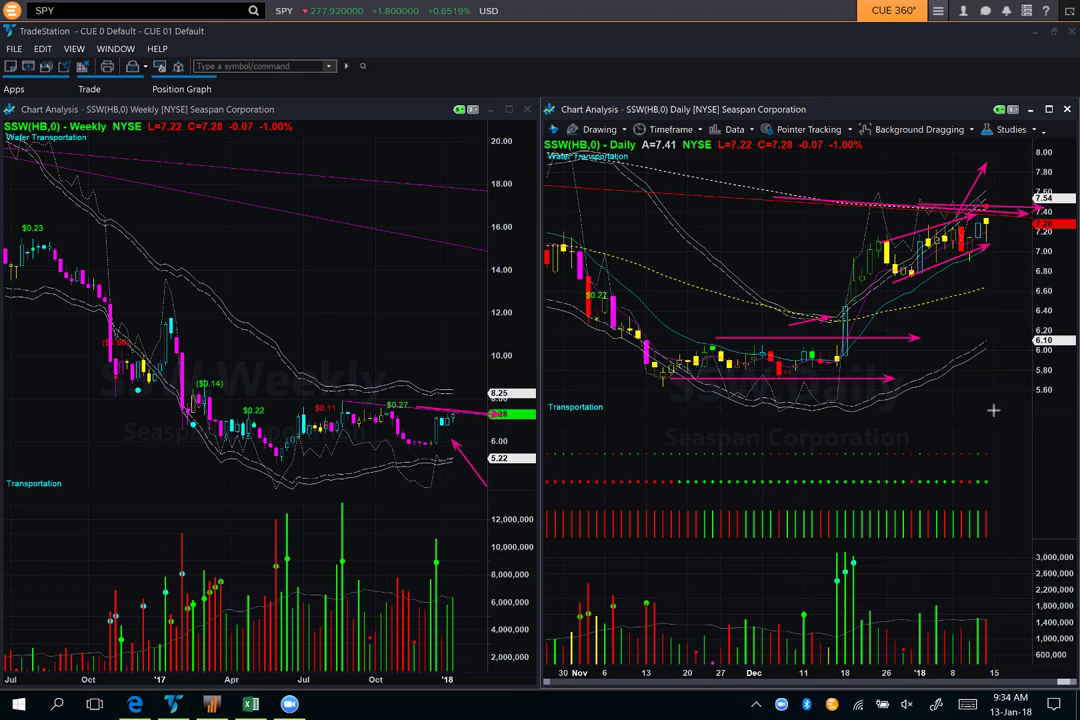
# Point arrows at the late-December pullback and the rebound after it on the SSW daily chart
pyautogui.moveTo(992, 408)
pyautogui.mouseDown()
pyautogui.moveTo(946, 292)
pyautogui.moveTo(925, 281)
pyautogui.mouseUp()
pyautogui.moveTo(884, 216); pyautogui.dragTo(915, 242)
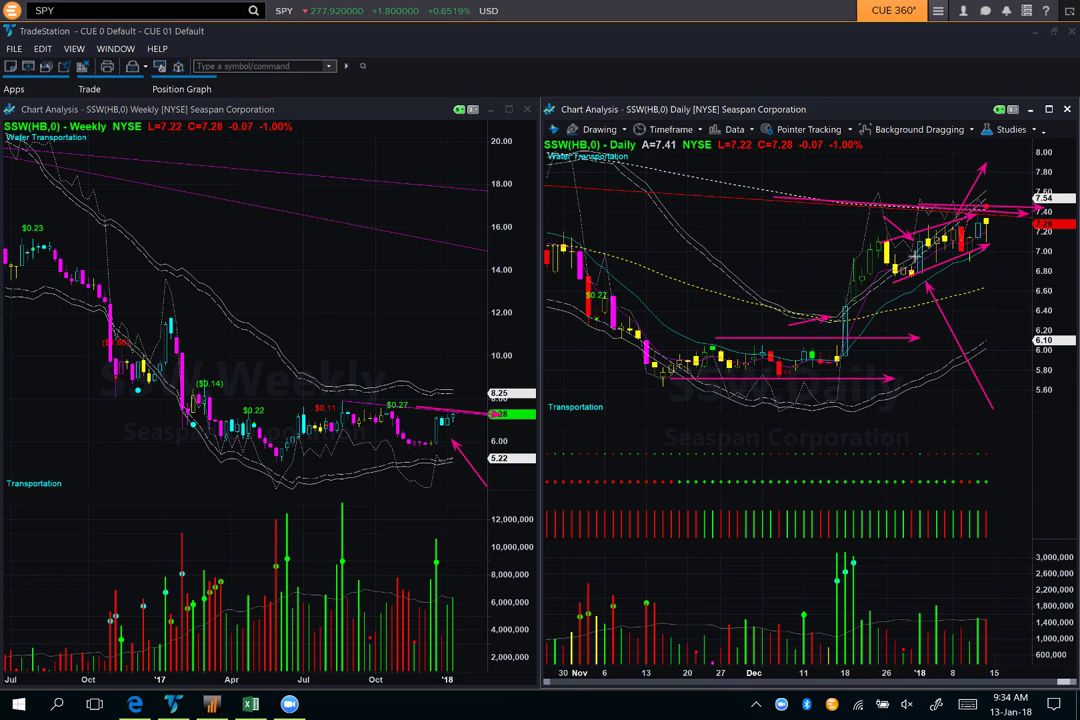
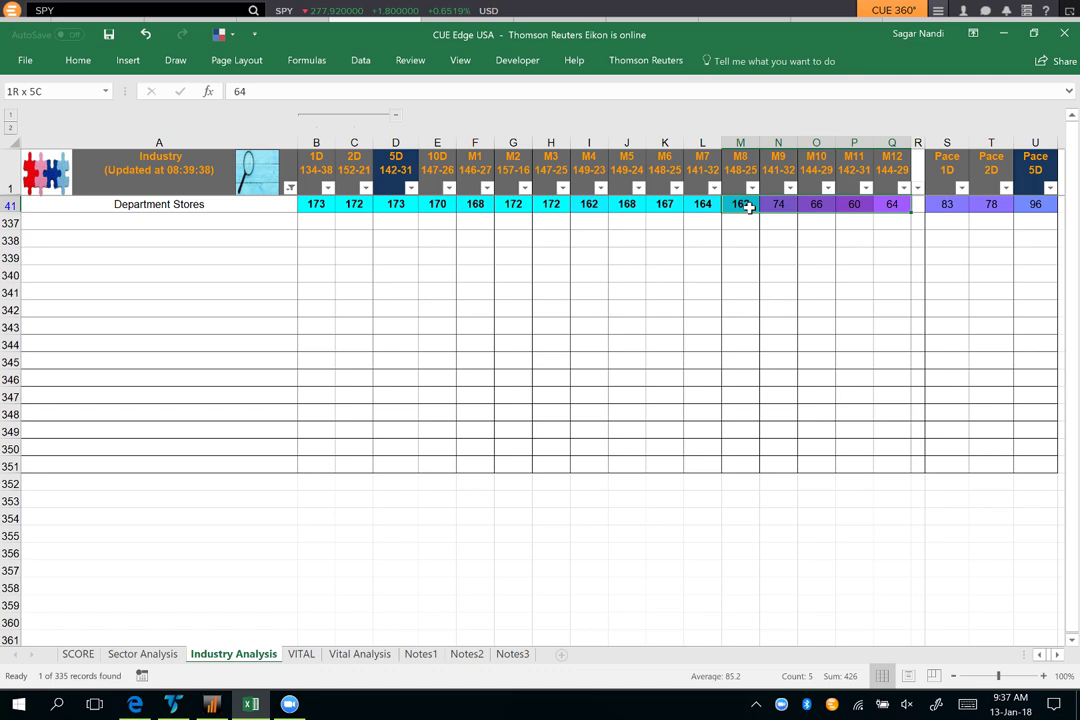
# Examine the Department Stores scores from M8 back to 2D on the Industry Analysis sheet, ending on the 5D score
pyautogui.moveTo(748, 207); pyautogui.dragTo(748, 207)
pyautogui.moveTo(738, 207); pyautogui.dragTo(358, 207)
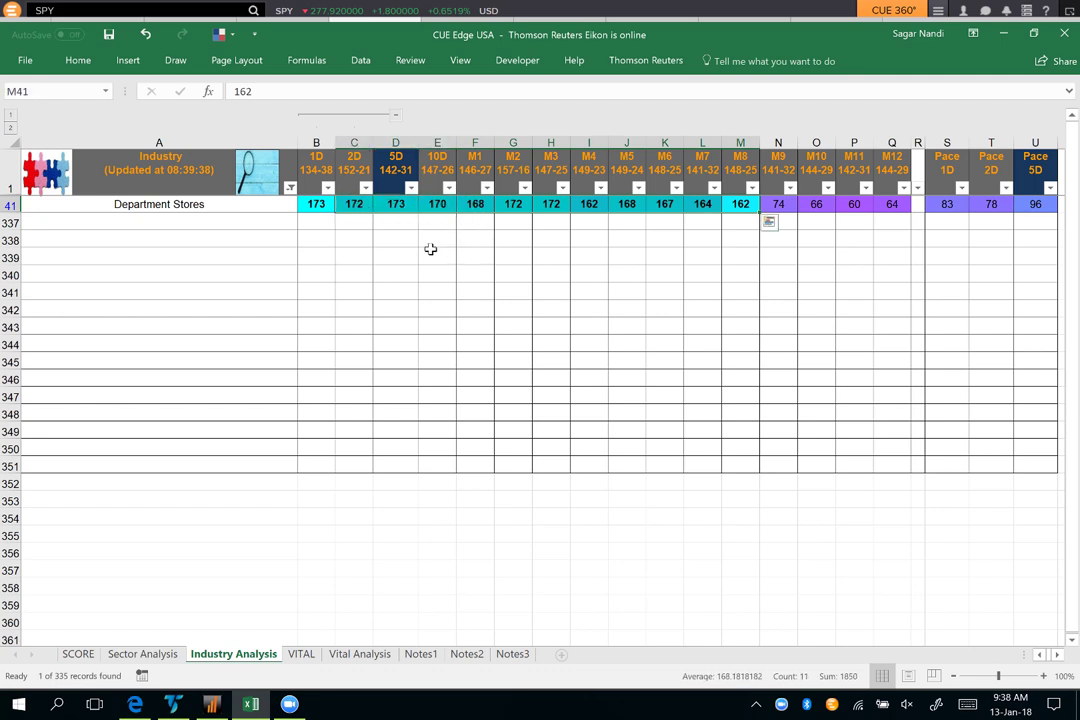
pyautogui.click(396, 204)
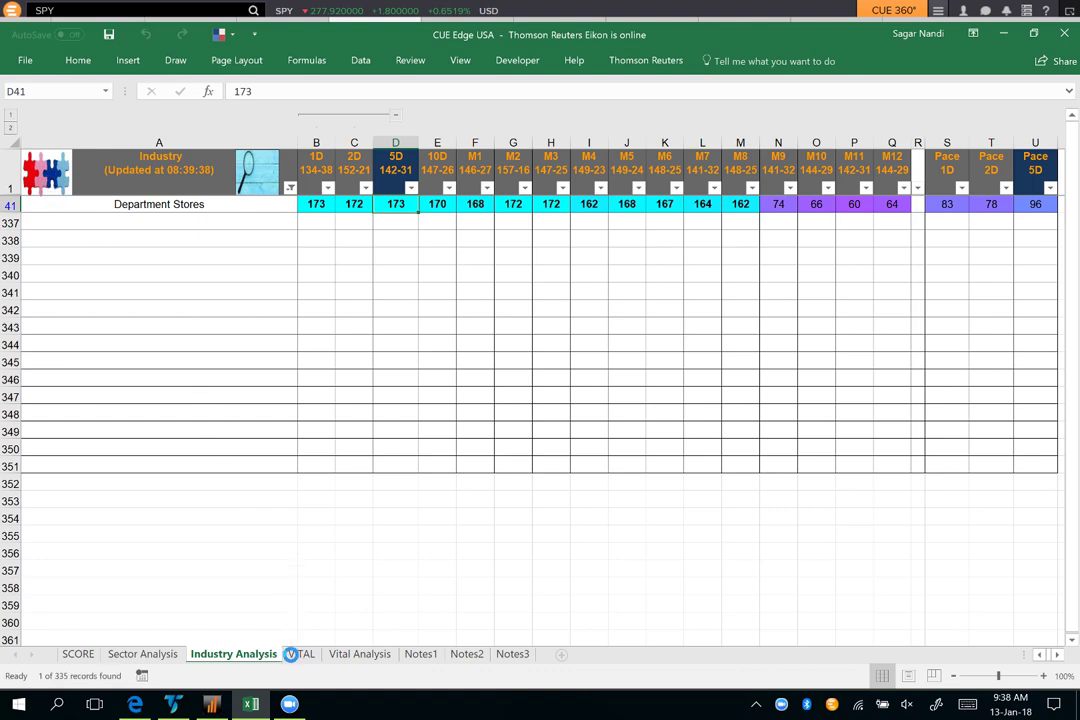
# Open the VITAL sheet for Department Stores and check the Relative Value Scores of M.N, KSS.N and JCP.N
pyautogui.click(301, 654)
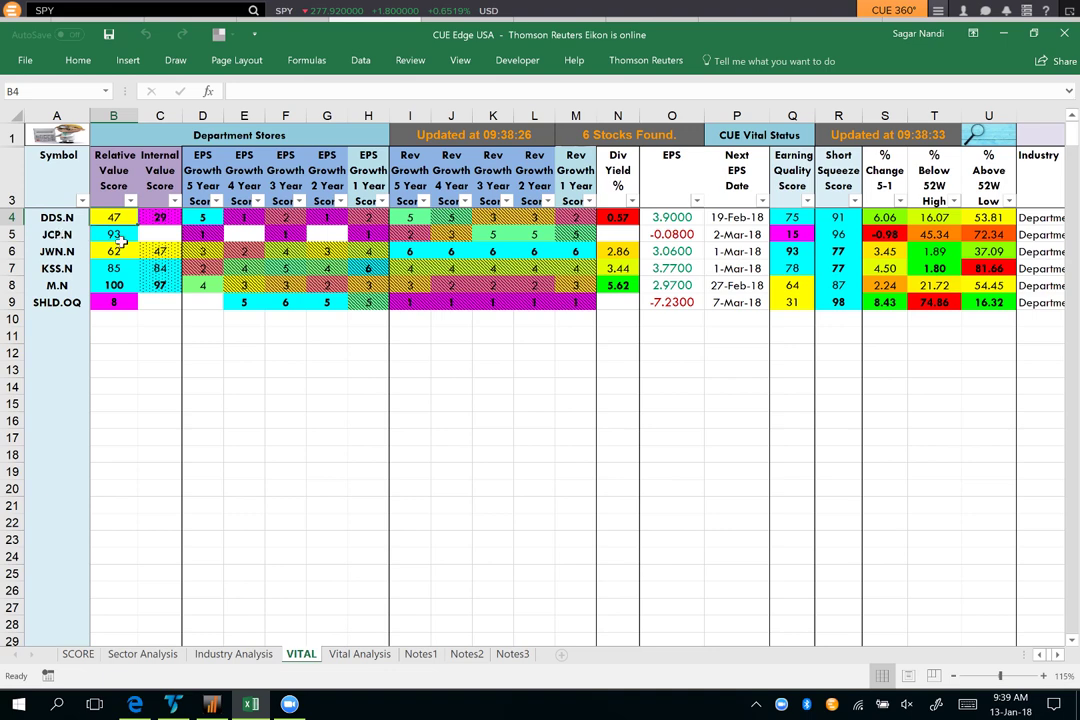
pyautogui.click(116, 173)
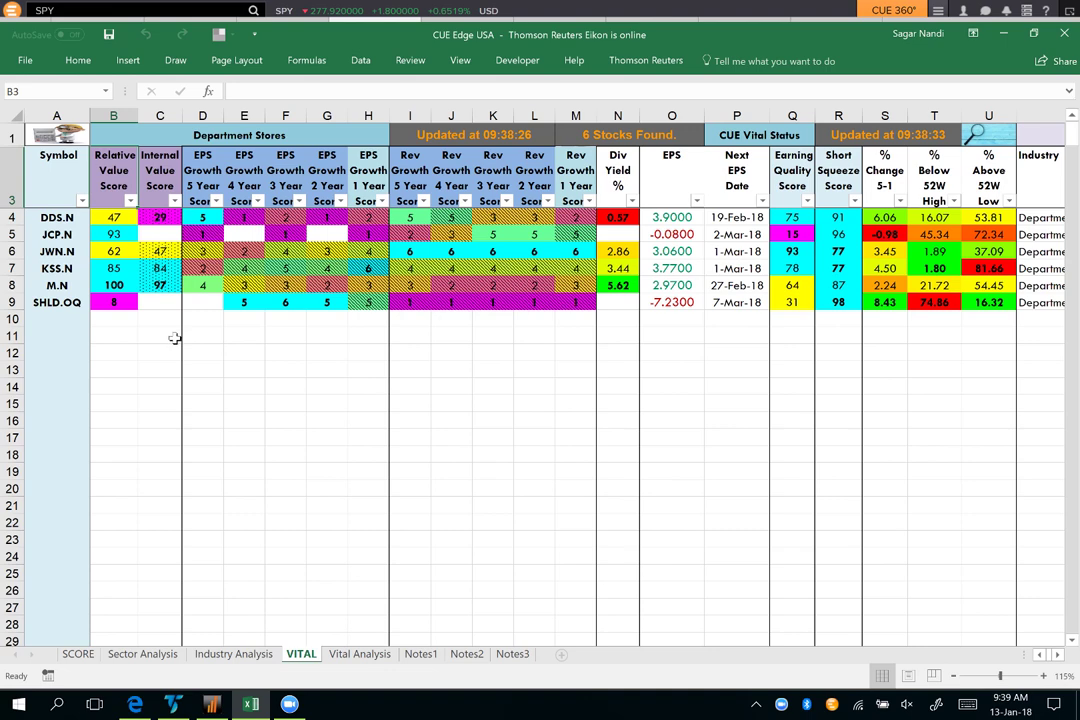
pyautogui.click(113, 285)
pyautogui.click(107, 268)
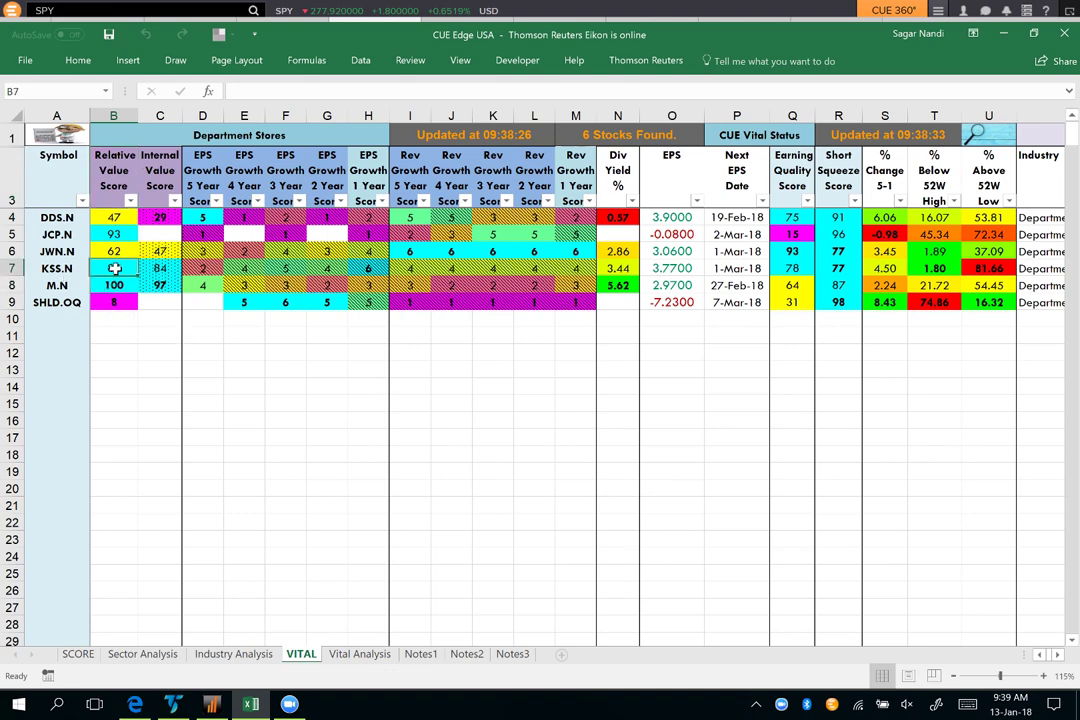
pyautogui.click(100, 232)
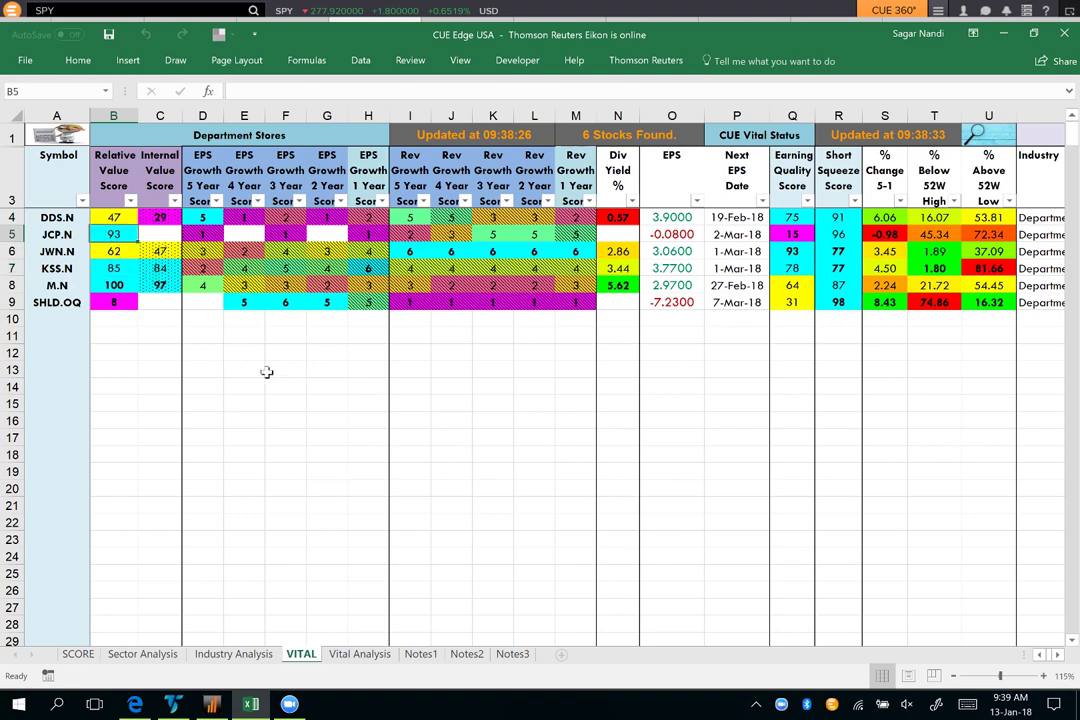
# Open the Vital Analysis sheet and bring up its Performance section for the department store stocks
pyautogui.click(356, 658)
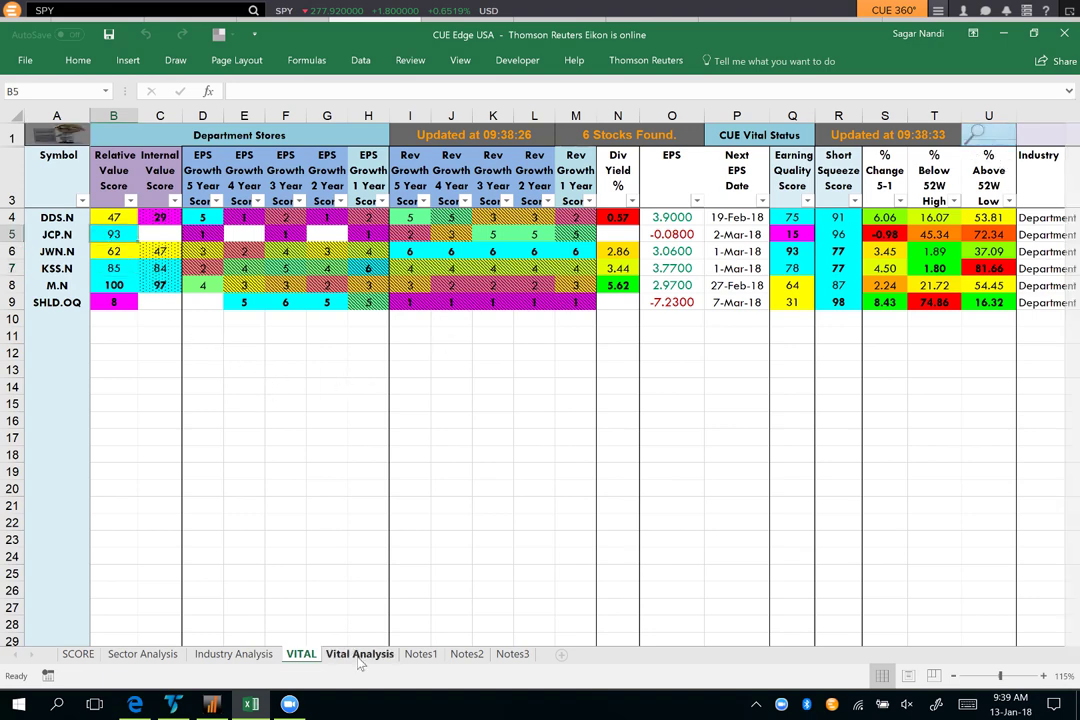
pyautogui.click(500, 148)
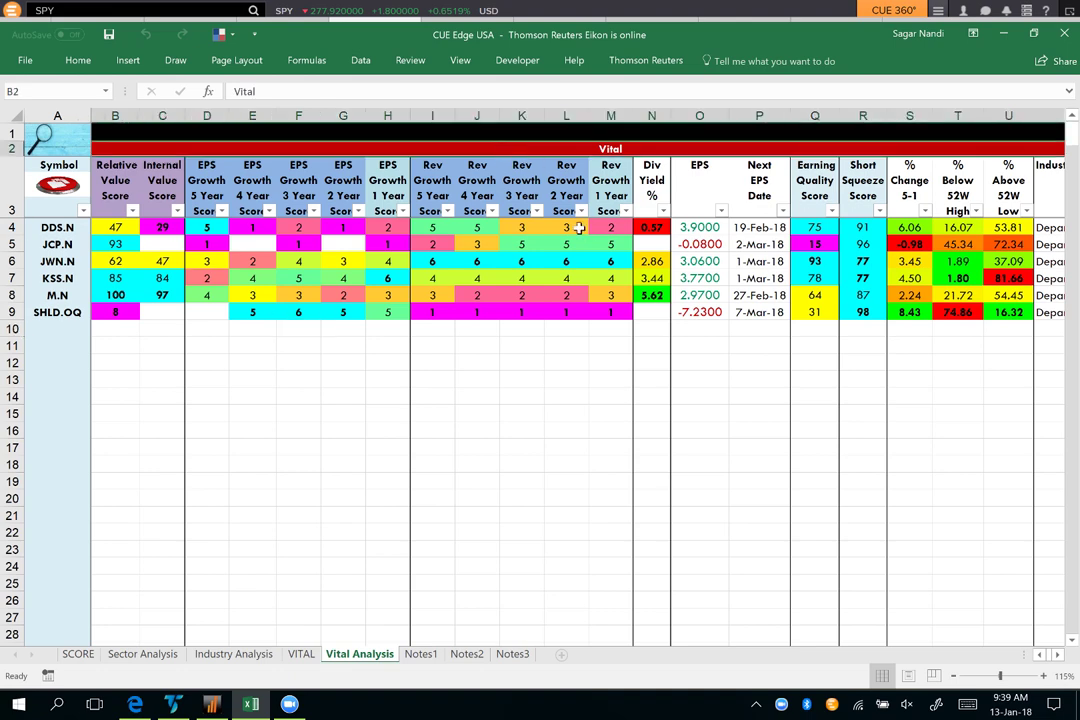
pyautogui.press('Right')
pyautogui.press('Right')
pyautogui.press('Right')
pyautogui.press('Right')
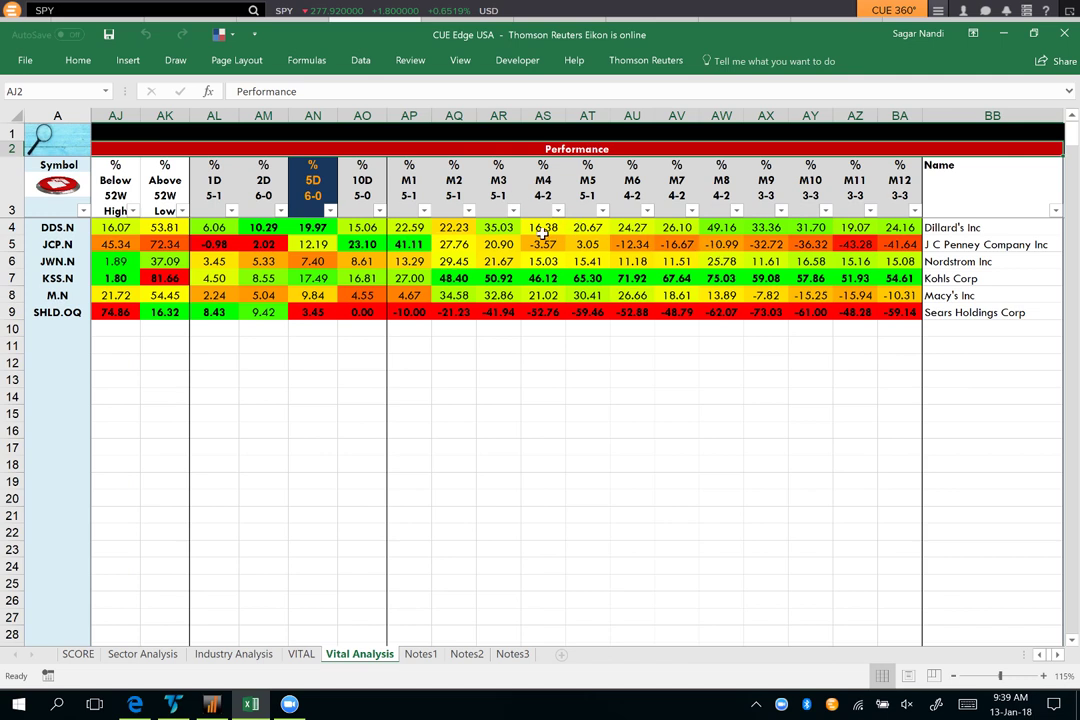
# Check the M8 and M3 performance of DDS.N (Dillard's) in the Performance section
pyautogui.click(46, 226)
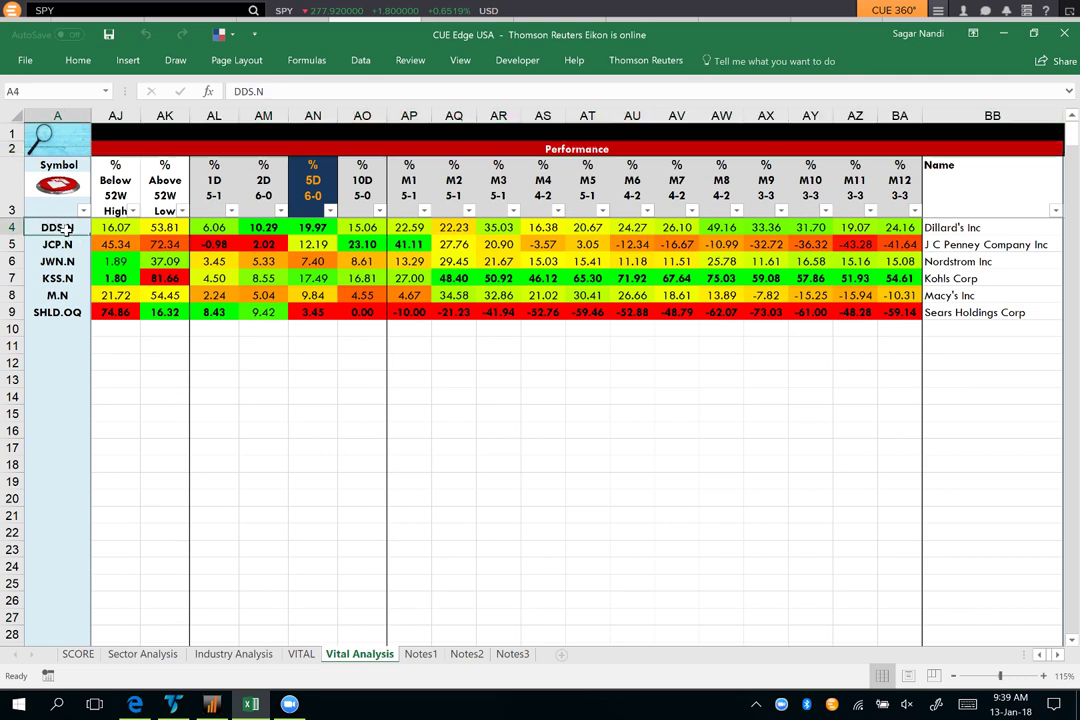
pyautogui.click(723, 227)
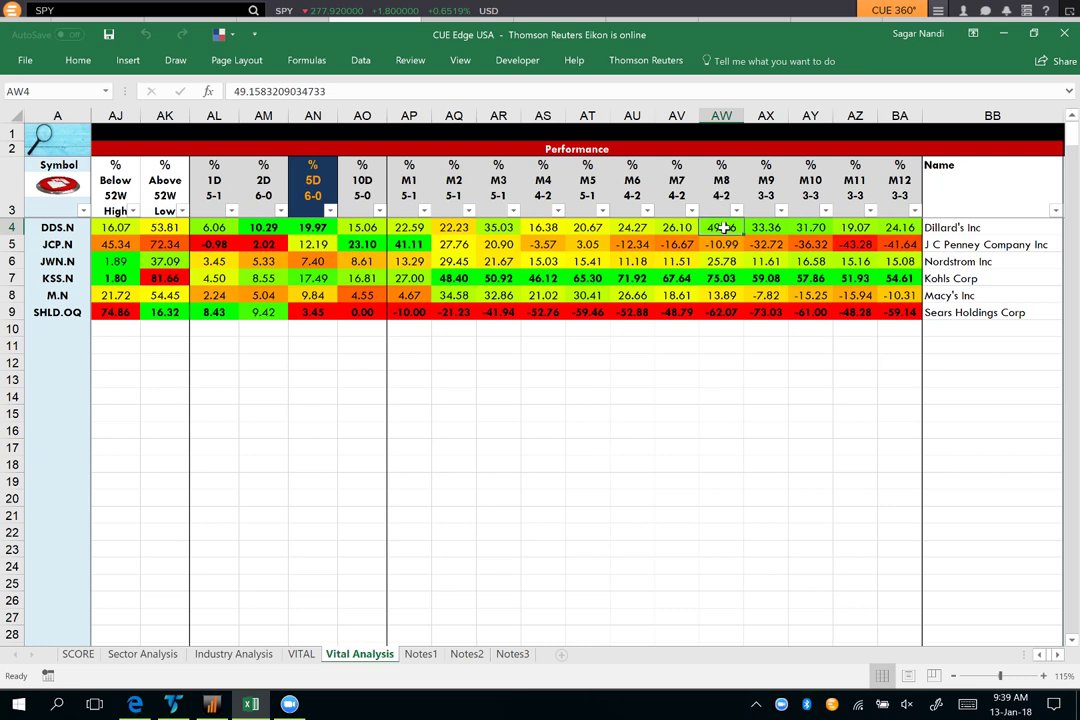
pyautogui.click(496, 227)
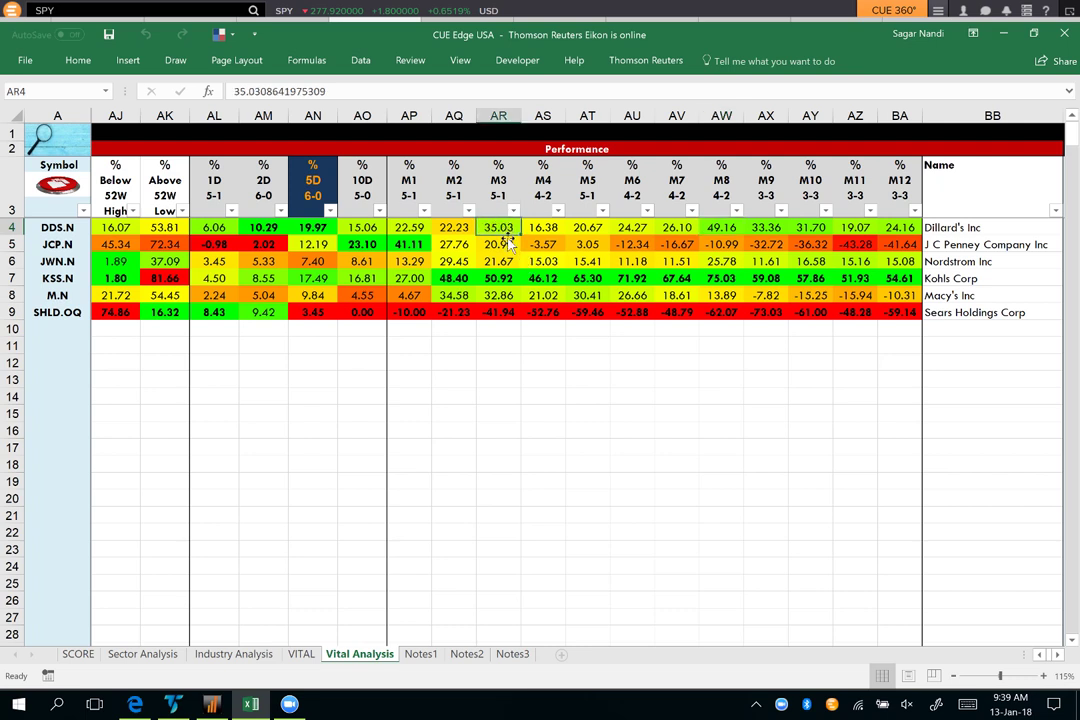
# Compare the M1 and 10D performance of JCP.N (J C Penney) in the Performance section
pyautogui.click(50, 245)
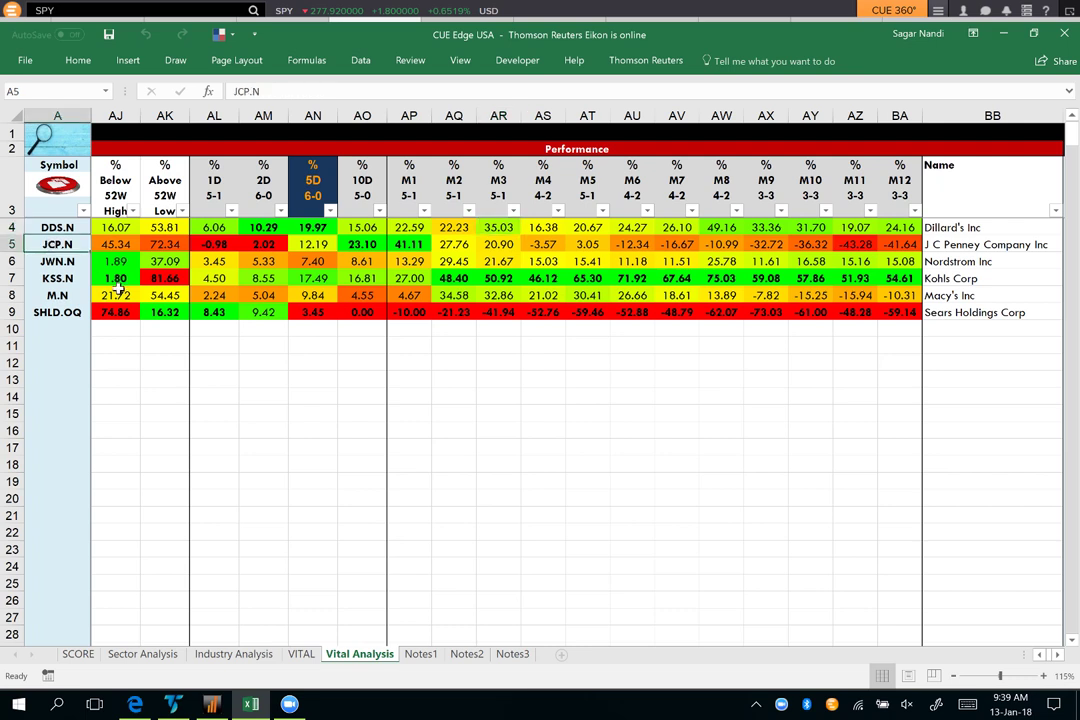
pyautogui.click(409, 245)
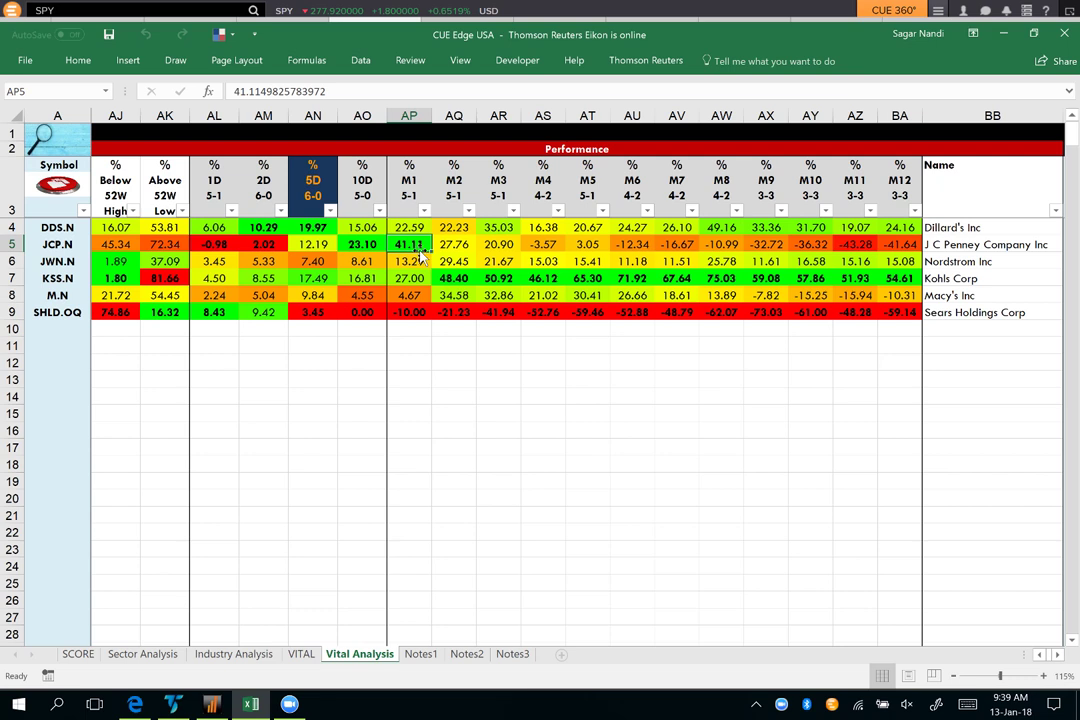
pyautogui.click(364, 247)
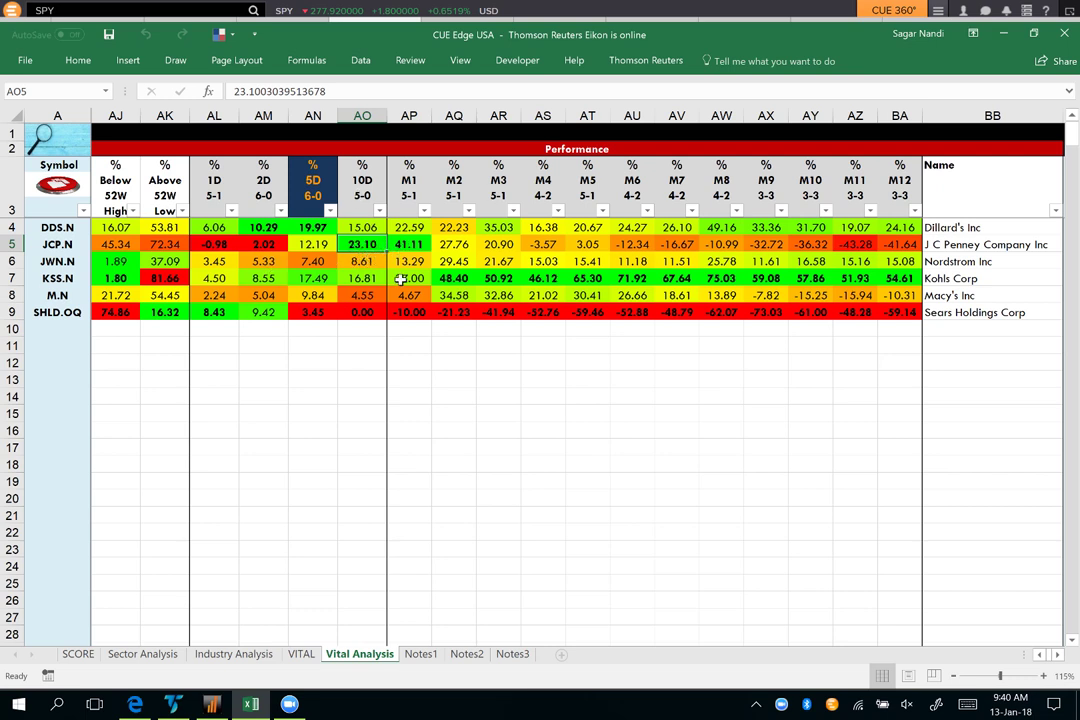
pyautogui.click(405, 180)
pyautogui.click(451, 188)
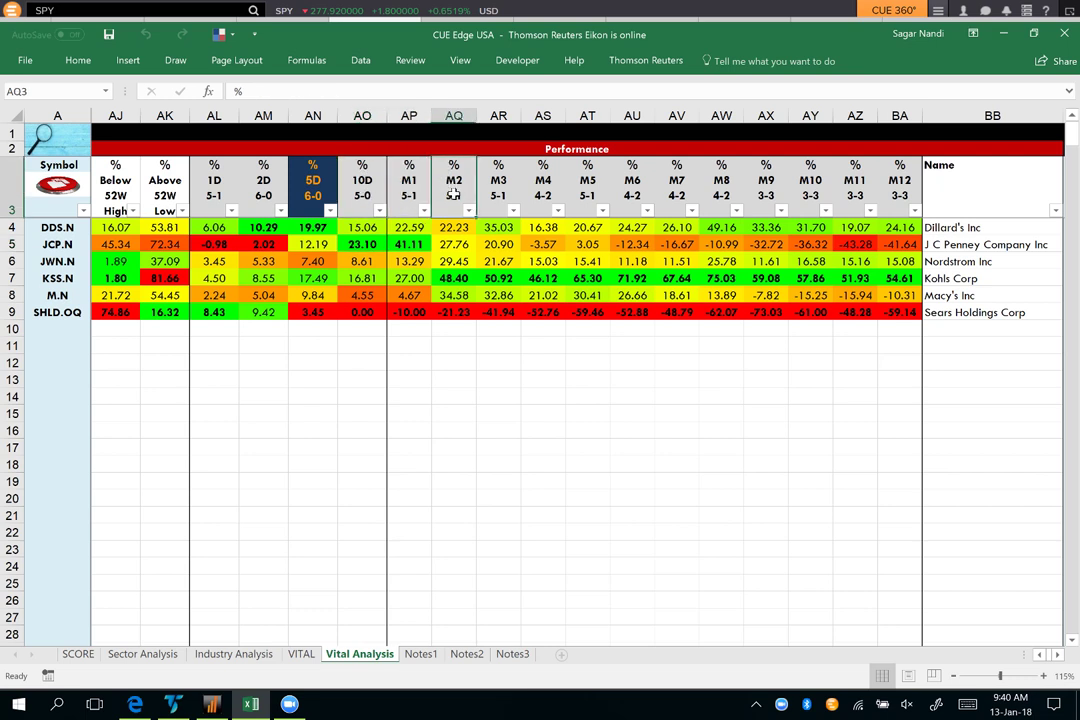
pyautogui.click(409, 245)
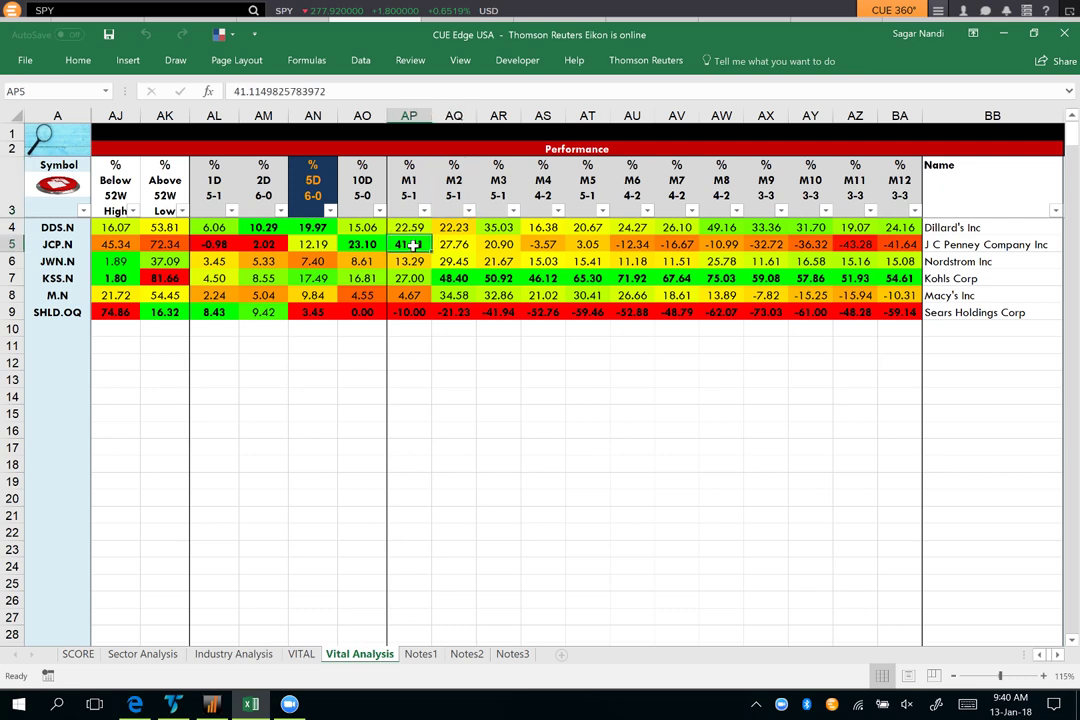
pyautogui.click(360, 245)
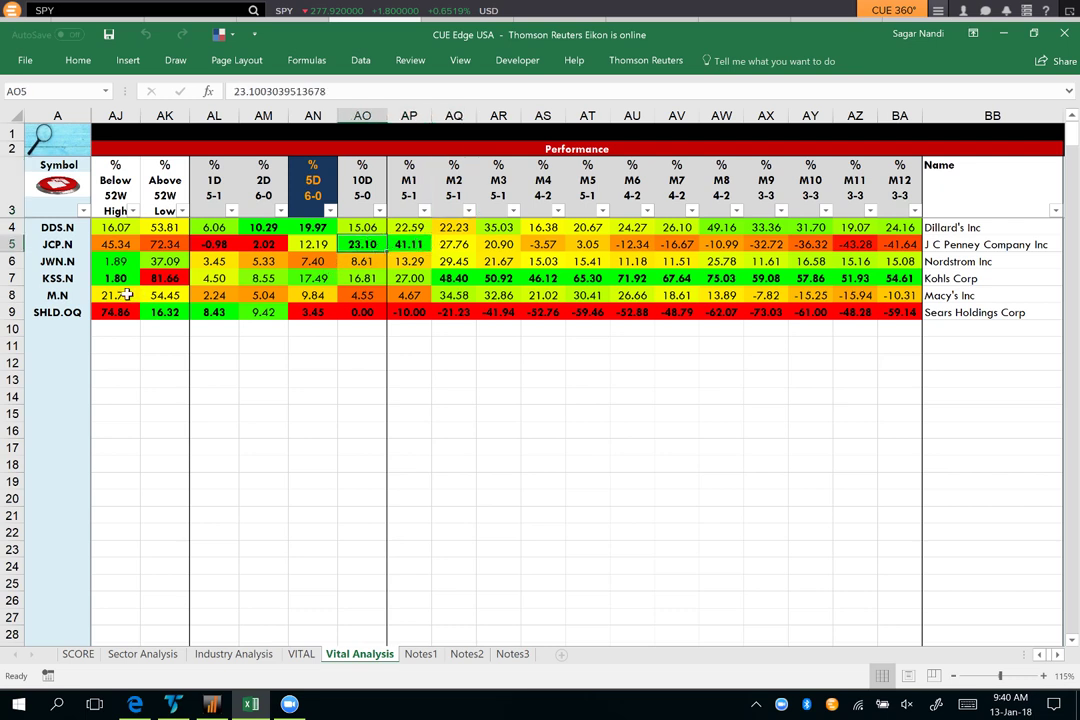
# Check the M2 performance of JWN.N (Nordstrom) and the M3 performance of KSS.N (Kohl's)
pyautogui.click(50, 261)
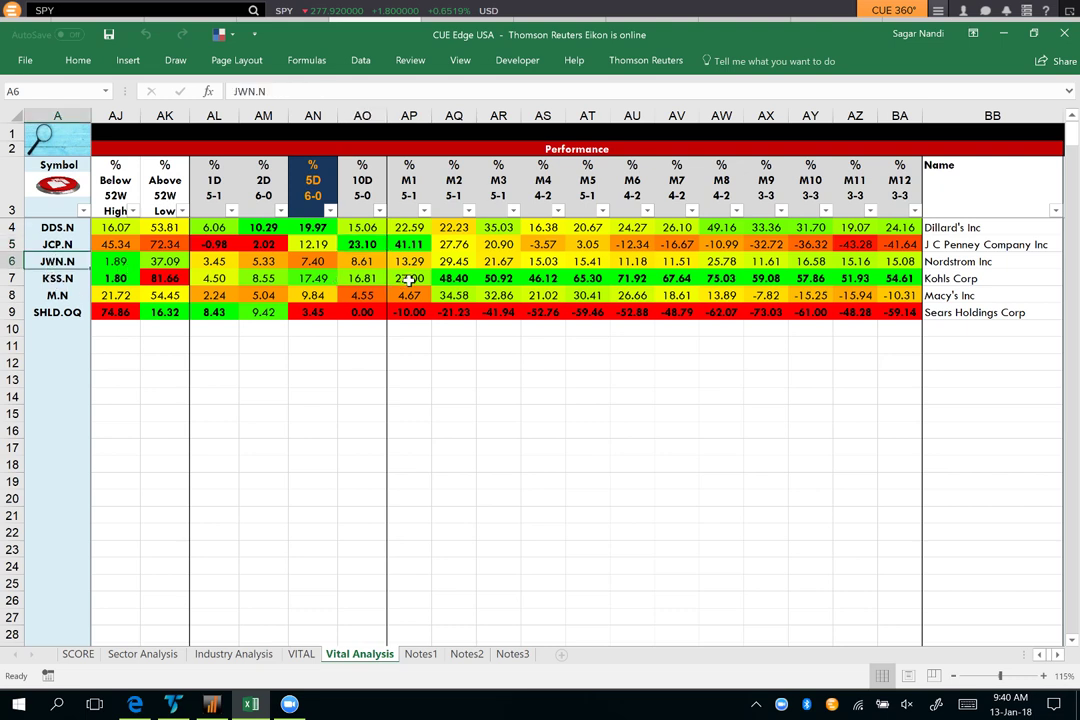
pyautogui.click(450, 263)
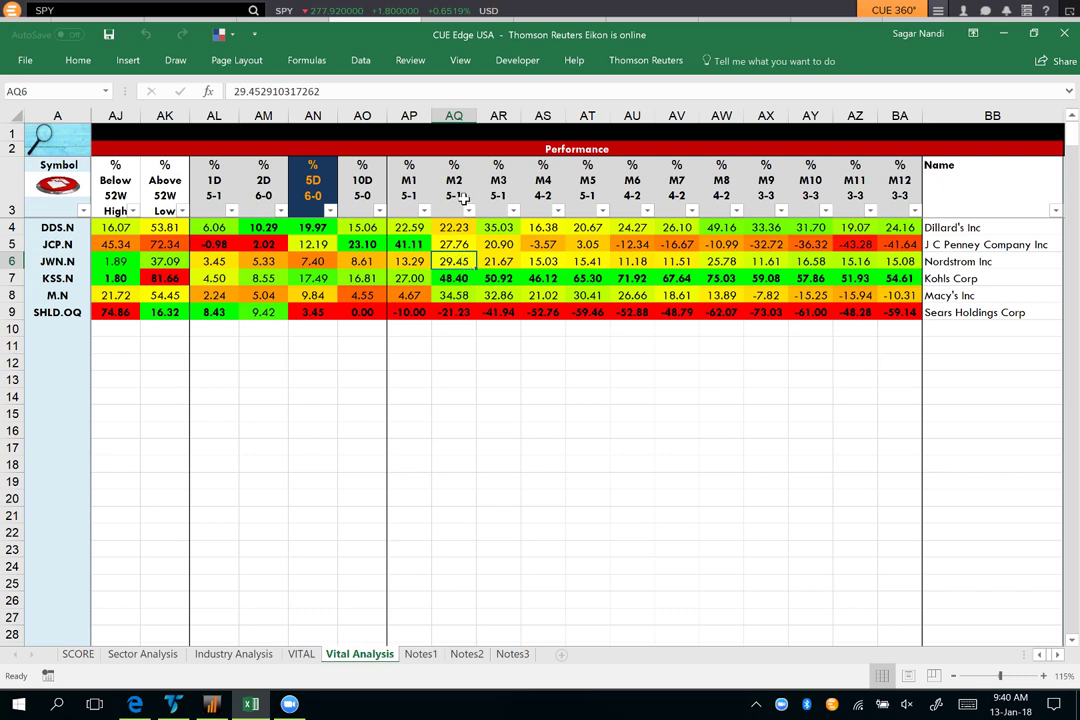
pyautogui.click(55, 277)
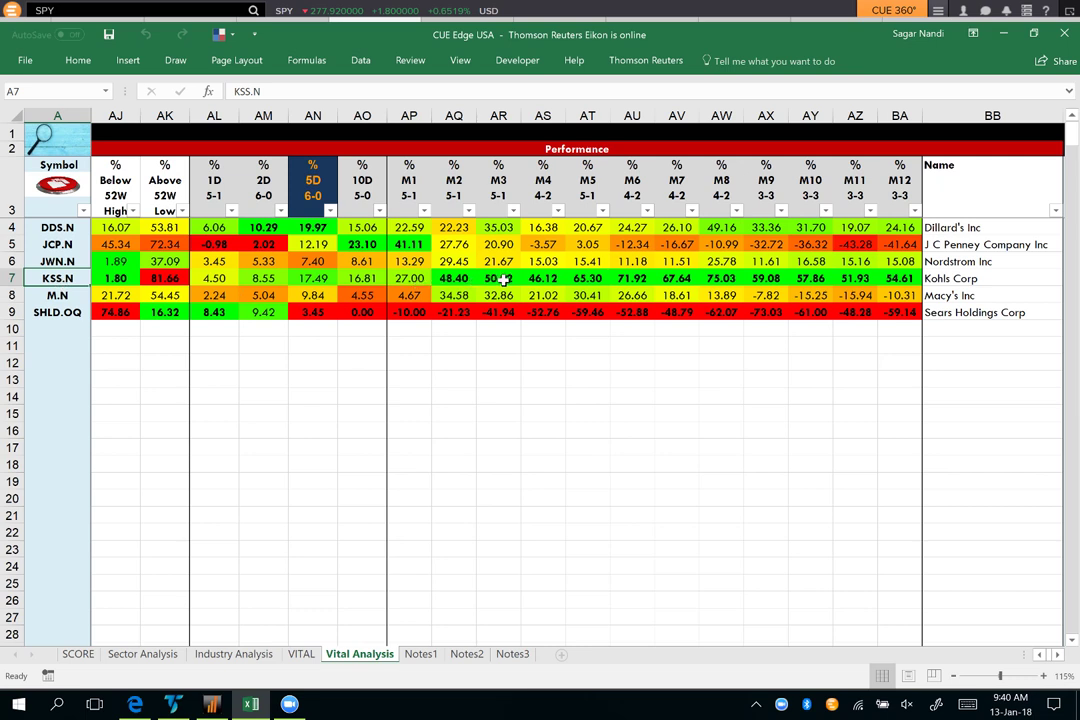
pyautogui.click(508, 278)
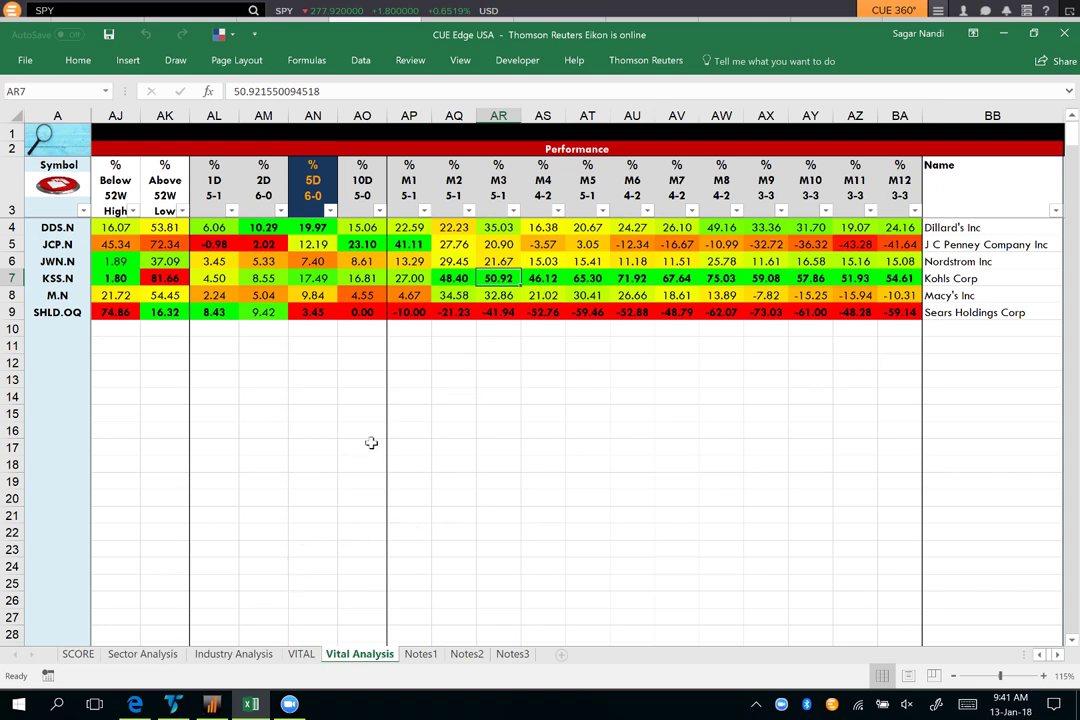
# Switch to the Department Store Stocks slide in the browser, point at the JC Penny line and underline the Dillard's headwind note with arrows
pyautogui.click(269, 661)
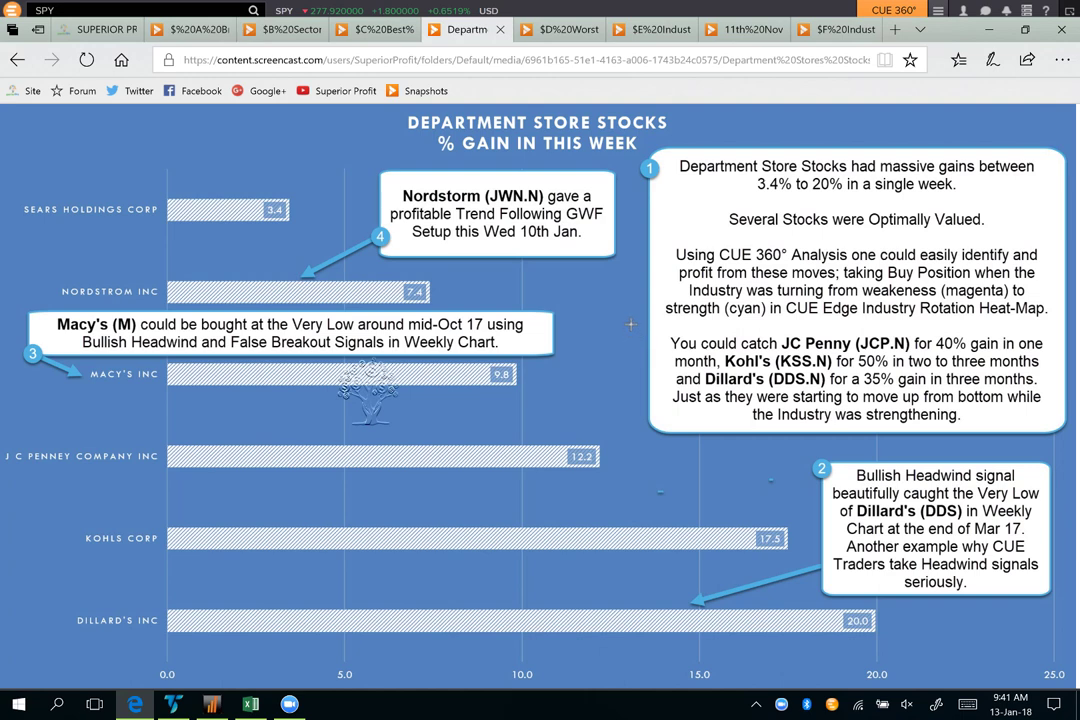
pyautogui.moveTo(631, 326); pyautogui.dragTo(672, 345)
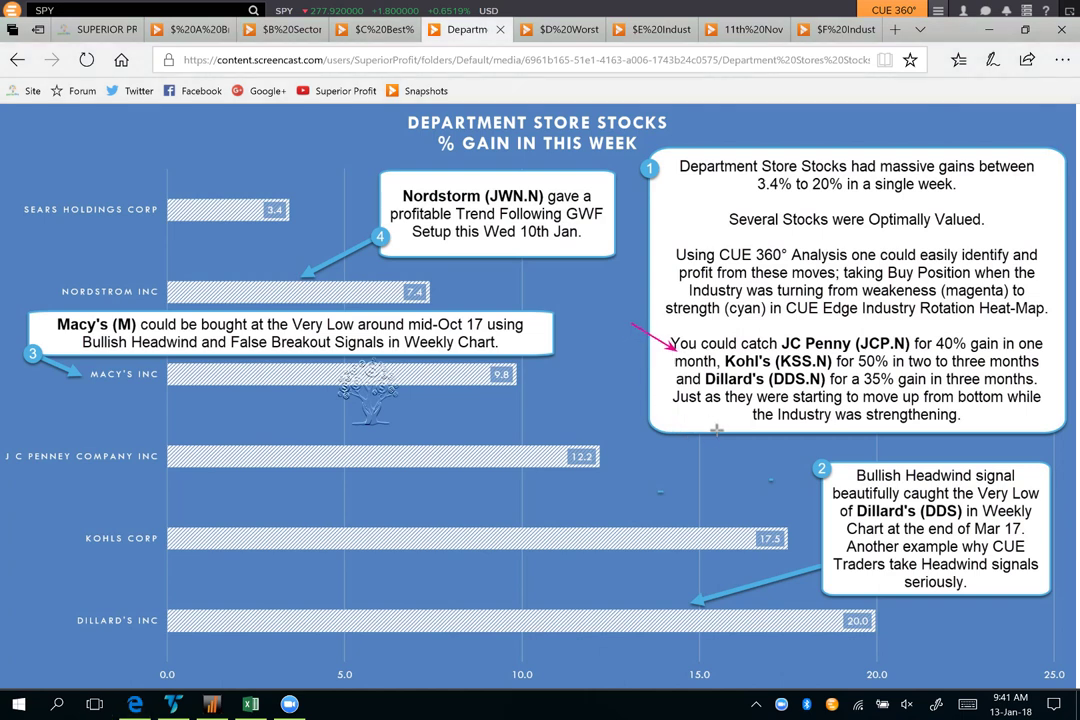
pyautogui.moveTo(857, 521)
pyautogui.mouseDown()
pyautogui.moveTo(968, 529)
pyautogui.moveTo(976, 520)
pyautogui.mouseUp()
pyautogui.moveTo(845, 449); pyautogui.dragTo(903, 470)
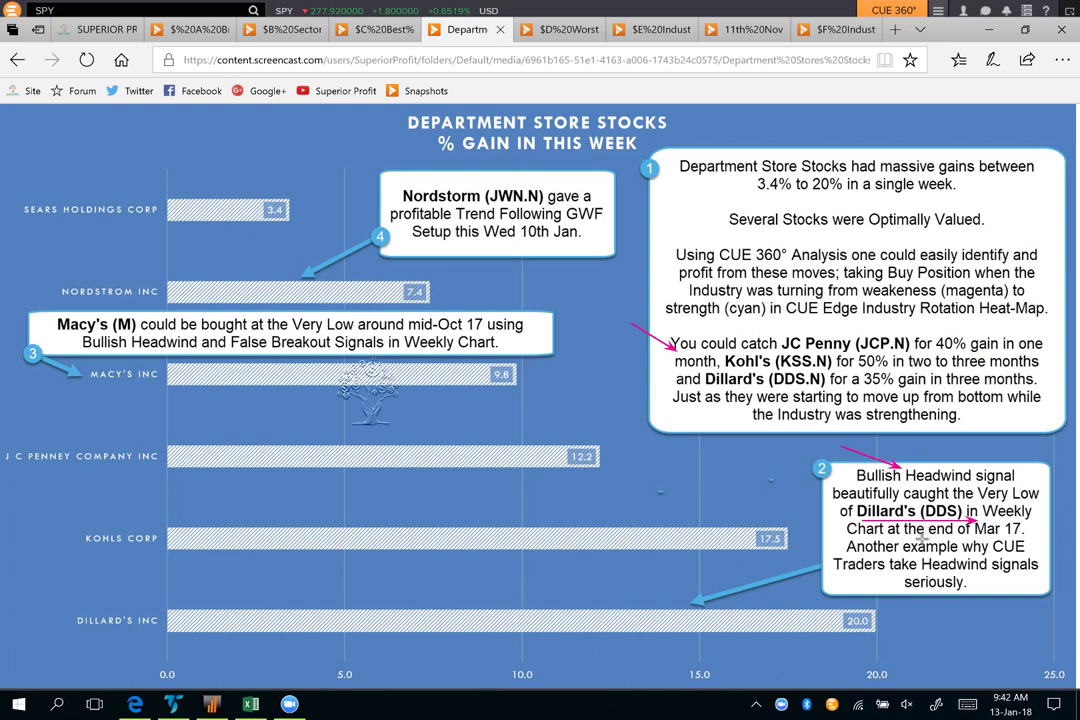
pyautogui.moveTo(906, 537); pyautogui.dragTo(1018, 535)
pyautogui.moveTo(903, 553); pyautogui.dragTo(1012, 556)
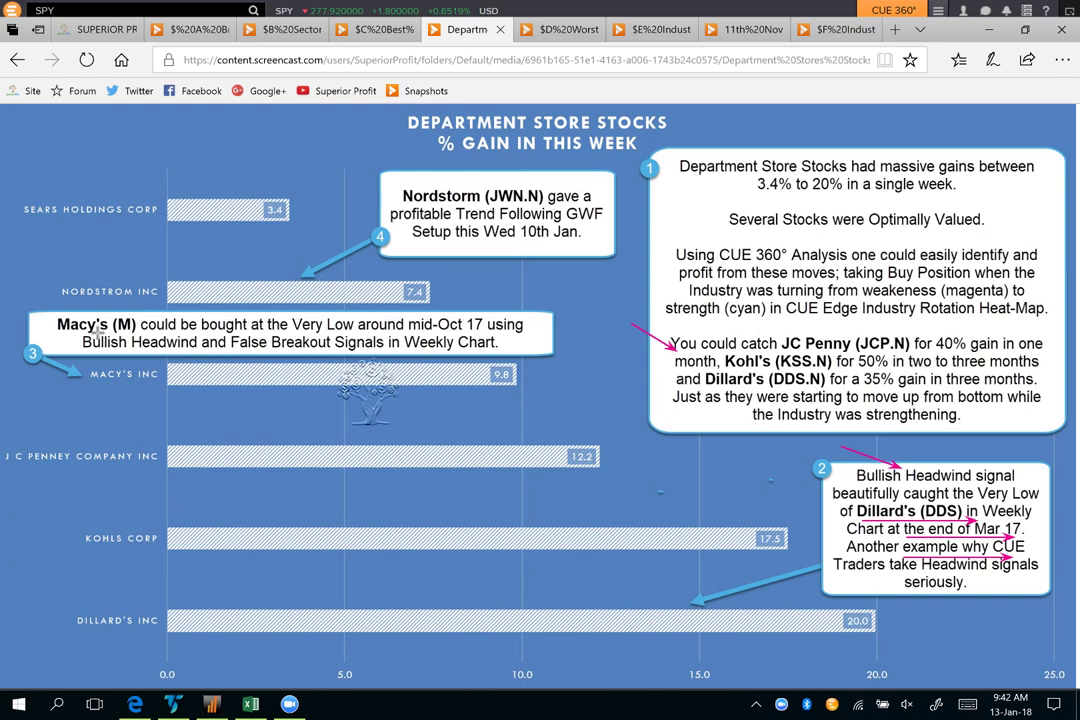
# Underline the Macy's headwind and false breakout note and the Nordstorm trend following note with arrows
pyautogui.moveTo(97, 333); pyautogui.dragTo(506, 332)
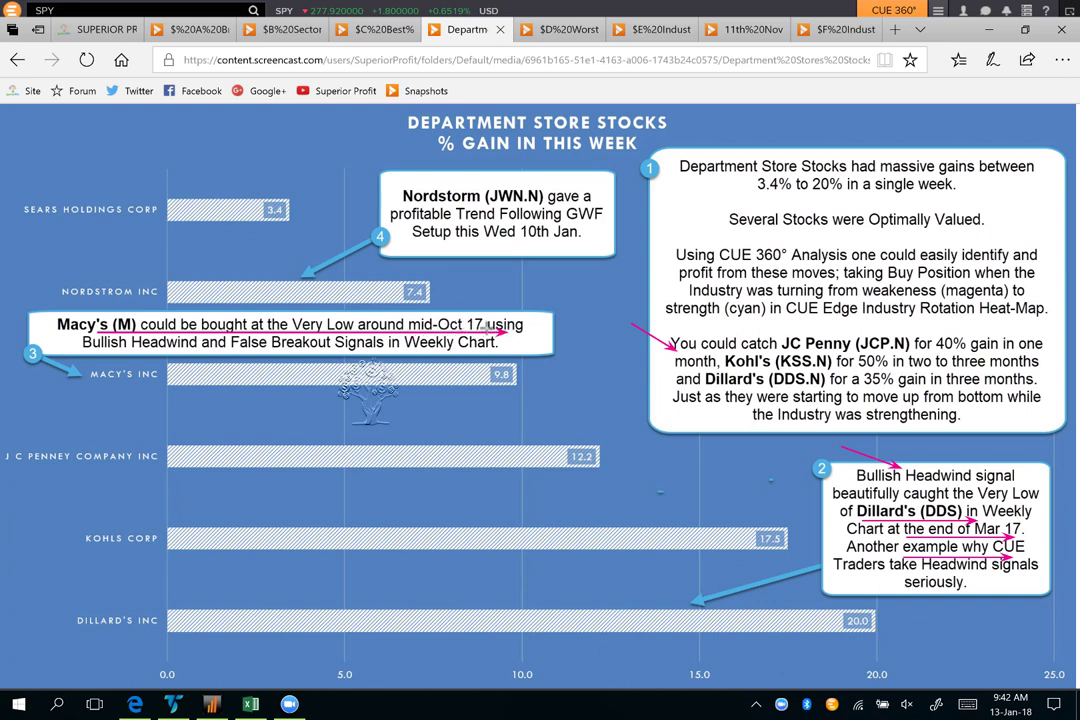
pyautogui.moveTo(232, 344)
pyautogui.mouseDown()
pyautogui.moveTo(355, 350)
pyautogui.moveTo(397, 381)
pyautogui.mouseUp()
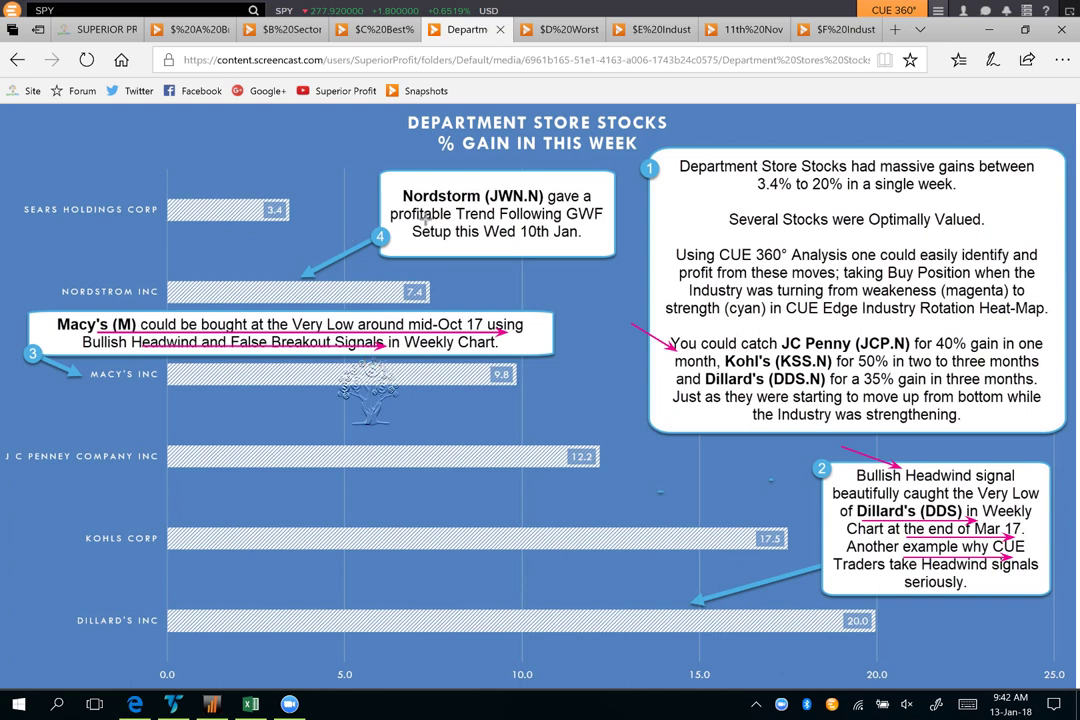
pyautogui.moveTo(447, 217)
pyautogui.mouseDown()
pyautogui.moveTo(575, 216)
pyautogui.moveTo(480, 233)
pyautogui.moveTo(575, 233)
pyautogui.mouseUp()
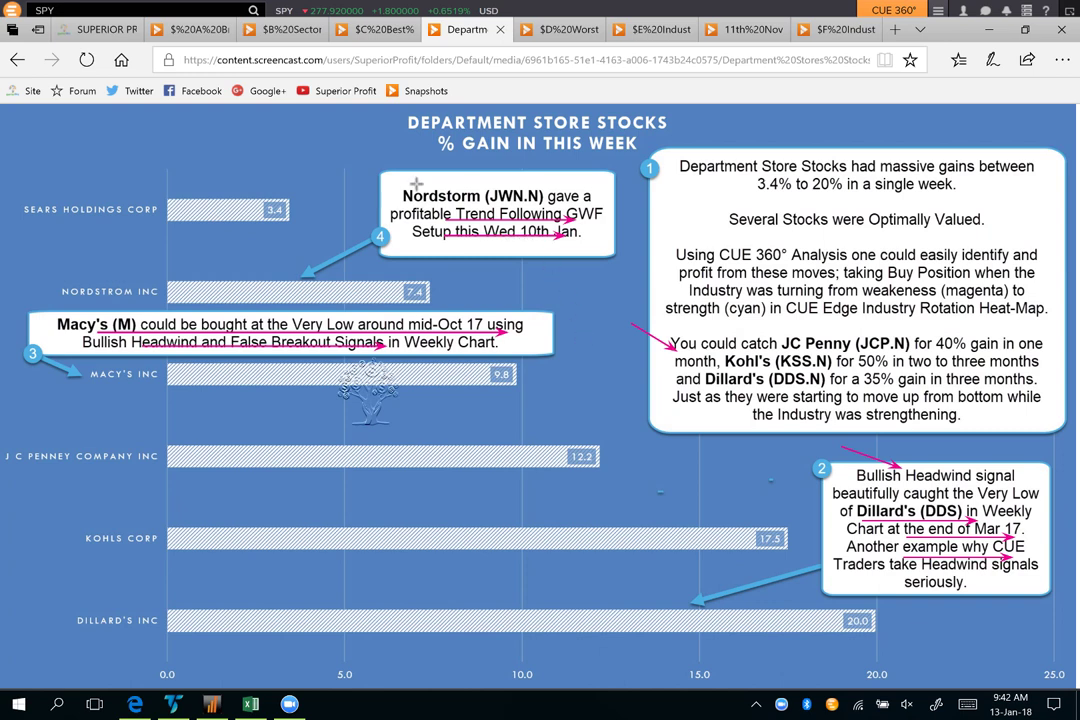
# Point arrows at the Nordstorm, Macy's and Dillard's notes on the slide
pyautogui.moveTo(379, 158); pyautogui.dragTo(445, 180)
pyautogui.moveTo(363, 174); pyautogui.dragTo(412, 187)
pyautogui.moveTo(19, 300); pyautogui.dragTo(54, 317)
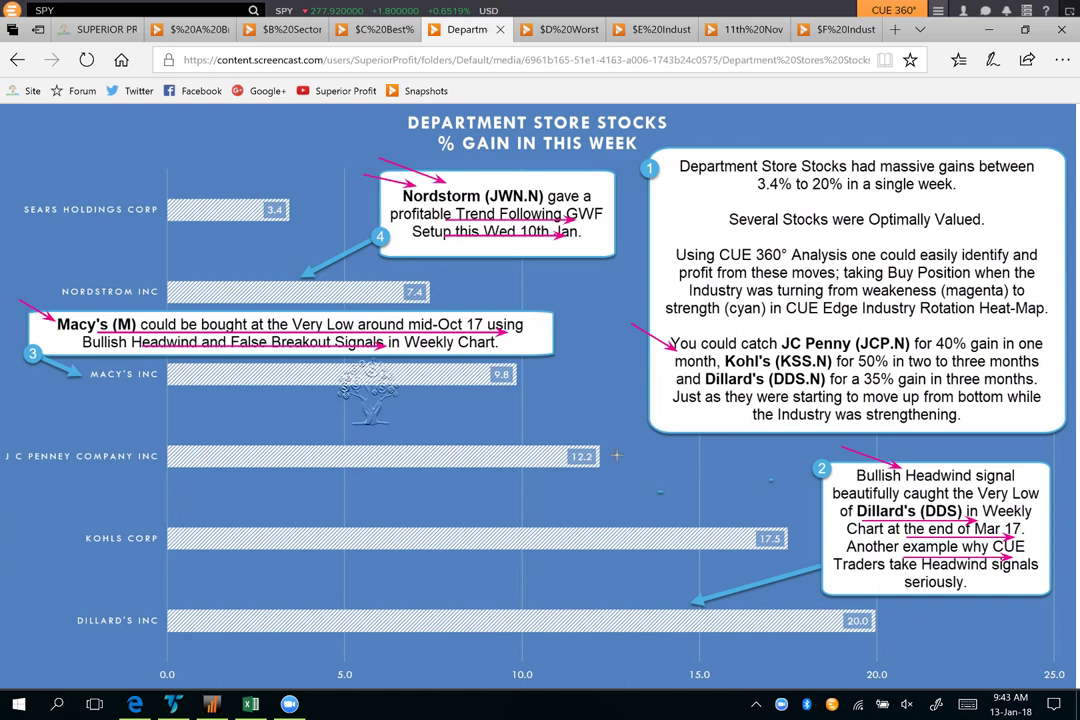
pyautogui.moveTo(758, 494); pyautogui.dragTo(815, 507)
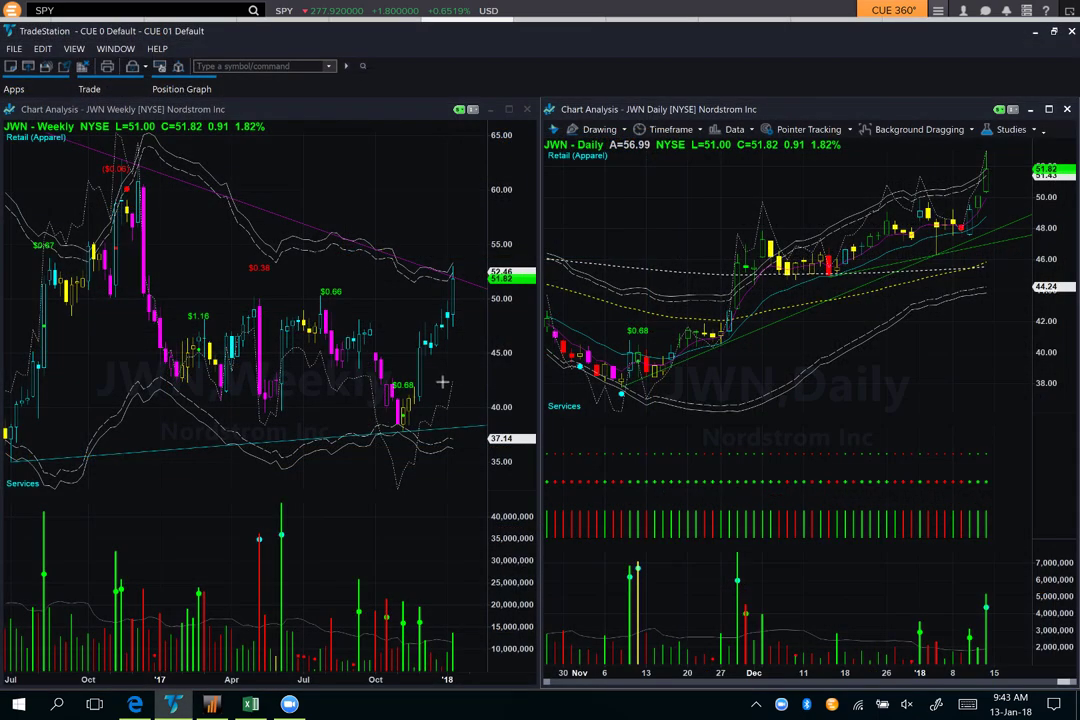
# Switch to the JWN charts in TradeStation and mark the weekly low, the rally from it and the $0.68 and $0.66 earnings with arrows
pyautogui.moveTo(436, 391); pyautogui.dragTo(471, 316)
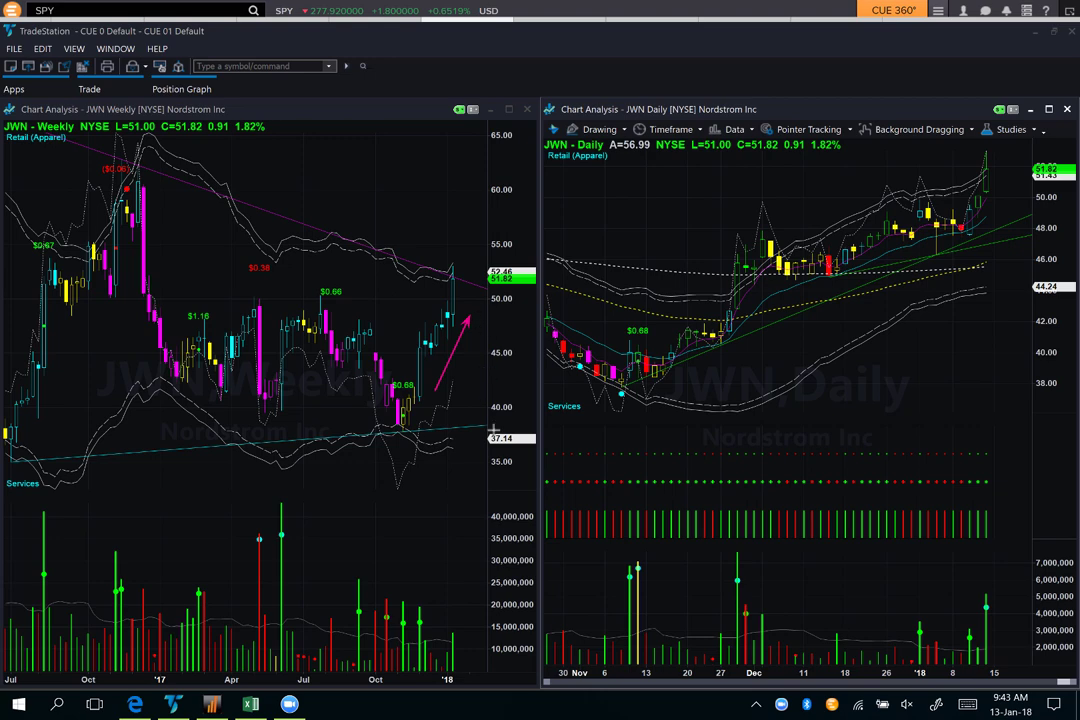
pyautogui.moveTo(366, 489); pyautogui.dragTo(398, 428)
pyautogui.moveTo(397, 357); pyautogui.dragTo(406, 372)
pyautogui.moveTo(388, 298); pyautogui.dragTo(350, 293)
pyautogui.moveTo(425, 410)
pyautogui.mouseDown()
pyautogui.moveTo(471, 360)
pyautogui.moveTo(494, 312)
pyautogui.mouseUp()
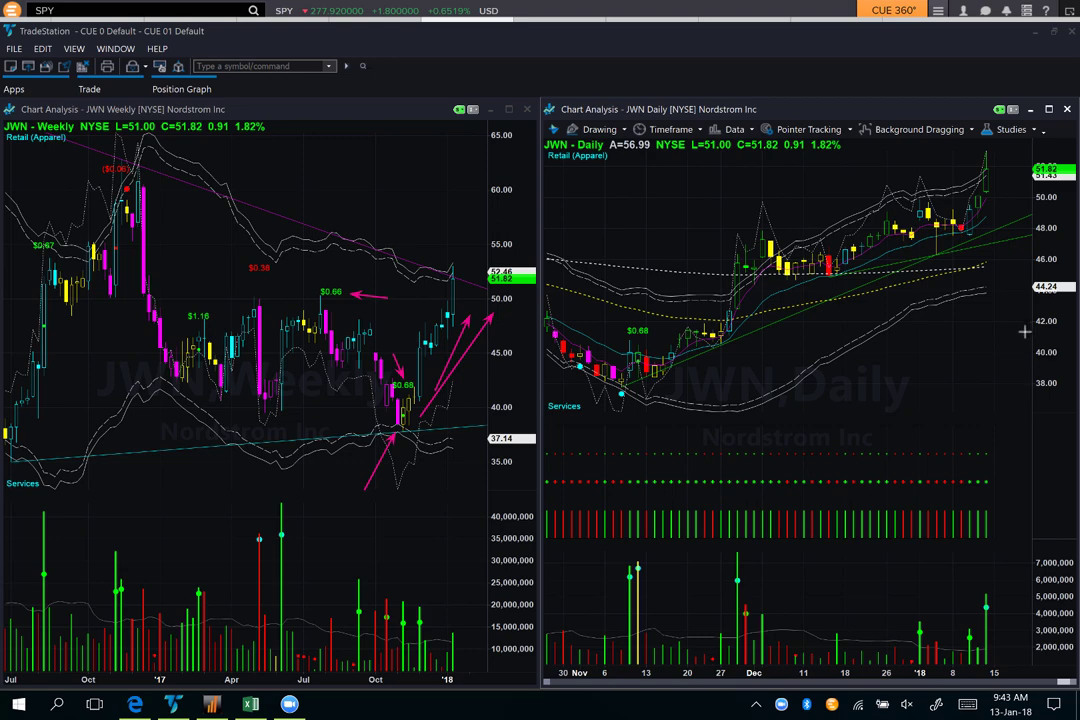
# Mark the rising highs and lows and the January pullback and breakout bars on the JWN daily chart with arrows, and clear them
pyautogui.moveTo(757, 230); pyautogui.dragTo(912, 192)
pyautogui.moveTo(789, 297); pyautogui.dragTo(994, 238)
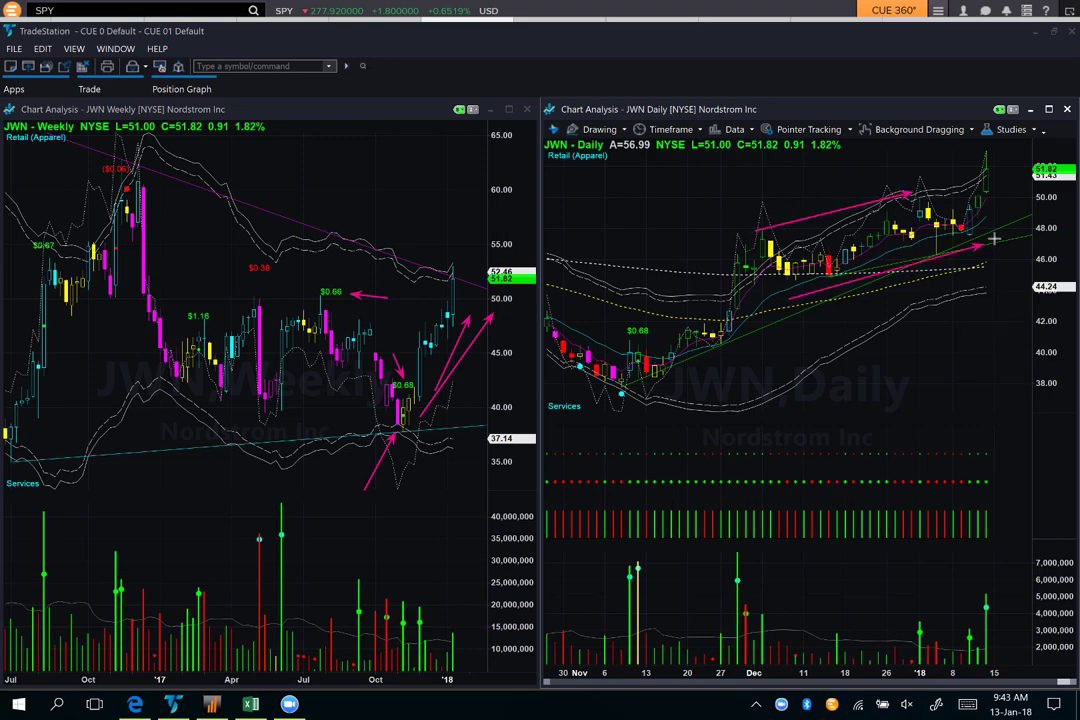
pyautogui.moveTo(998, 378)
pyautogui.mouseDown()
pyautogui.moveTo(996, 272)
pyautogui.moveTo(975, 240)
pyautogui.mouseUp()
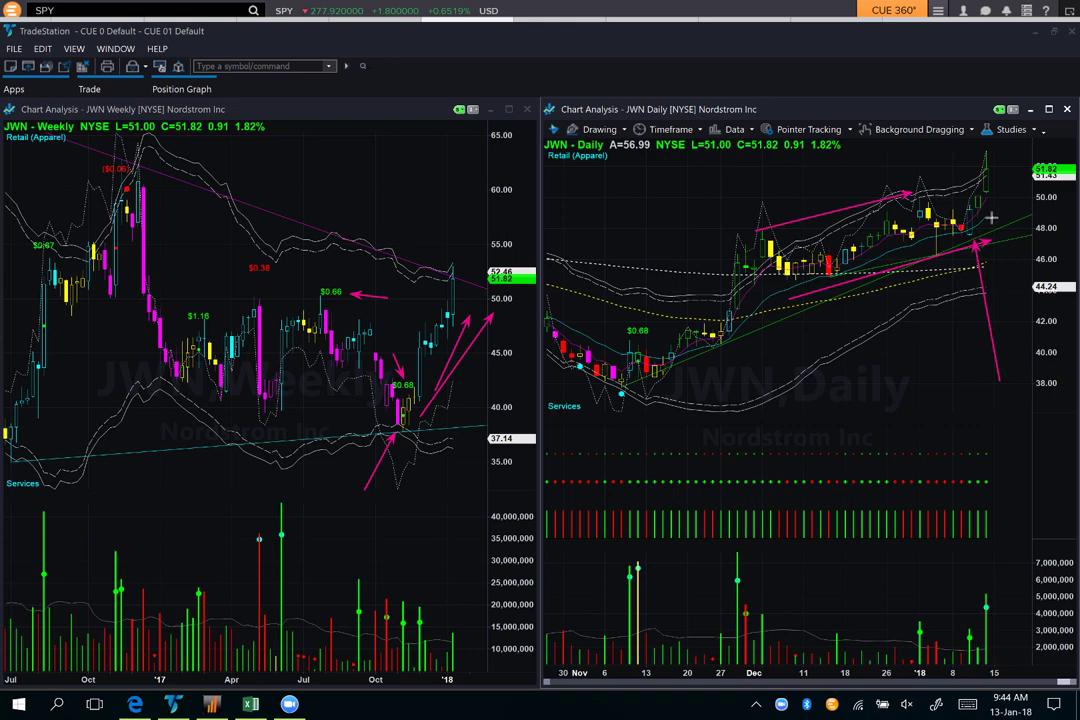
pyautogui.moveTo(970, 211); pyautogui.dragTo(1027, 211)
pyautogui.moveTo(964, 191); pyautogui.dragTo(988, 173)
pyautogui.moveTo(943, 157); pyautogui.dragTo(968, 161)
pyautogui.press('Escape')
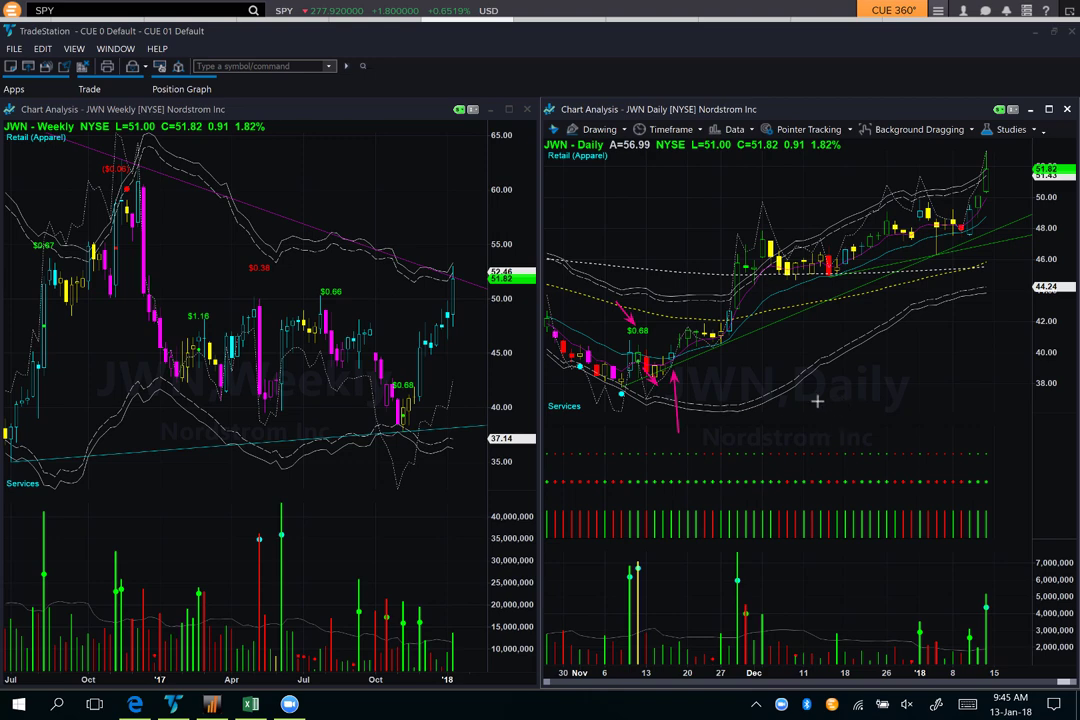
# Point arrows at the November turn on the JWN daily chart, trace its rising trendline, and mark the weekly low and rally
pyautogui.moveTo(790, 402); pyautogui.dragTo(677, 365)
pyautogui.moveTo(666, 320)
pyautogui.mouseDown()
pyautogui.moveTo(681, 339)
pyautogui.moveTo(710, 345)
pyautogui.moveTo(1024, 217)
pyautogui.mouseUp()
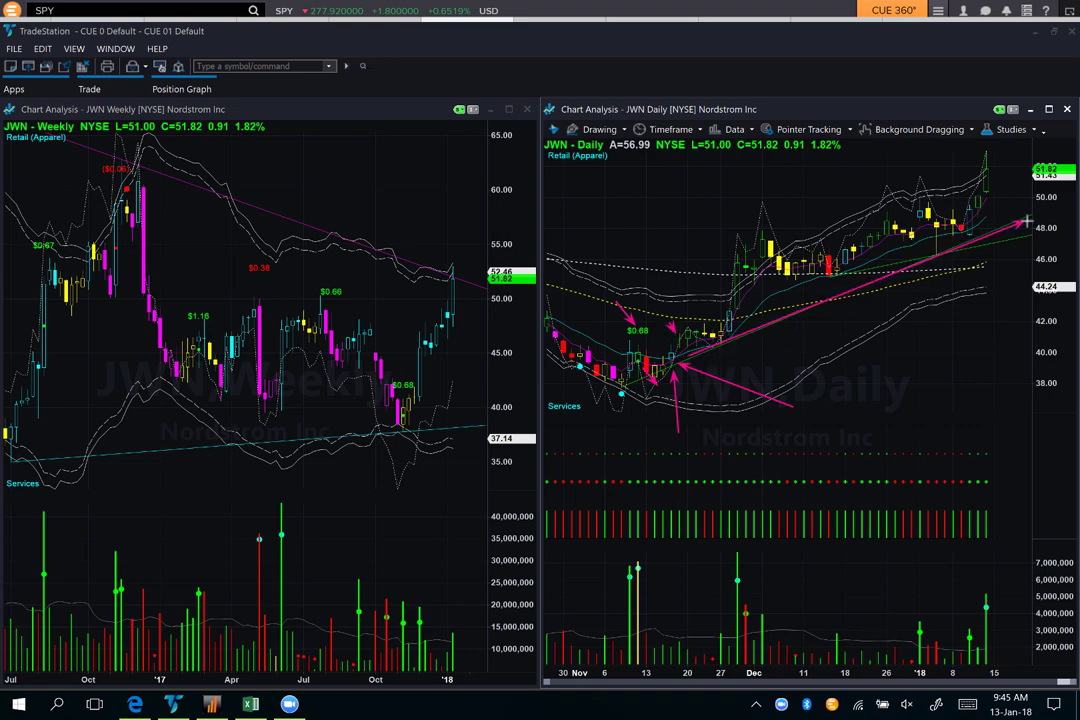
pyautogui.moveTo(337, 472); pyautogui.dragTo(400, 425)
pyautogui.moveTo(604, 407); pyautogui.dragTo(611, 406)
pyautogui.moveTo(749, 408); pyautogui.dragTo(677, 366)
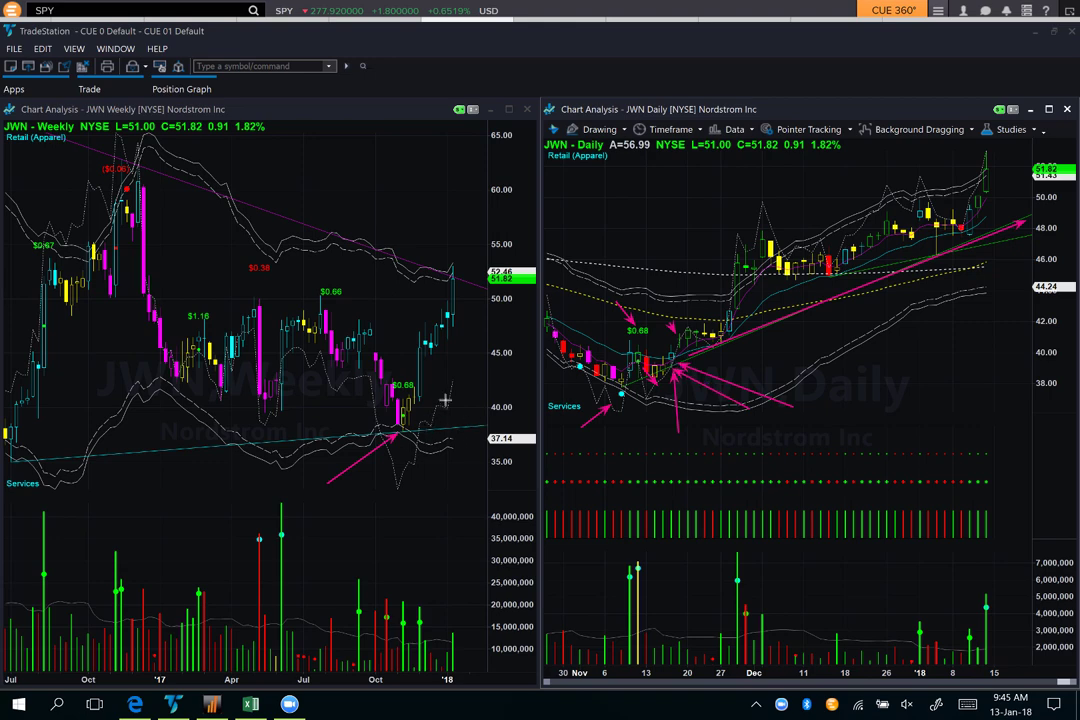
pyautogui.moveTo(412, 425); pyautogui.dragTo(477, 312)
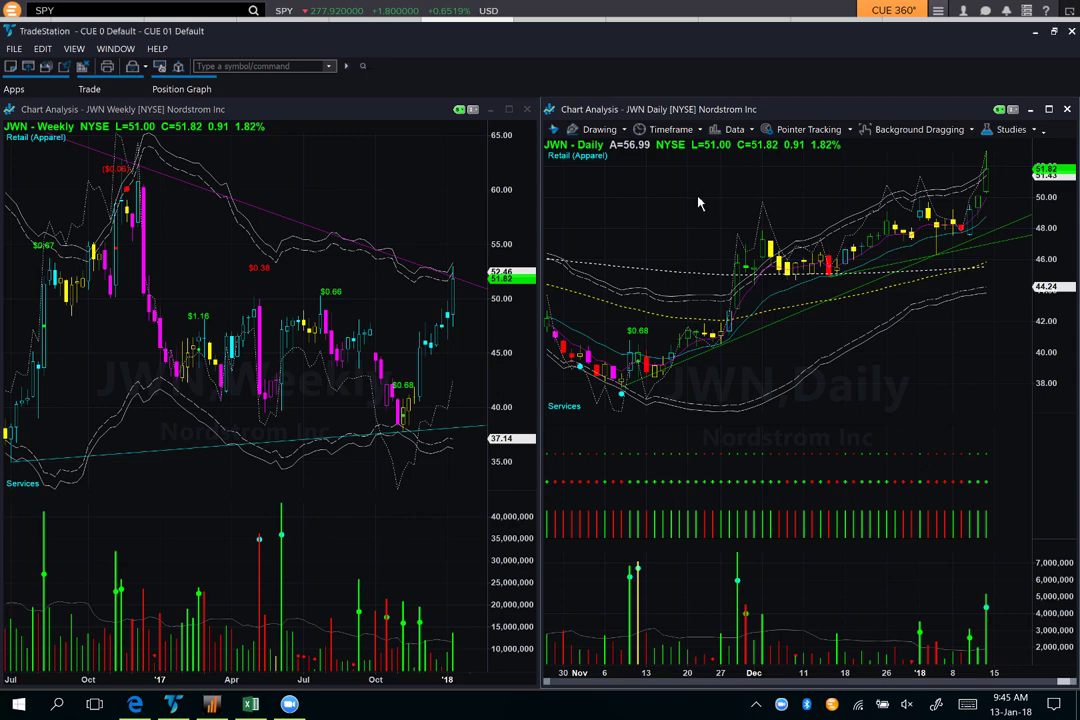
# Load symbol M in the charts and point arrows at the late-August weekly low and its volume bar
pyautogui.click(282, 426)
pyautogui.write('M')
pyautogui.press('Return')
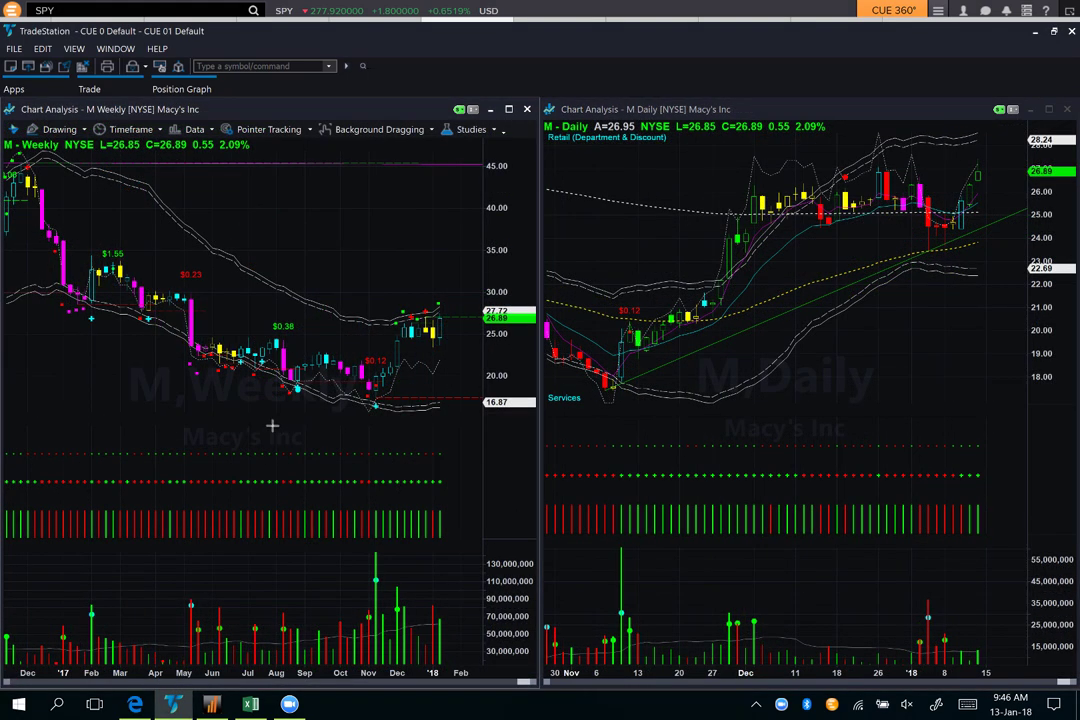
pyautogui.moveTo(205, 428)
pyautogui.mouseDown()
pyautogui.moveTo(292, 390)
pyautogui.moveTo(297, 540)
pyautogui.mouseUp()
pyautogui.moveTo(301, 590); pyautogui.dragTo(296, 613)
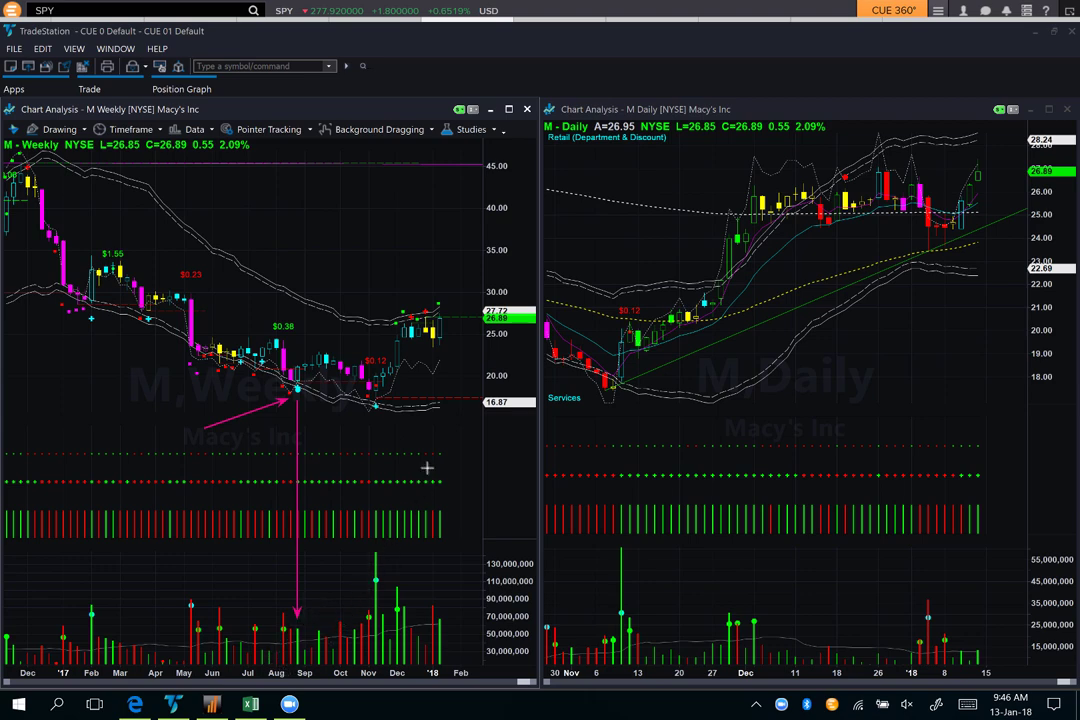
# Extend the late-August low across the Macy's weekly chart and mark the decline to the November low and its volume spike with arrows
pyautogui.moveTo(298, 364); pyautogui.dragTo(369, 392)
pyautogui.moveTo(298, 381); pyautogui.dragTo(428, 382)
pyautogui.moveTo(160, 417); pyautogui.dragTo(295, 388)
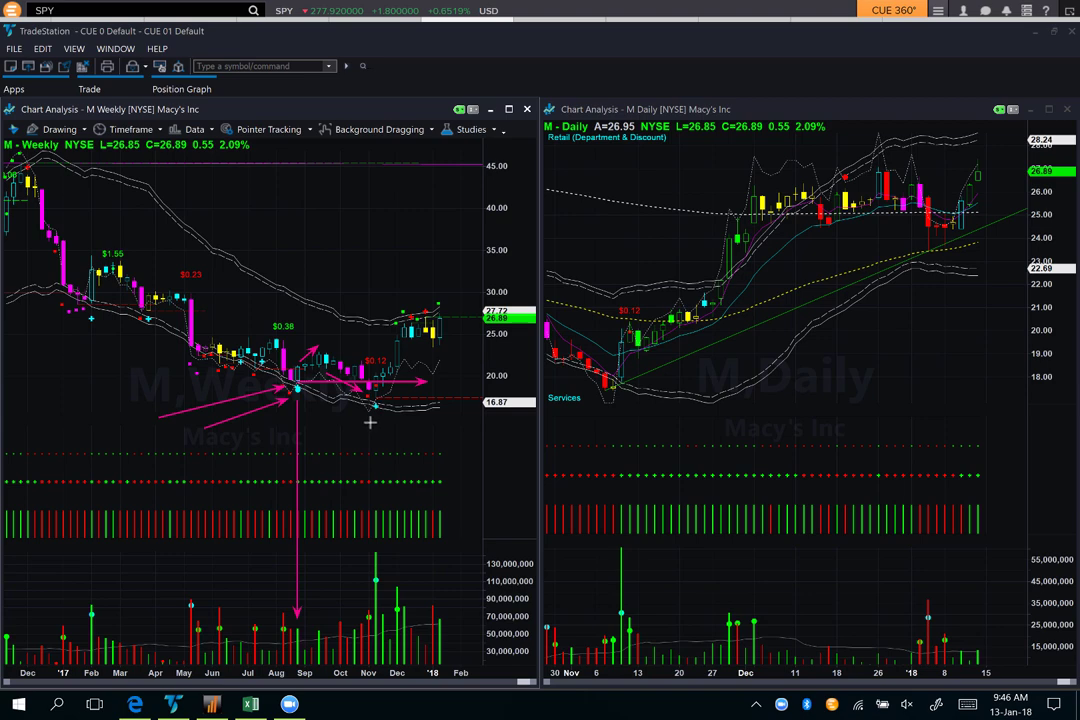
pyautogui.moveTo(344, 433); pyautogui.dragTo(369, 413)
pyautogui.moveTo(435, 431); pyautogui.dragTo(381, 397)
pyautogui.moveTo(438, 386); pyautogui.dragTo(482, 382)
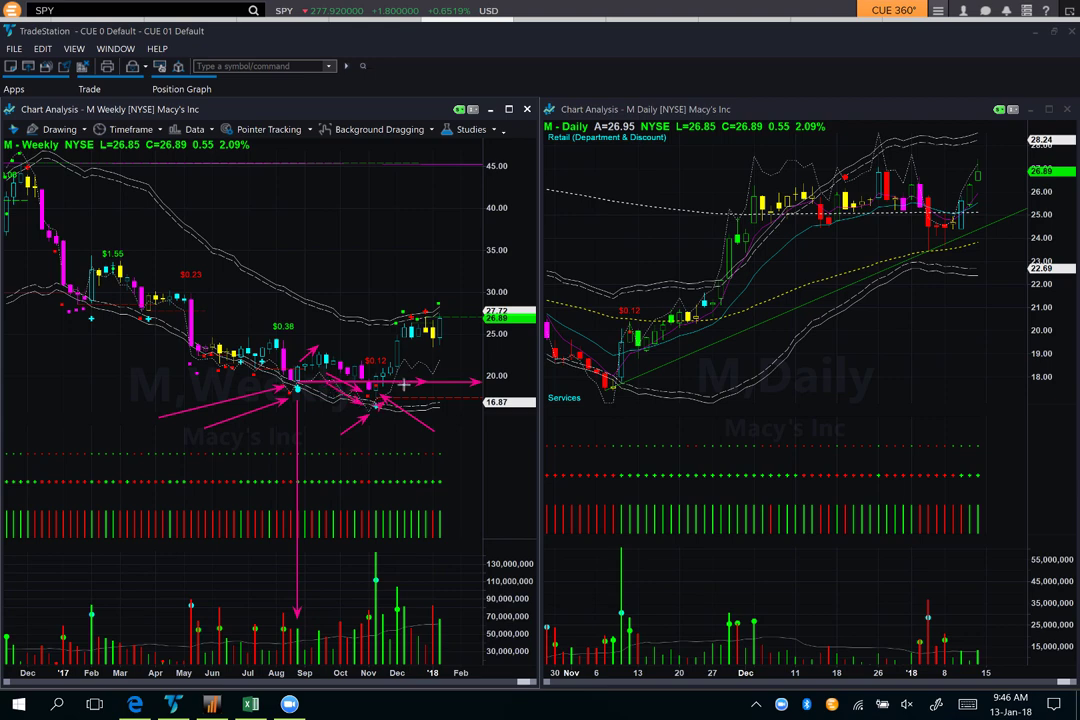
pyautogui.moveTo(377, 422)
pyautogui.mouseDown()
pyautogui.moveTo(376, 595)
pyautogui.moveTo(377, 551)
pyautogui.mouseUp()
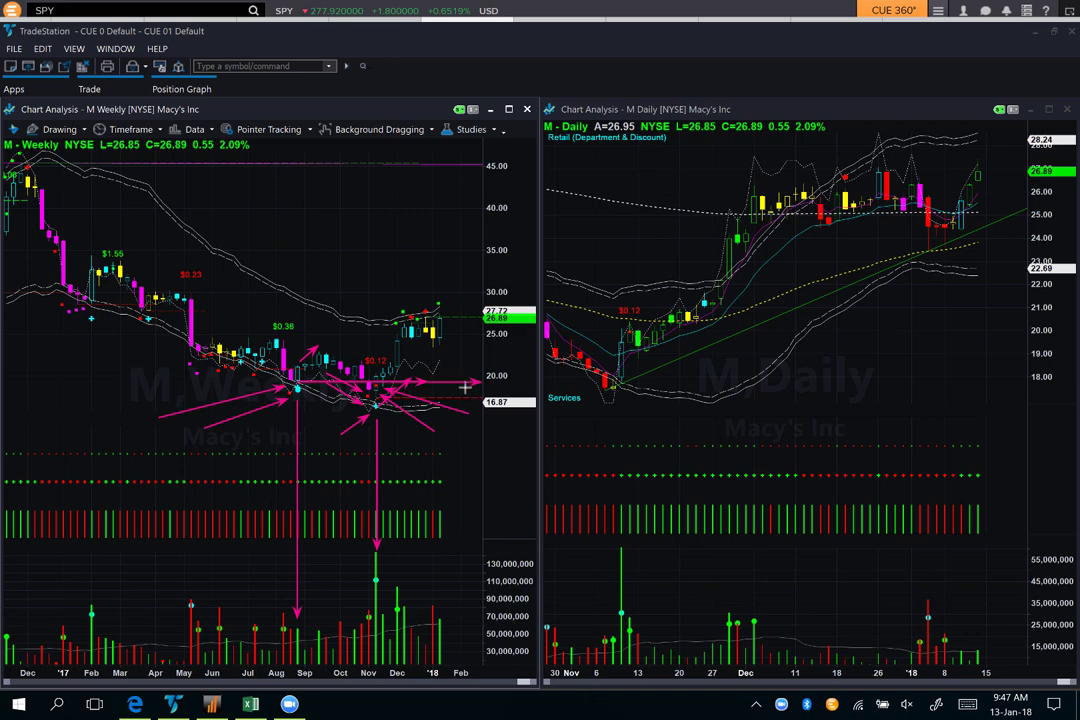
# Mark the rally from the November low, the December consolidation and the upward projection on the Macy's weekly chart with arrows
pyautogui.moveTo(398, 380); pyautogui.dragTo(481, 318)
pyautogui.moveTo(405, 326); pyautogui.dragTo(482, 329)
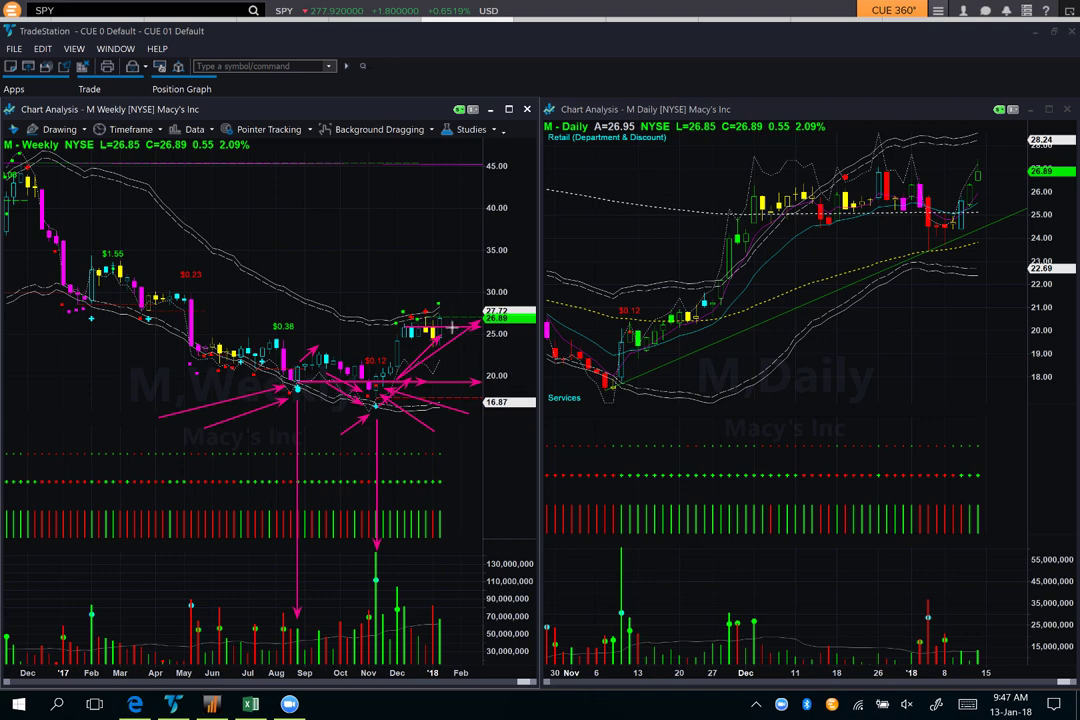
pyautogui.moveTo(447, 318); pyautogui.dragTo(485, 262)
pyautogui.moveTo(234, 434); pyautogui.dragTo(297, 392)
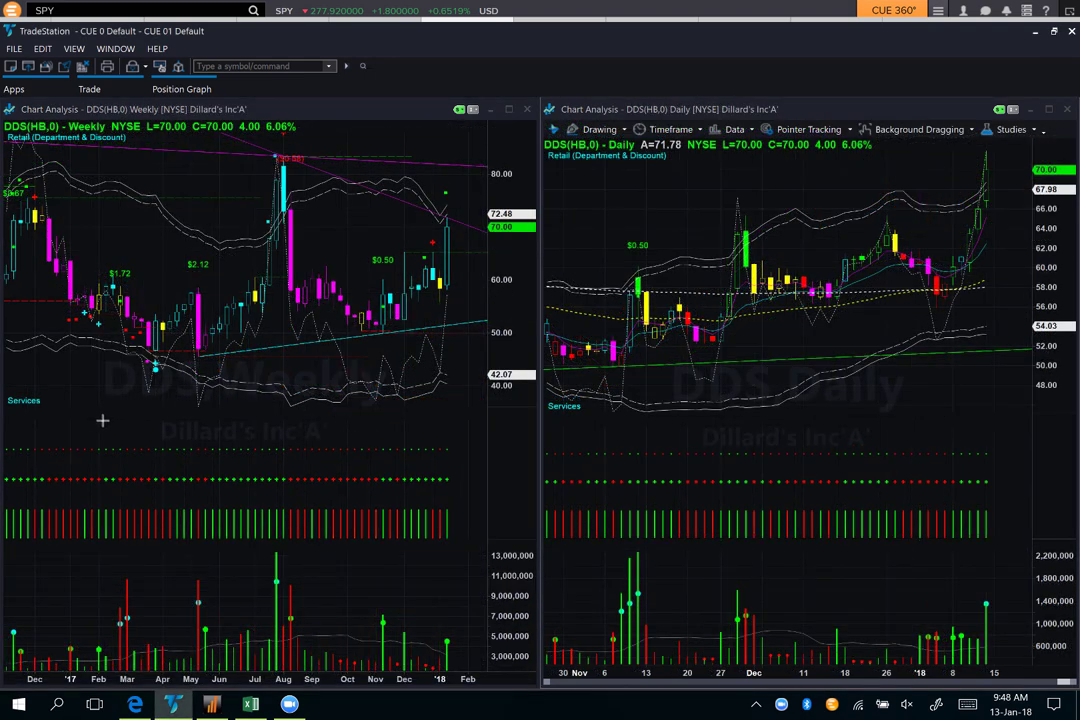
# Point arrows at the late-March low and its volume bar on the DDS weekly chart and extend that low horizontally
pyautogui.moveTo(93, 420); pyautogui.dragTo(148, 374)
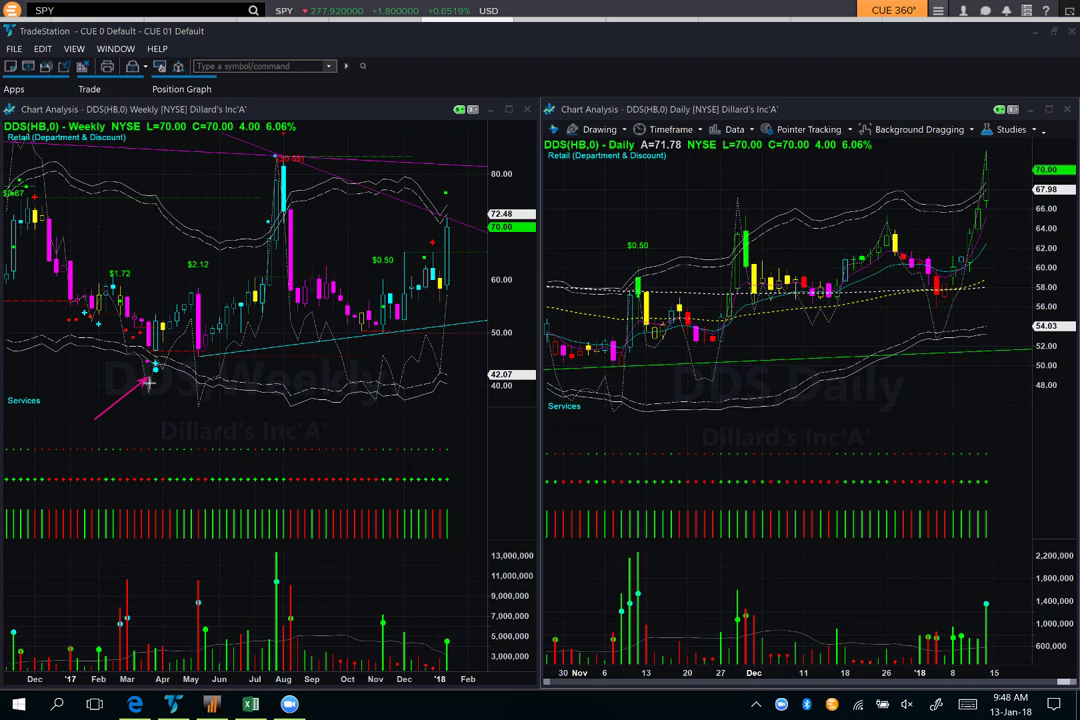
pyautogui.moveTo(154, 381); pyautogui.dragTo(149, 635)
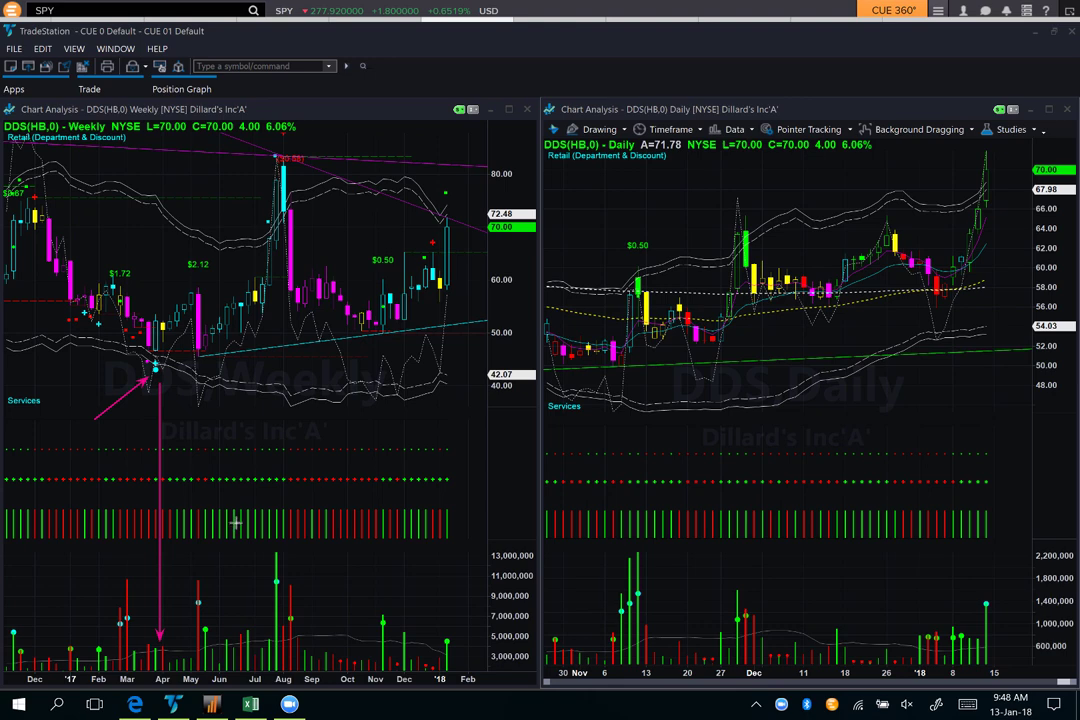
pyautogui.moveTo(157, 350); pyautogui.dragTo(287, 348)
pyautogui.moveTo(416, 363); pyautogui.dragTo(505, 350)
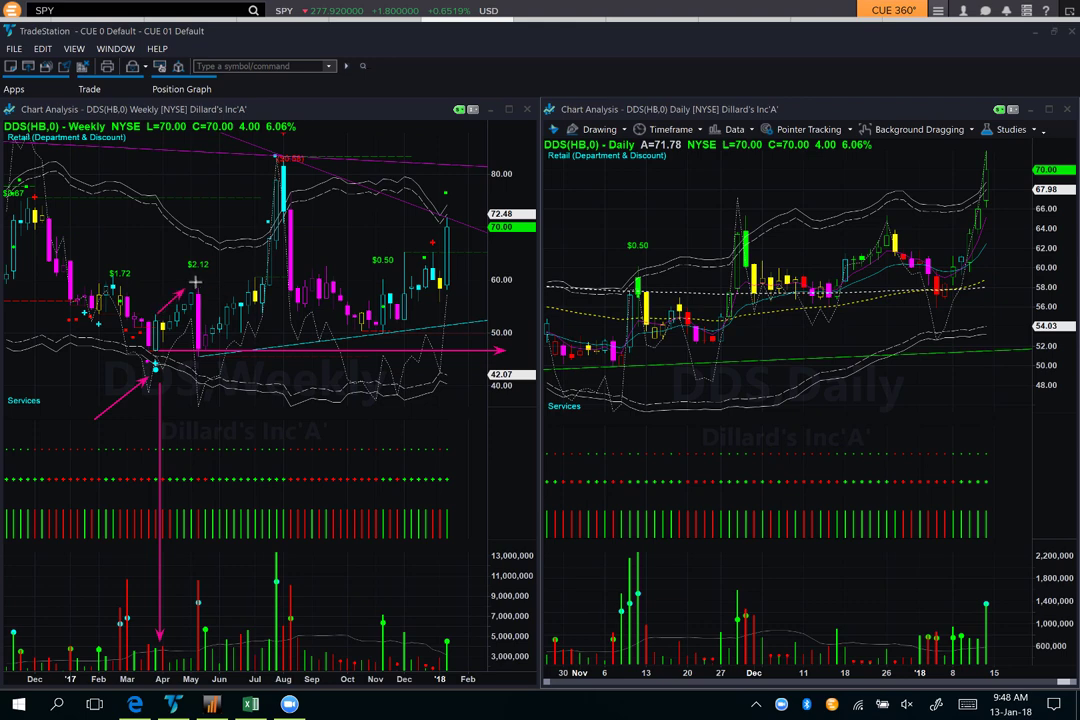
# Mark the rebound to the $2.12 earnings and the May low with its volume bar on the DDS weekly chart with arrows
pyautogui.moveTo(158, 315); pyautogui.dragTo(192, 282)
pyautogui.moveTo(162, 232); pyautogui.dragTo(193, 253)
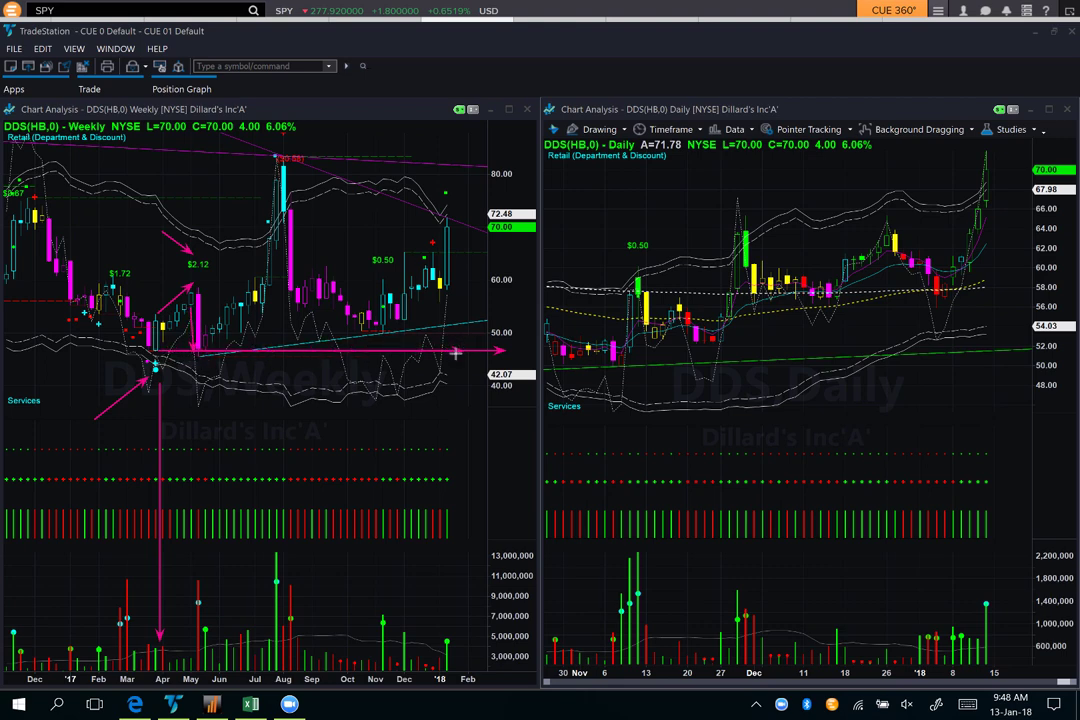
pyautogui.moveTo(111, 378); pyautogui.dragTo(152, 362)
pyautogui.moveTo(154, 312); pyautogui.dragTo(178, 300)
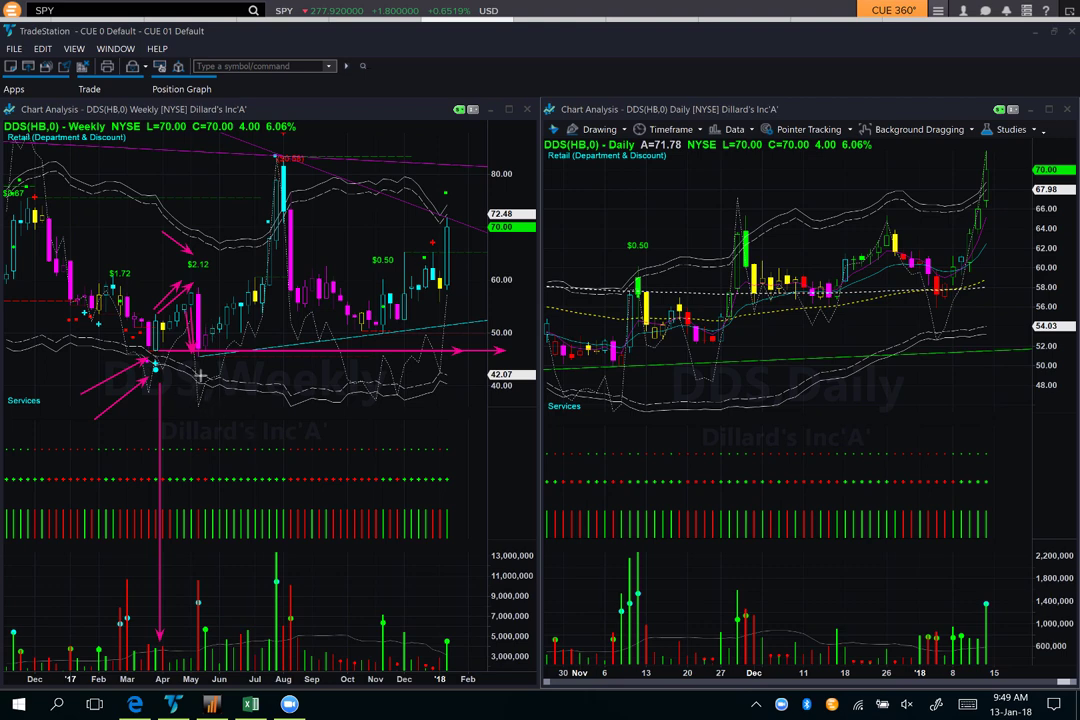
pyautogui.moveTo(240, 395); pyautogui.dragTo(207, 351)
pyautogui.moveTo(200, 353); pyautogui.dragTo(200, 566)
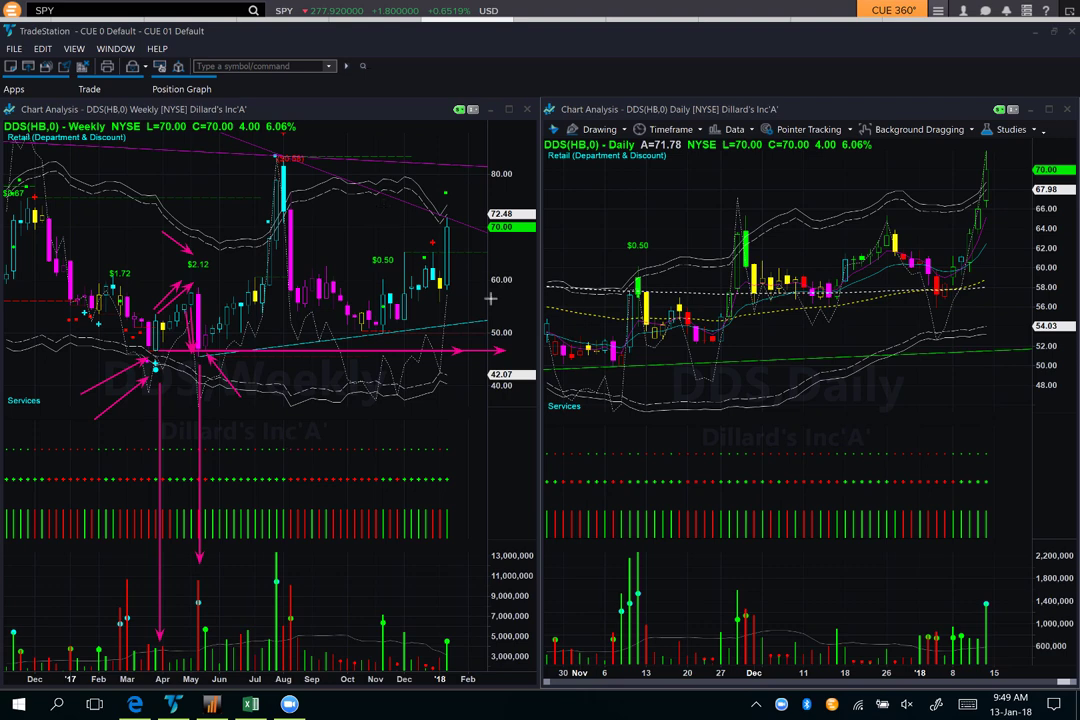
# Point at the January turn on the DDS daily chart and draw horizontal arrows along the range's resistance and support
pyautogui.moveTo(927, 380); pyautogui.dragTo(963, 285)
pyautogui.moveTo(741, 226); pyautogui.dragTo(1008, 225)
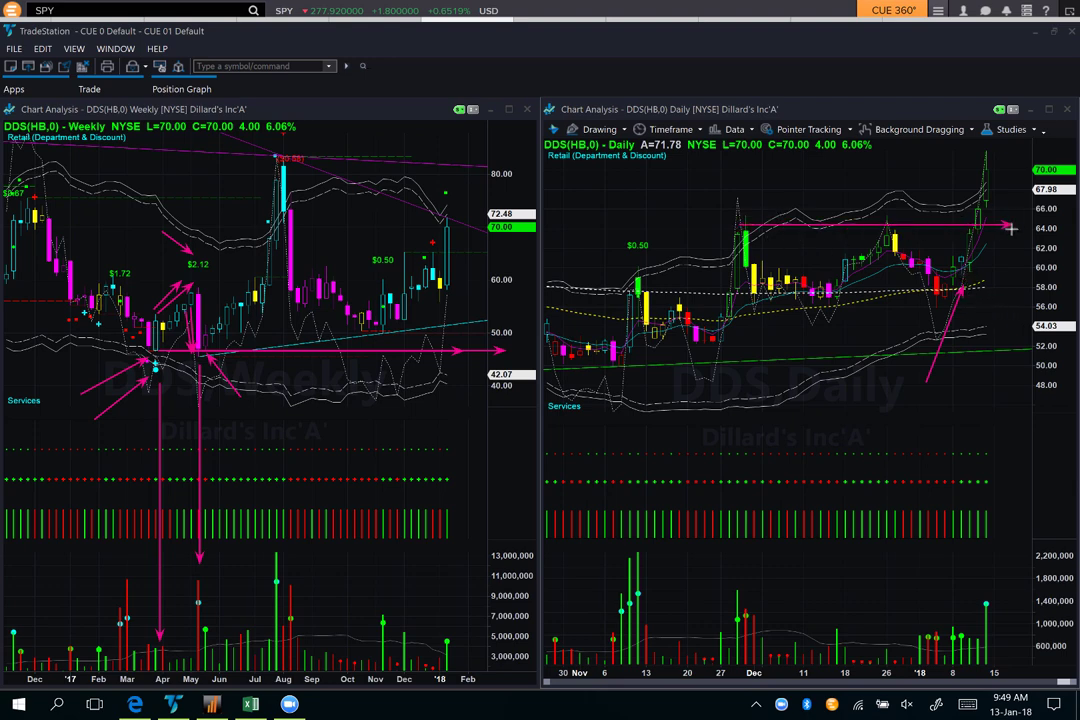
pyautogui.moveTo(734, 298); pyautogui.dragTo(1008, 297)
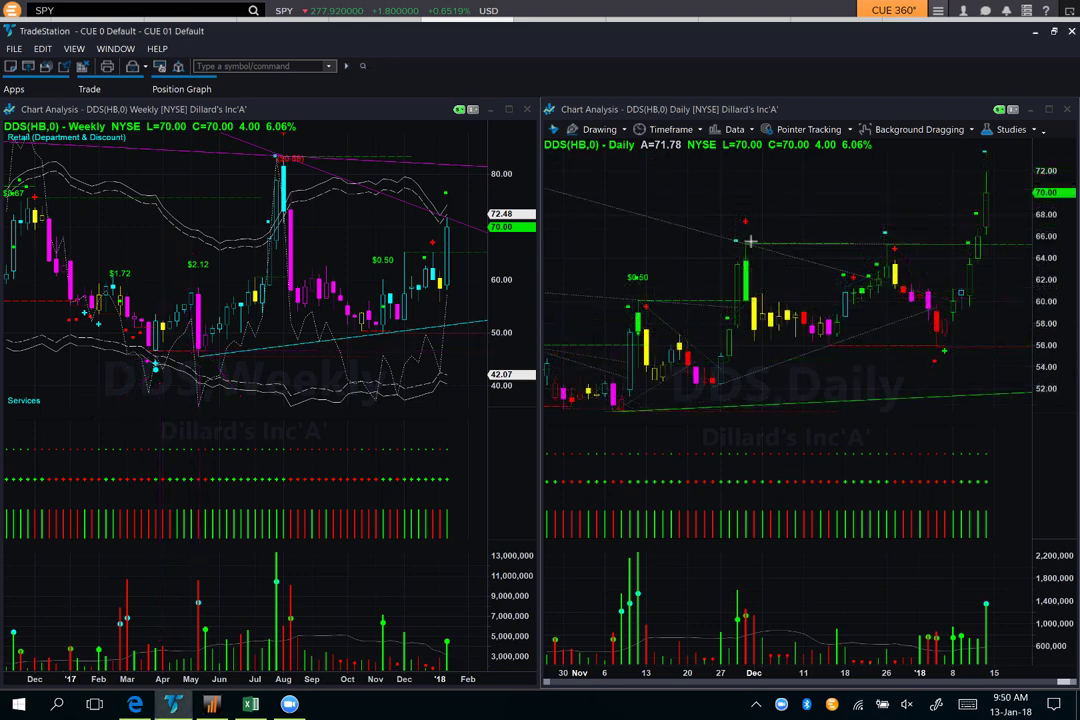
# Draw horizontal arrows along the DDS daily breakout and breakdown levels, about 65 and 56, and mark the January low and its volume
pyautogui.moveTo(756, 242); pyautogui.dragTo(1002, 243)
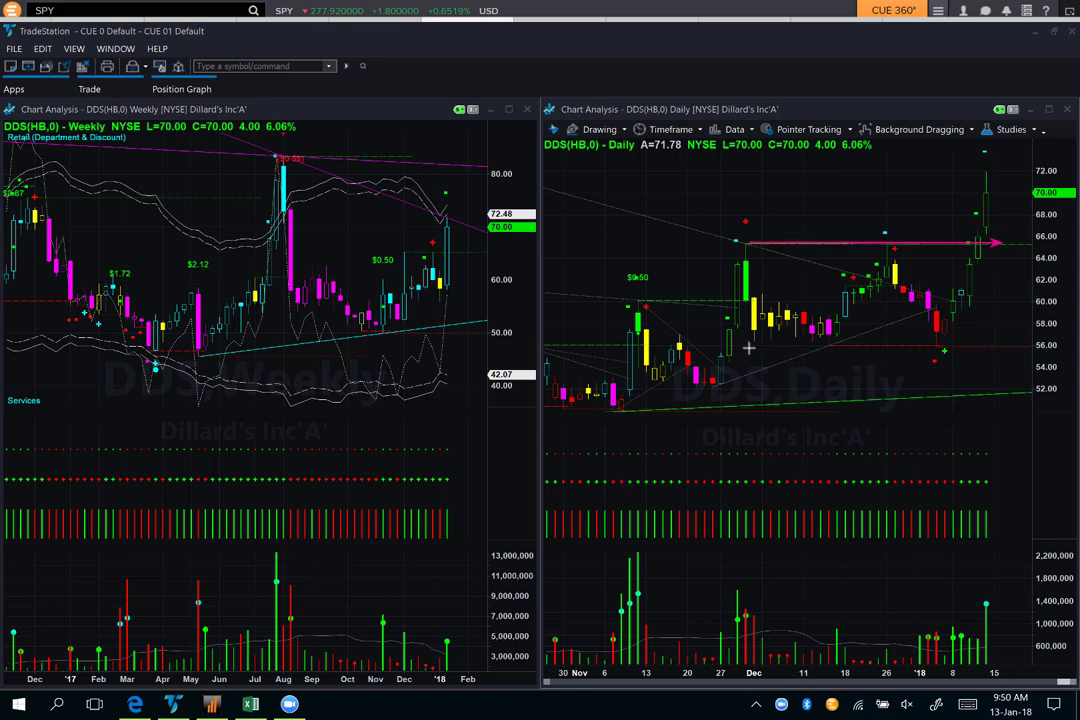
pyautogui.moveTo(744, 345); pyautogui.dragTo(1040, 345)
pyautogui.moveTo(876, 389); pyautogui.dragTo(932, 354)
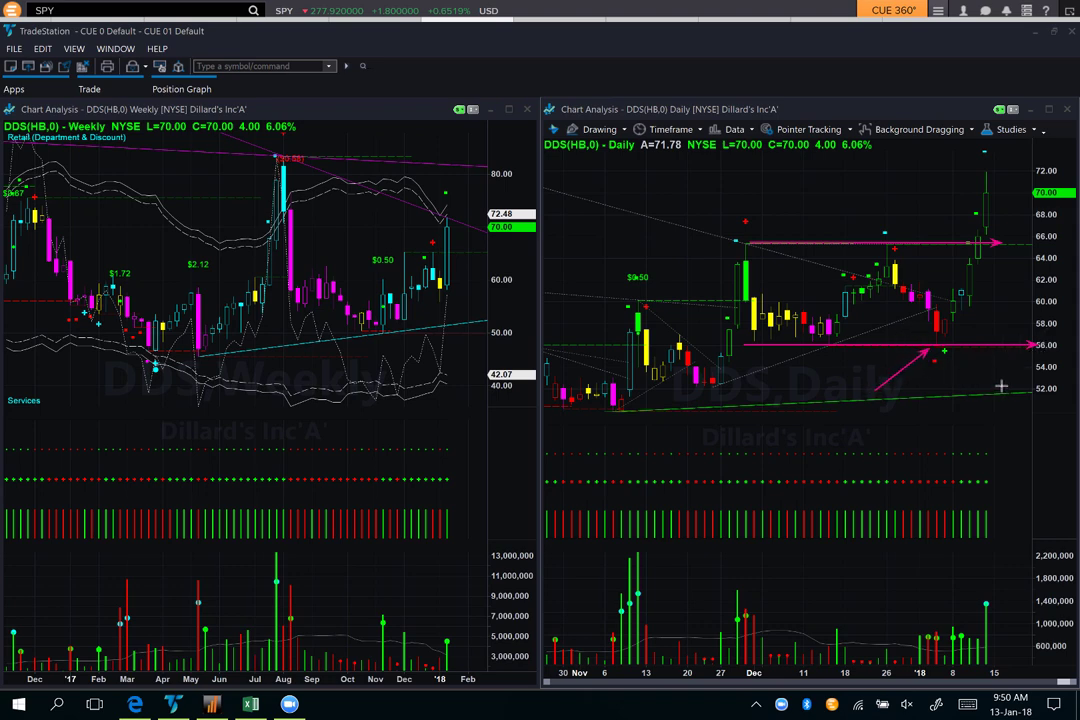
pyautogui.moveTo(996, 381)
pyautogui.mouseDown()
pyautogui.moveTo(950, 360)
pyautogui.moveTo(942, 370)
pyautogui.moveTo(946, 360)
pyautogui.mouseUp()
pyautogui.moveTo(945, 380)
pyautogui.mouseDown()
pyautogui.moveTo(942, 675)
pyautogui.moveTo(945, 615)
pyautogui.moveTo(916, 617)
pyautogui.moveTo(934, 631)
pyautogui.mouseUp()
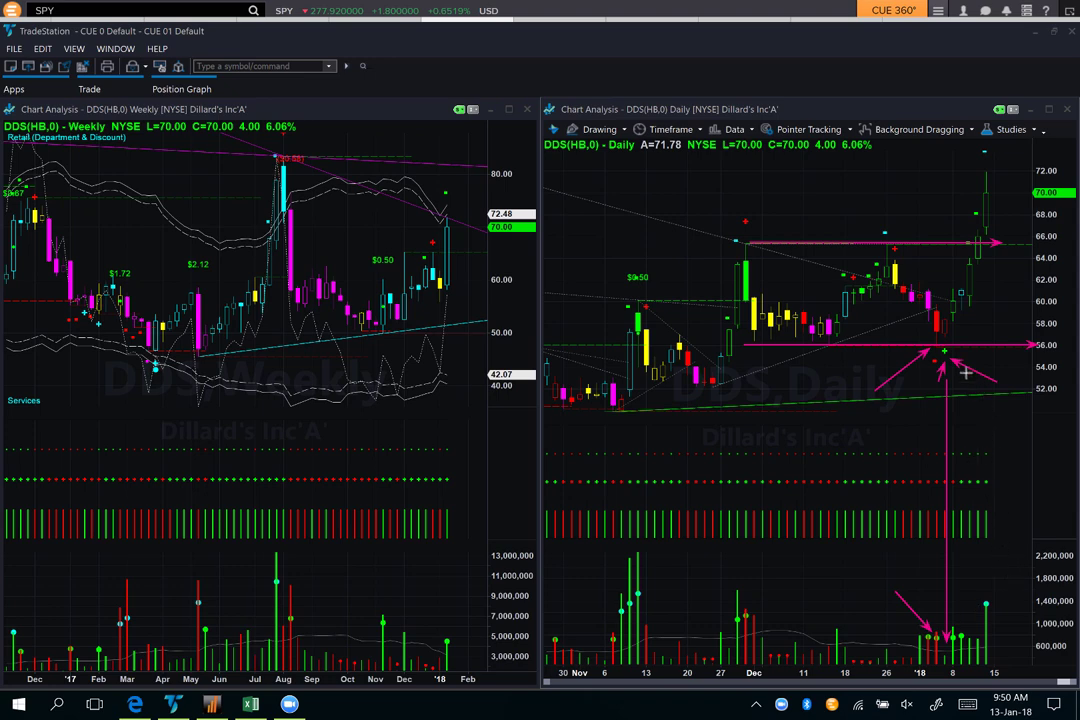
# Point arrows at the DDS daily bars around the January low and trace the descending trendline from the early-December high
pyautogui.moveTo(1022, 368); pyautogui.dragTo(952, 338)
pyautogui.moveTo(1014, 337); pyautogui.dragTo(948, 331)
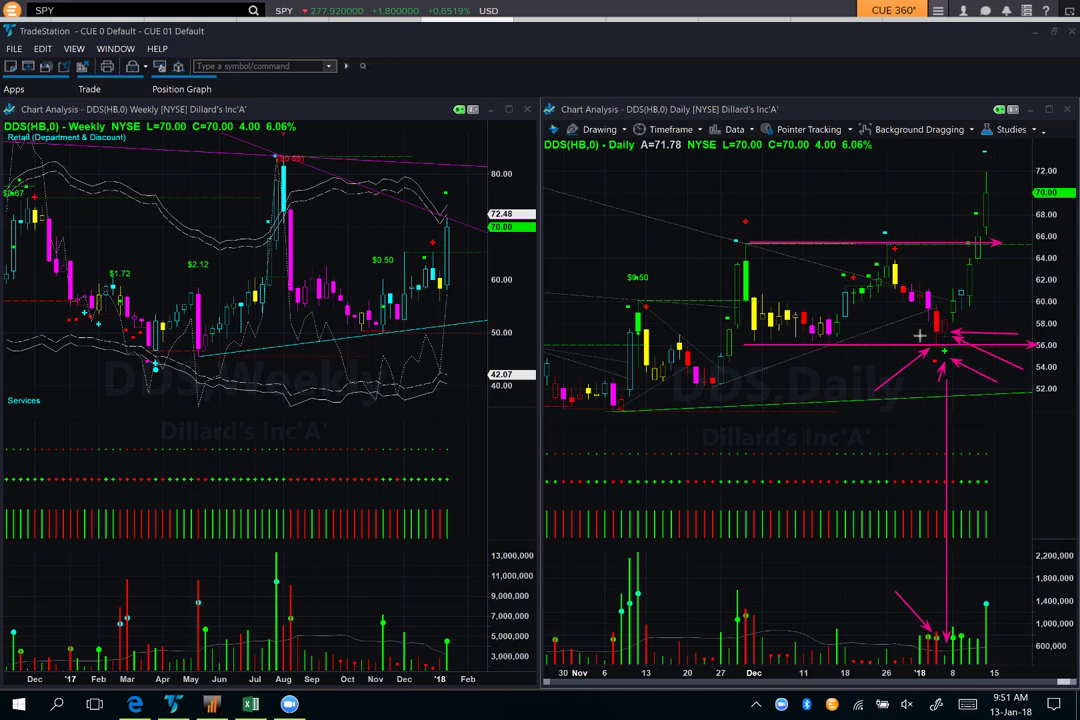
pyautogui.moveTo(926, 377); pyautogui.dragTo(941, 350)
pyautogui.moveTo(1027, 321); pyautogui.dragTo(958, 315)
pyautogui.moveTo(710, 231); pyautogui.dragTo(968, 303)
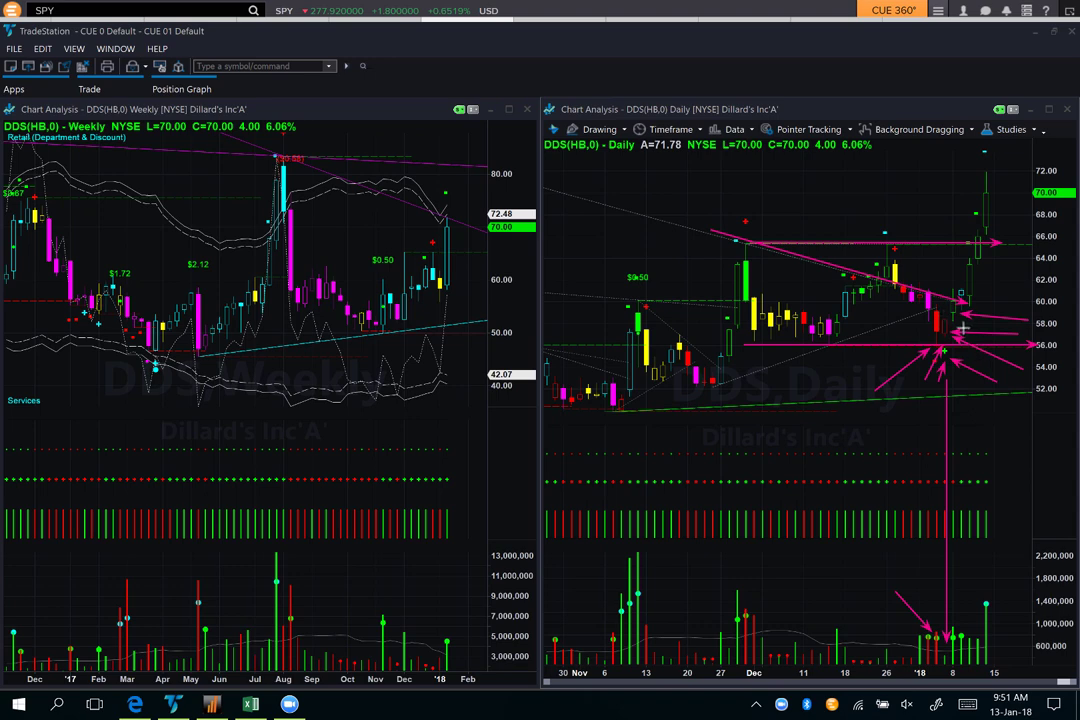
# Point arrows at the bars where DDS meets the descending daily trendline, and clear all arrows
pyautogui.moveTo(914, 263); pyautogui.dragTo(950, 300)
pyautogui.moveTo(931, 262); pyautogui.dragTo(962, 300)
pyautogui.moveTo(1022, 304); pyautogui.dragTo(968, 296)
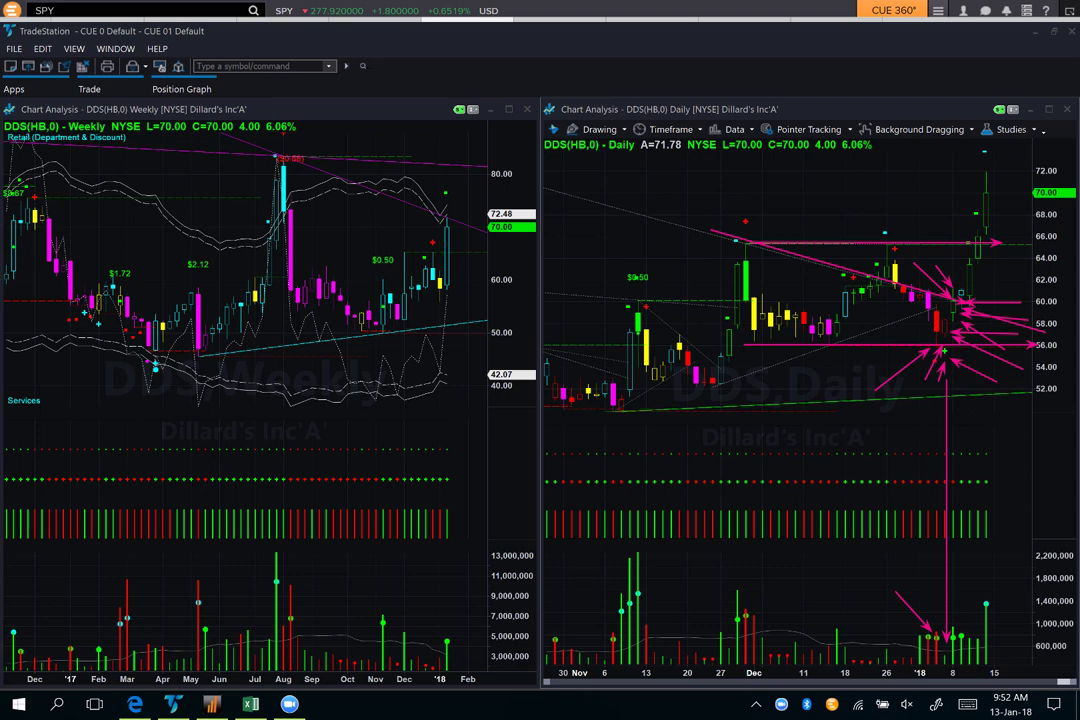
pyautogui.press('Escape')
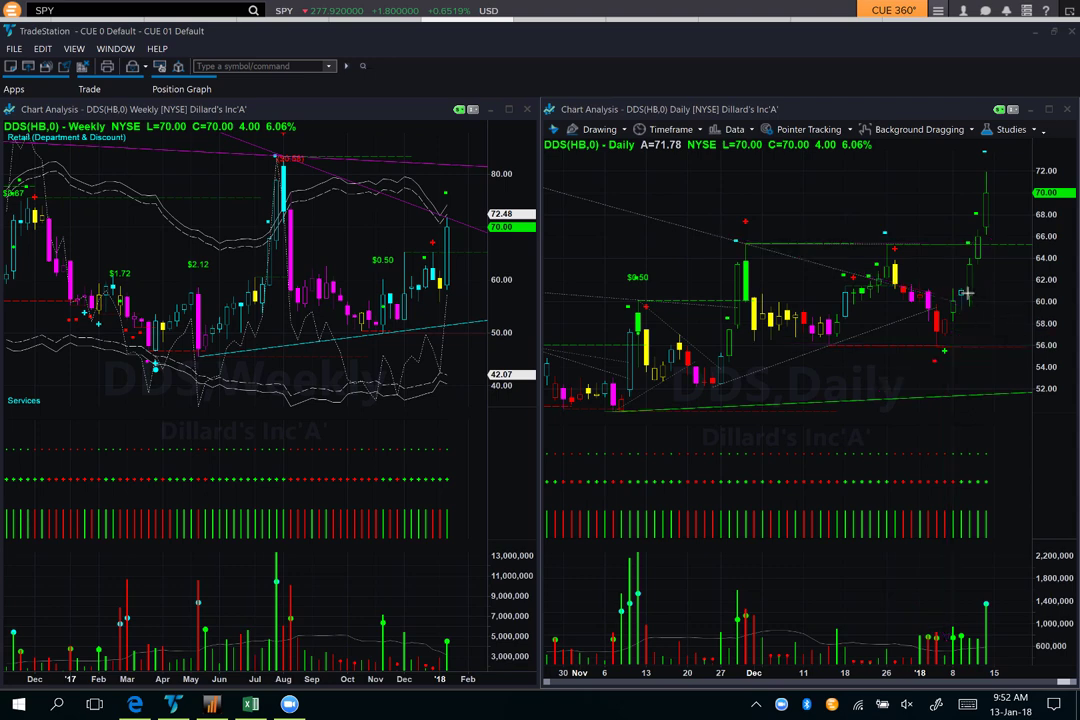
# Mark DDS daily levels of about 61, 55.5 and 65 with horizontal arrows, connecting them with upward arrows and pointing at the late-December high
pyautogui.moveTo(968, 290); pyautogui.dragTo(1060, 290)
pyautogui.moveTo(965, 315); pyautogui.dragTo(1035, 344)
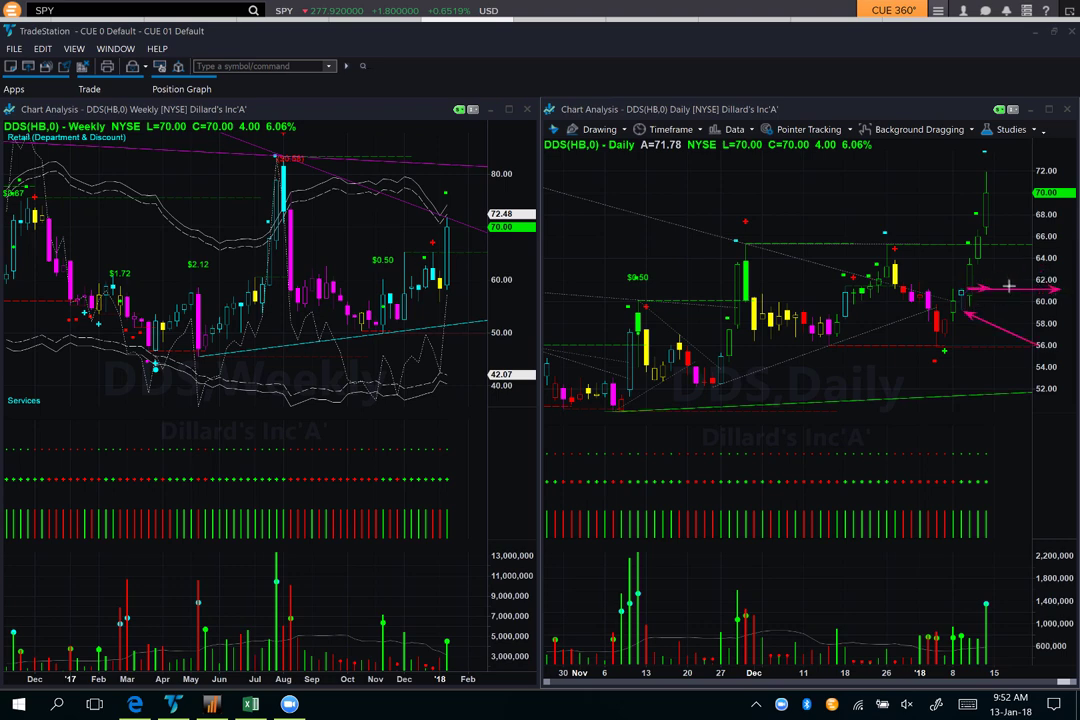
pyautogui.moveTo(936, 352)
pyautogui.mouseDown()
pyautogui.moveTo(1013, 352)
pyautogui.moveTo(990, 300)
pyautogui.mouseUp()
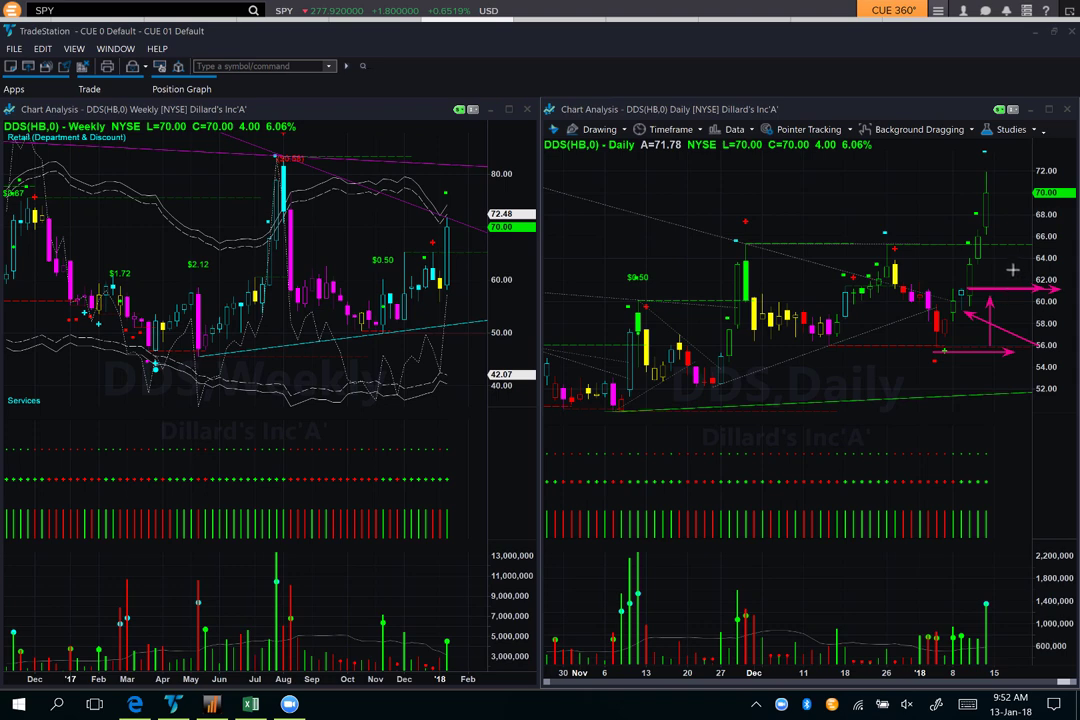
pyautogui.moveTo(870, 243); pyautogui.dragTo(1032, 243)
pyautogui.moveTo(1010, 286); pyautogui.dragTo(1009, 249)
pyautogui.moveTo(853, 206); pyautogui.dragTo(887, 238)
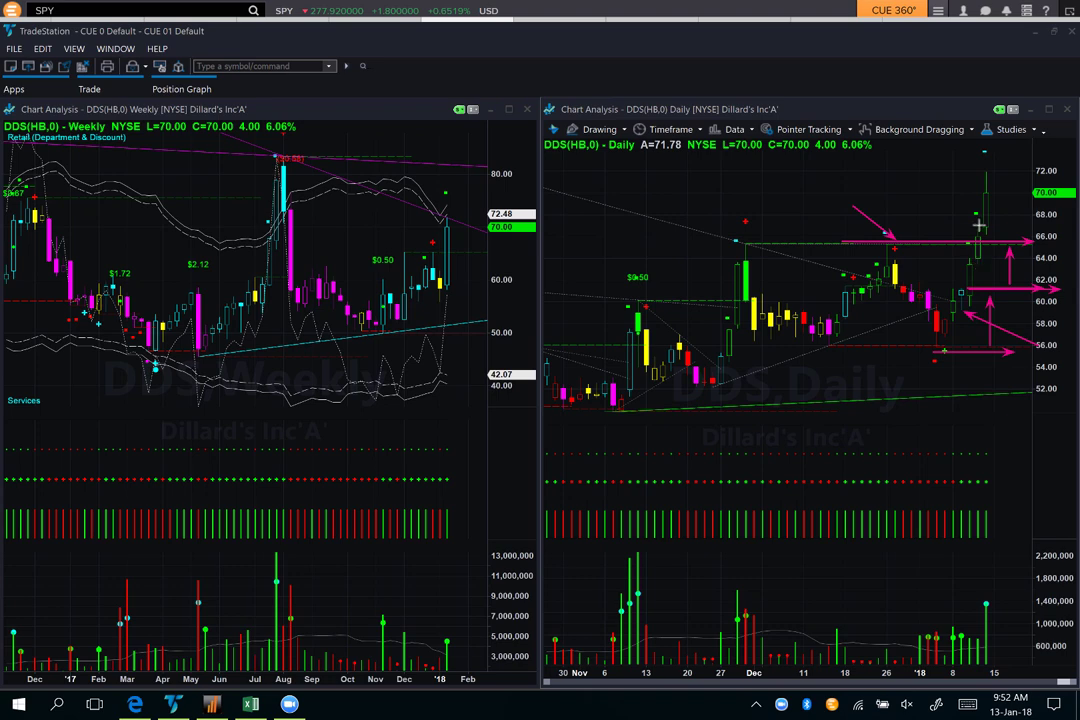
# Mark the DDS daily breakout rally and latest bar with arrows, trace the weekly descending trendline and draw an upward projection across it
pyautogui.moveTo(993, 235); pyautogui.dragTo(1012, 170)
pyautogui.moveTo(354, 168)
pyautogui.mouseDown()
pyautogui.moveTo(463, 230)
pyautogui.moveTo(504, 236)
pyautogui.moveTo(468, 226)
pyautogui.mouseUp()
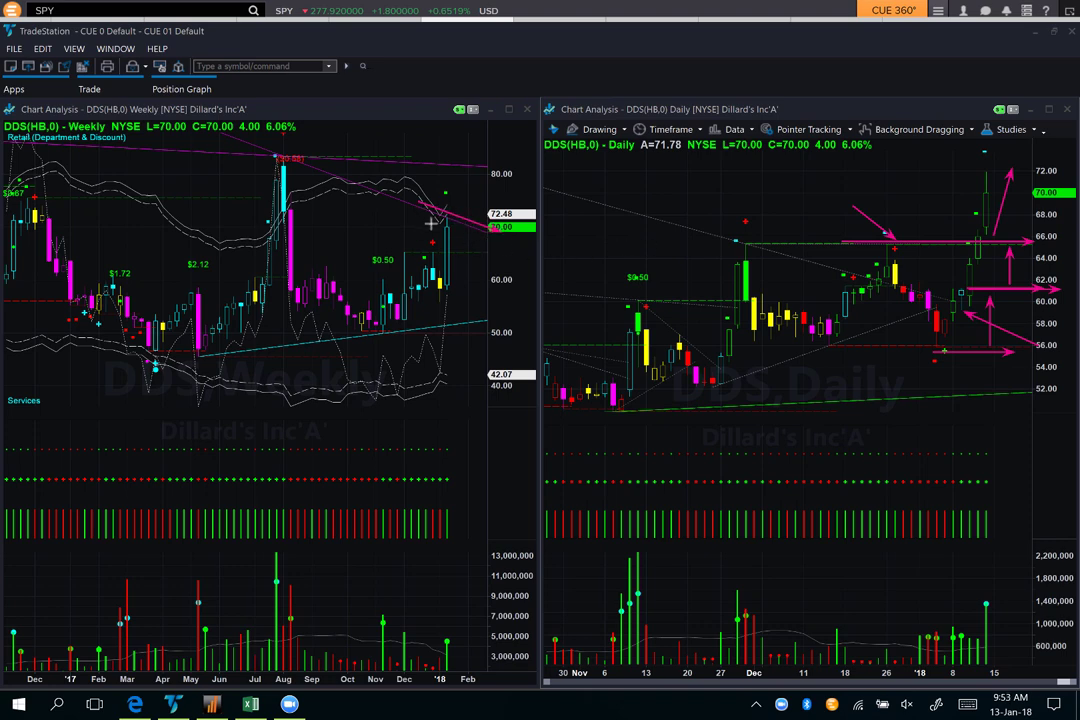
pyautogui.moveTo(916, 146); pyautogui.dragTo(980, 184)
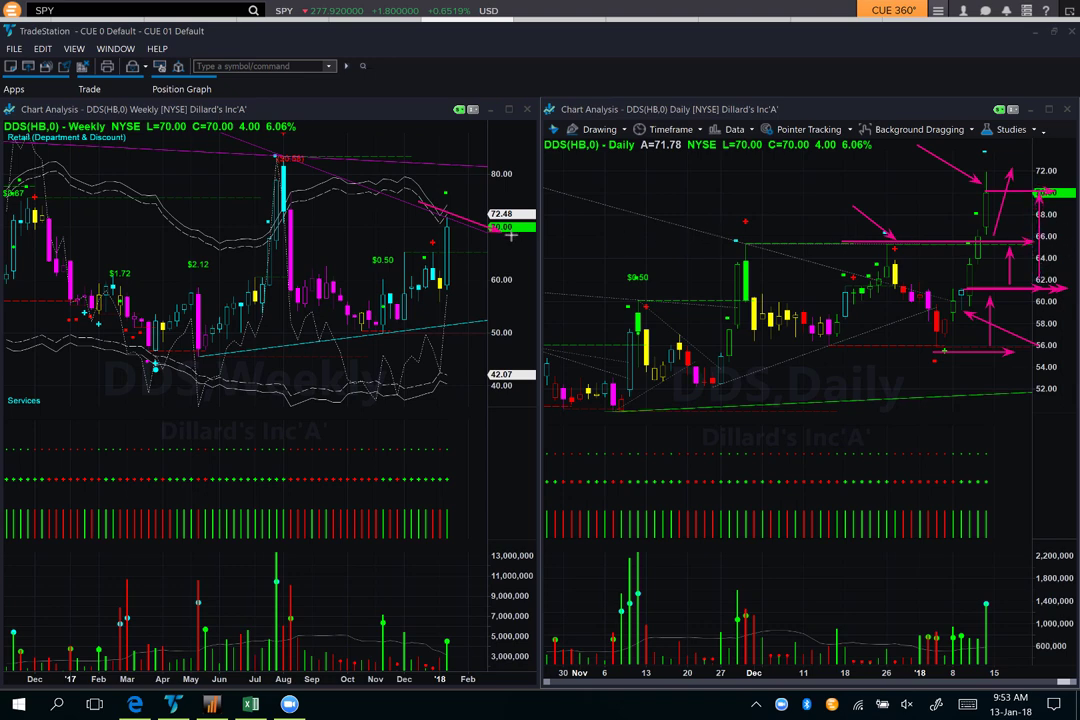
pyautogui.moveTo(408, 230)
pyautogui.mouseDown()
pyautogui.moveTo(444, 191)
pyautogui.moveTo(493, 164)
pyautogui.mouseUp()
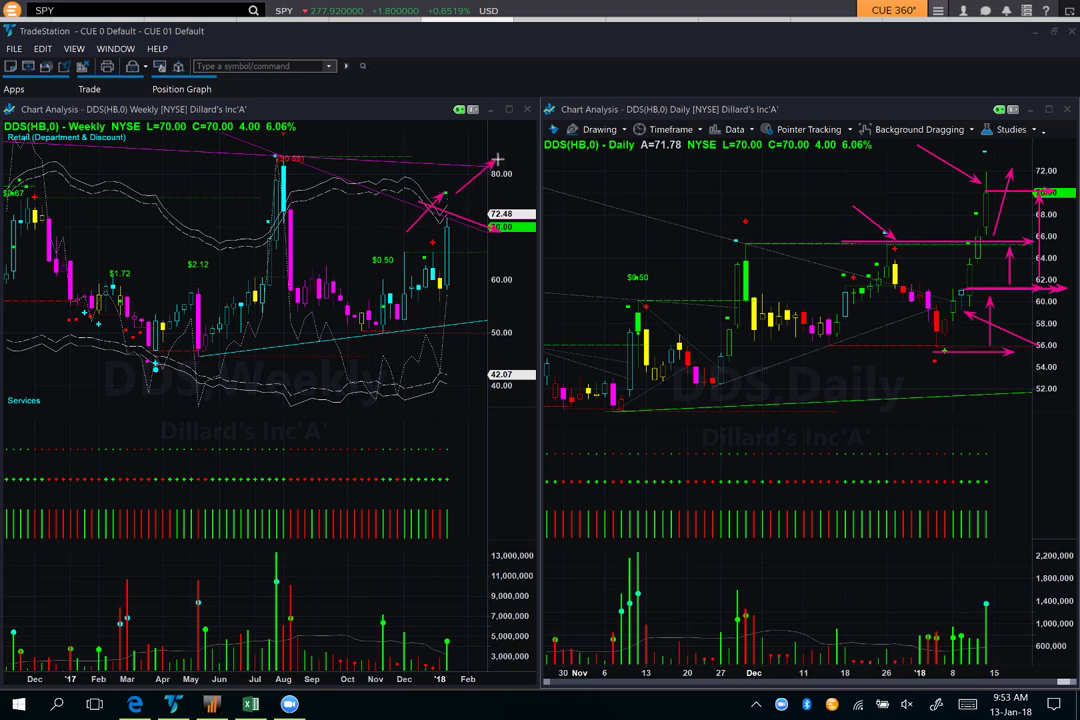
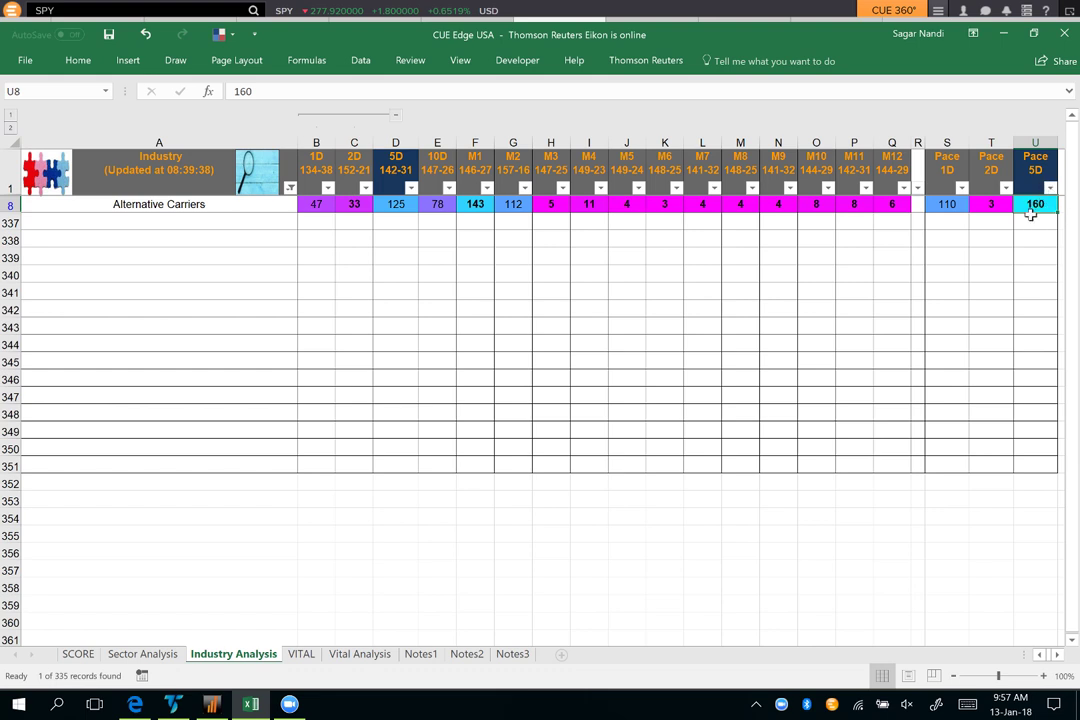
# Load the Alternative Carriers industry's stocks into the VITAL sheet and refresh their vital status data
pyautogui.click(181, 206)
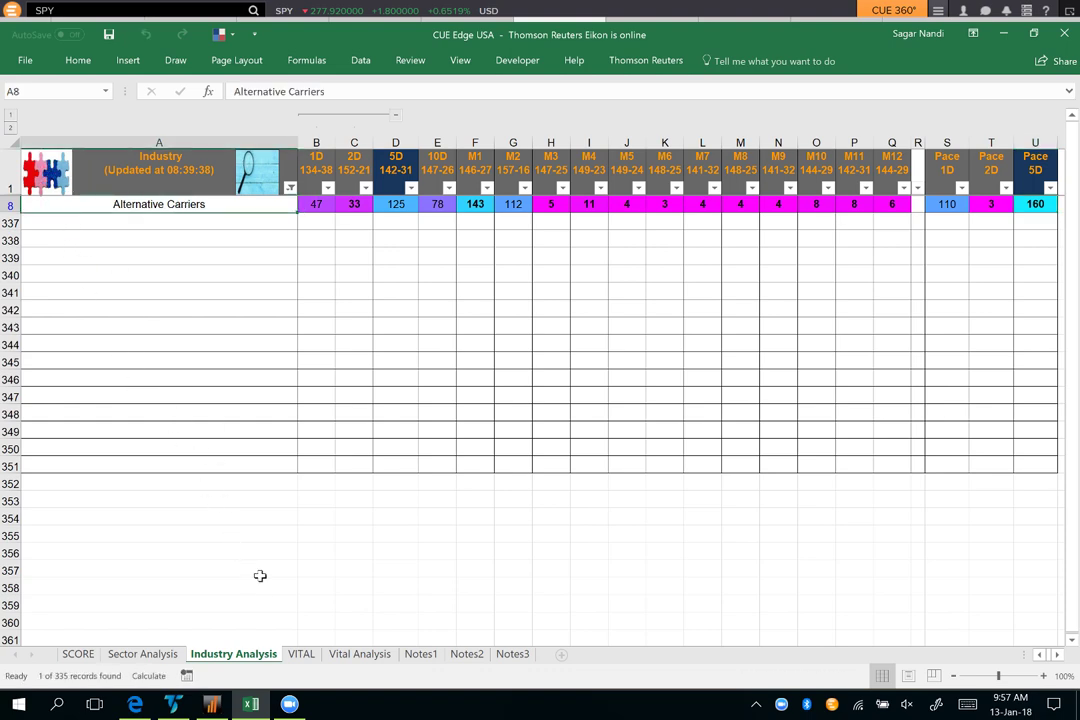
pyautogui.click(300, 655)
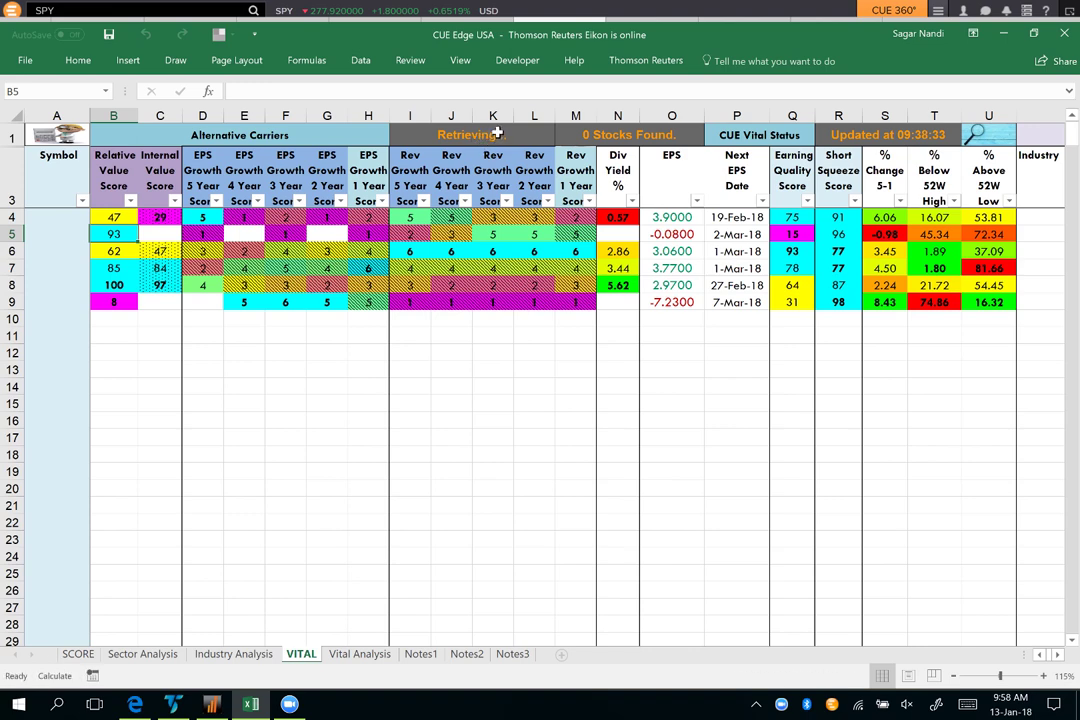
pyautogui.click(229, 133)
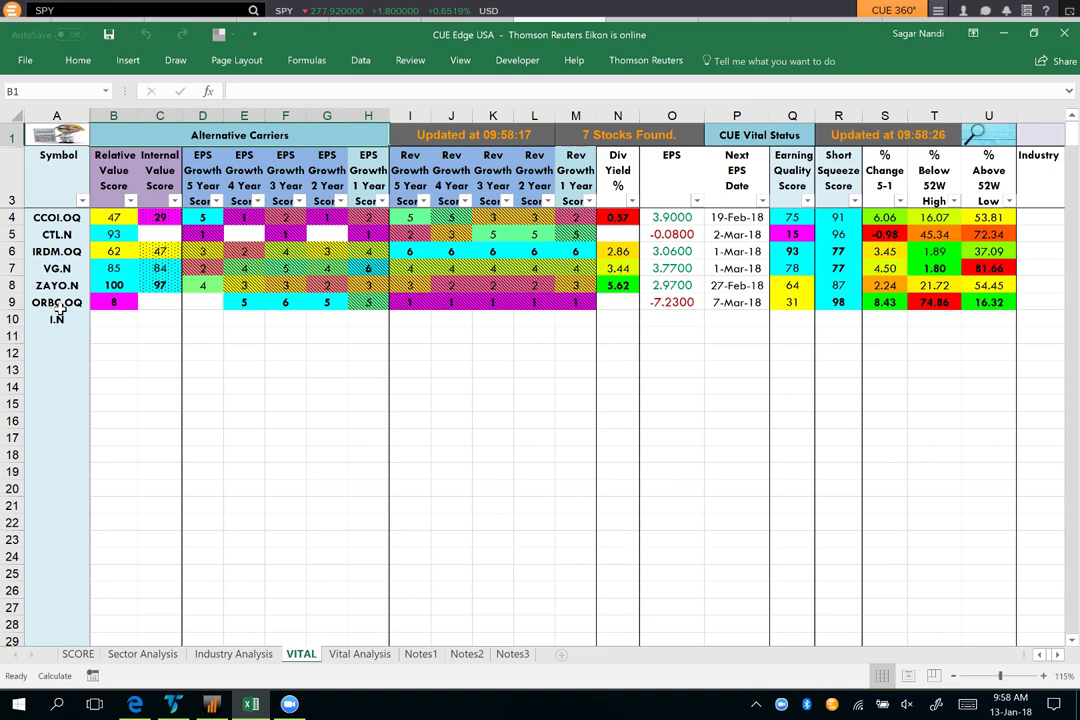
pyautogui.click(845, 134)
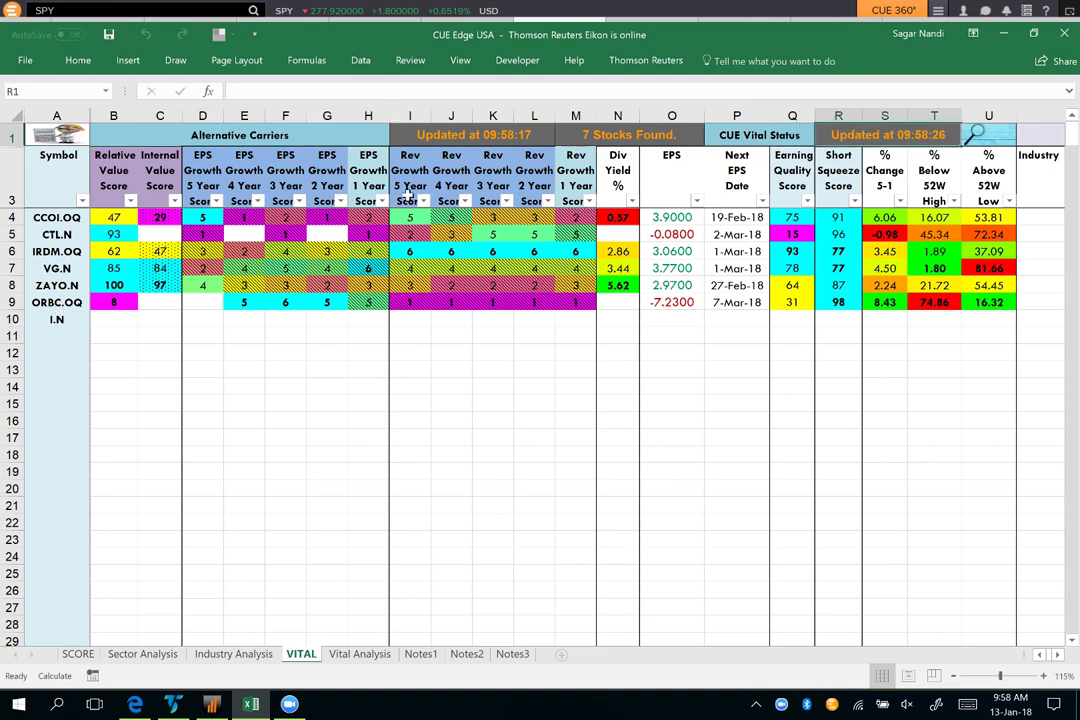
# Review the relative value score and dividend yield of CTL.N among the Alternative Carriers stocks
pyautogui.click(58, 234)
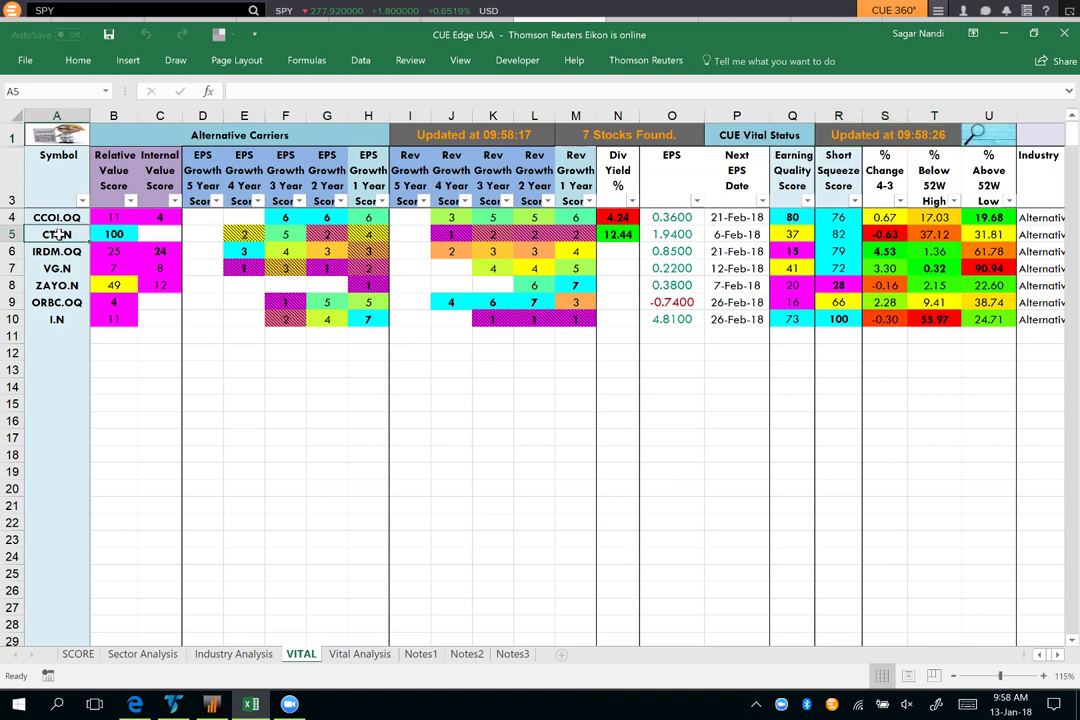
pyautogui.click(113, 234)
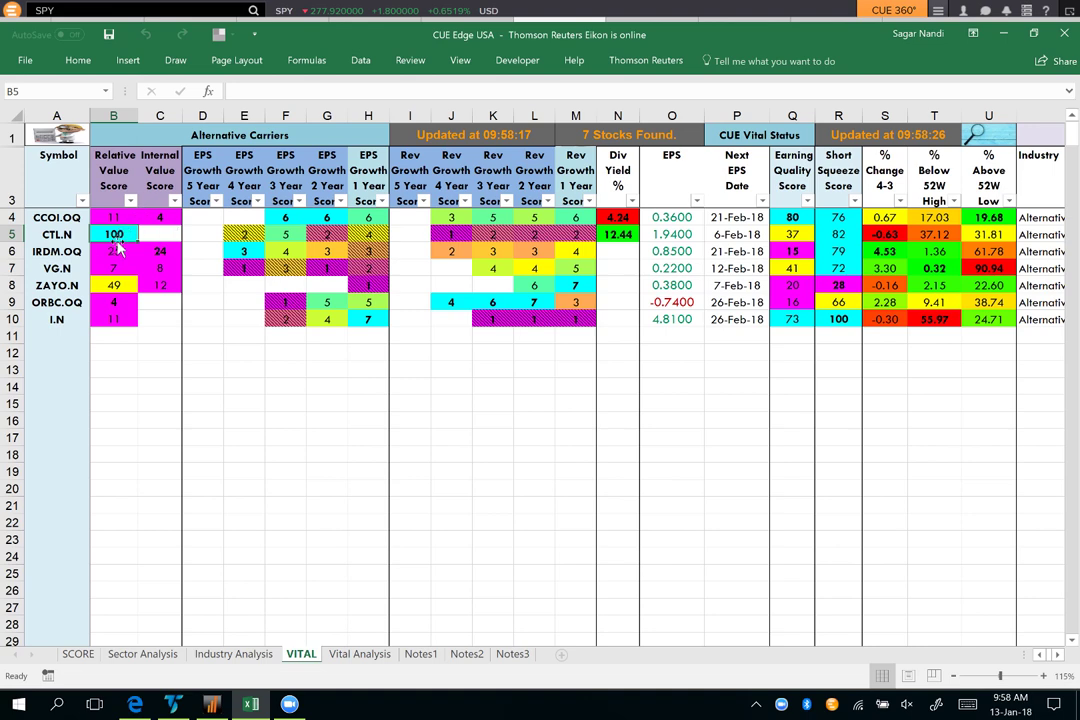
pyautogui.click(614, 233)
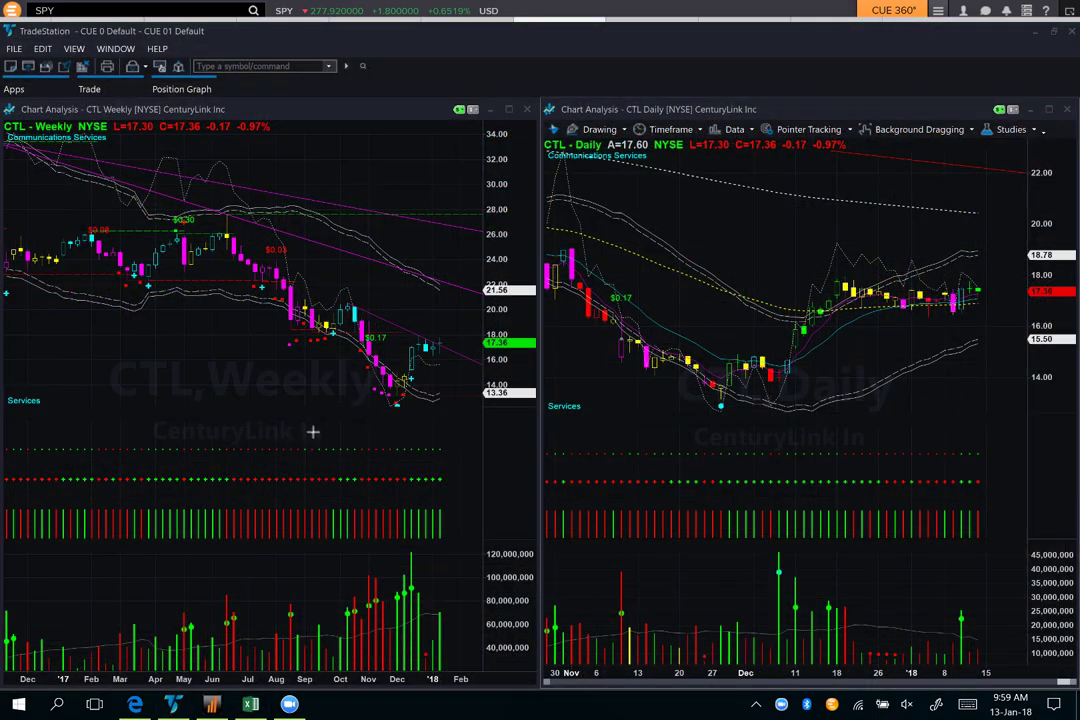
# Point arrows at CTL's late-November low on both the weekly and the daily chart in TradeStation
pyautogui.moveTo(313, 432); pyautogui.dragTo(393, 408)
pyautogui.moveTo(631, 446); pyautogui.dragTo(713, 410)
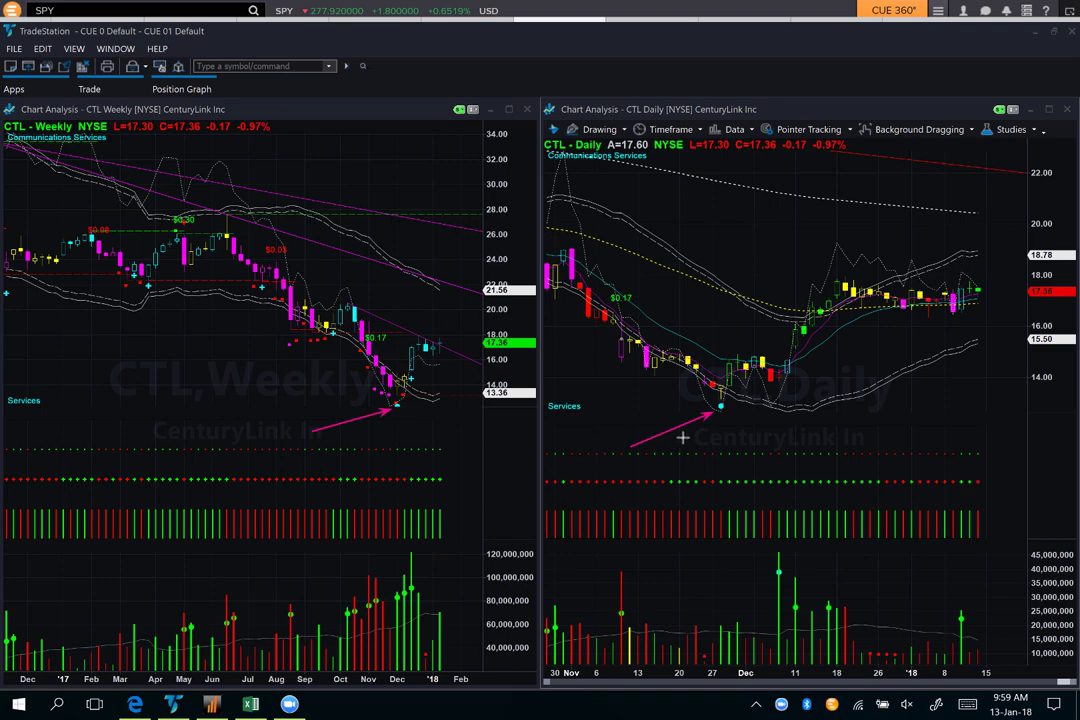
pyautogui.click(813, 452)
pyautogui.click(724, 405)
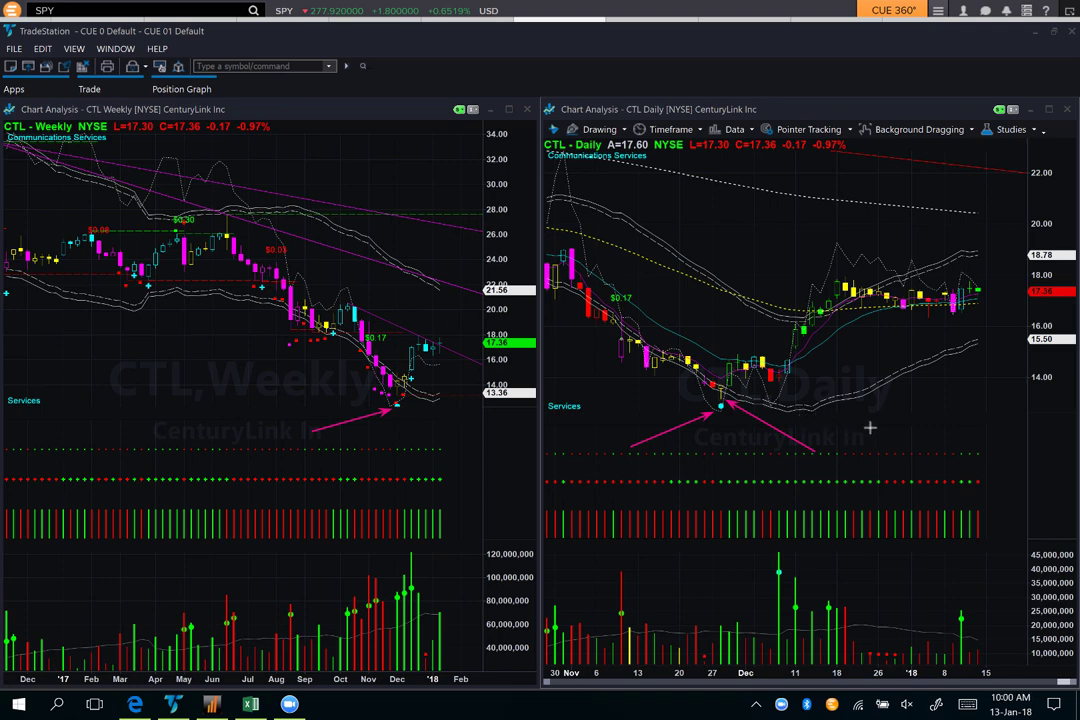
# Mark CTL's early-December daily pullback and bounce bar with arrows, and draw an upward arrow along the rally that follows
pyautogui.moveTo(868, 426); pyautogui.dragTo(797, 377)
pyautogui.moveTo(781, 386); pyautogui.dragTo(774, 400)
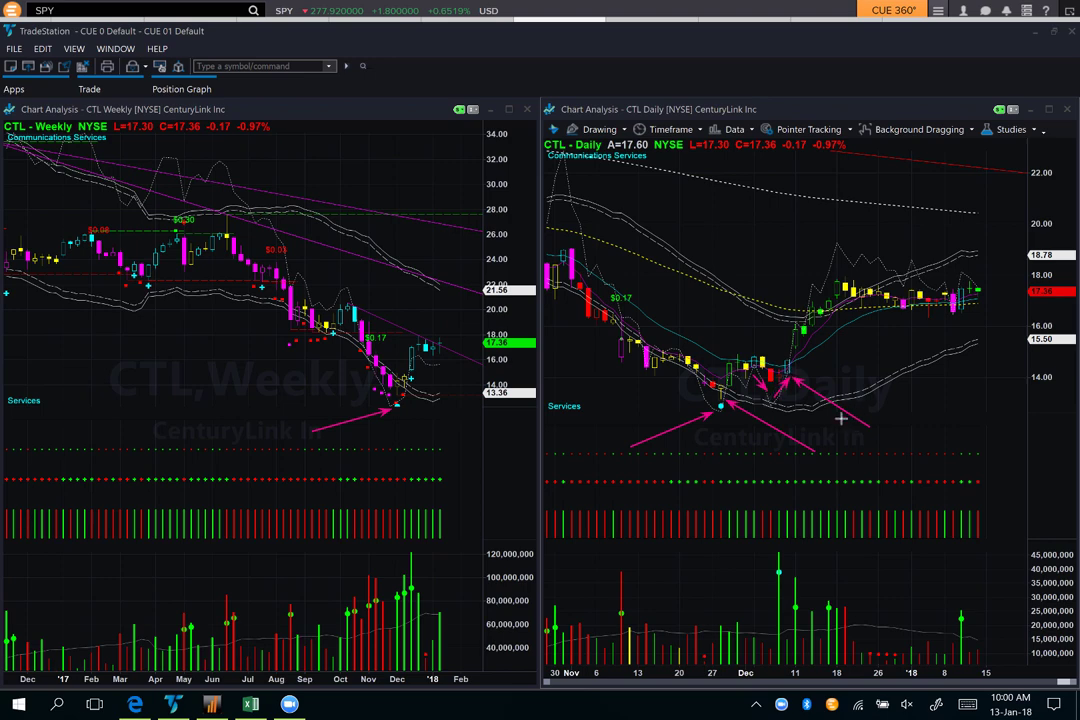
pyautogui.moveTo(899, 398); pyautogui.dragTo(797, 366)
pyautogui.moveTo(782, 343); pyautogui.dragTo(798, 304)
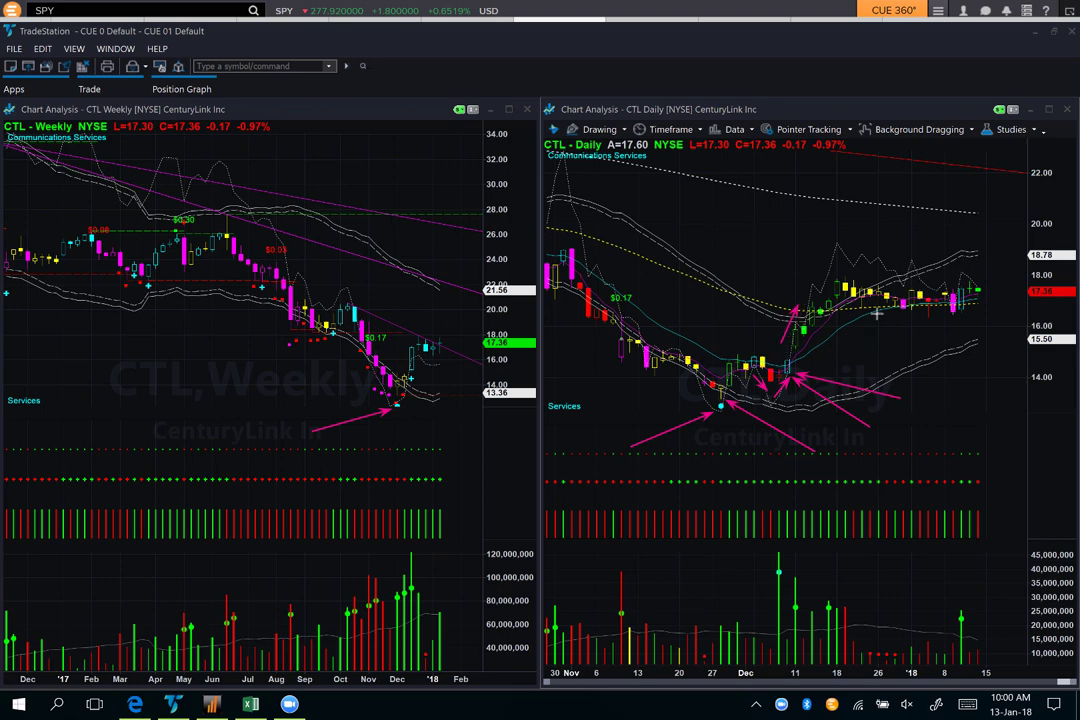
# Trace CTL's sideways daily range since mid-December with near-horizontal arrows, and point arrows at the latest weekly and daily bars
pyautogui.moveTo(818, 297); pyautogui.dragTo(976, 288)
pyautogui.moveTo(494, 313); pyautogui.dragTo(444, 337)
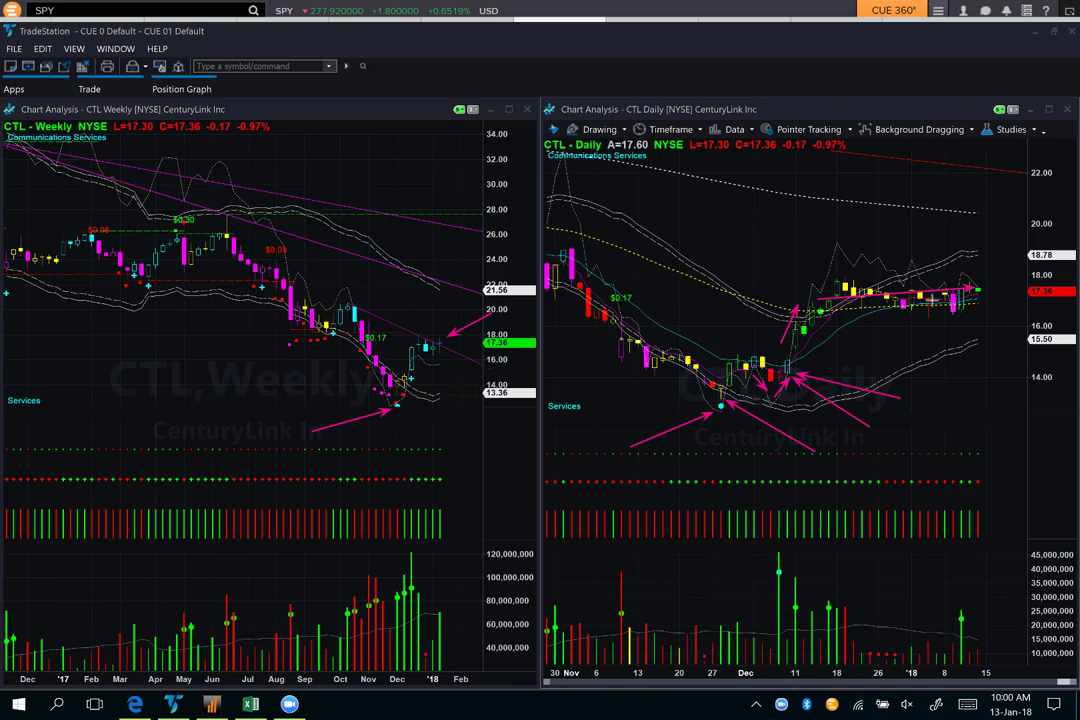
pyautogui.moveTo(896, 321); pyautogui.dragTo(978, 321)
pyautogui.moveTo(1004, 264); pyautogui.dragTo(987, 287)
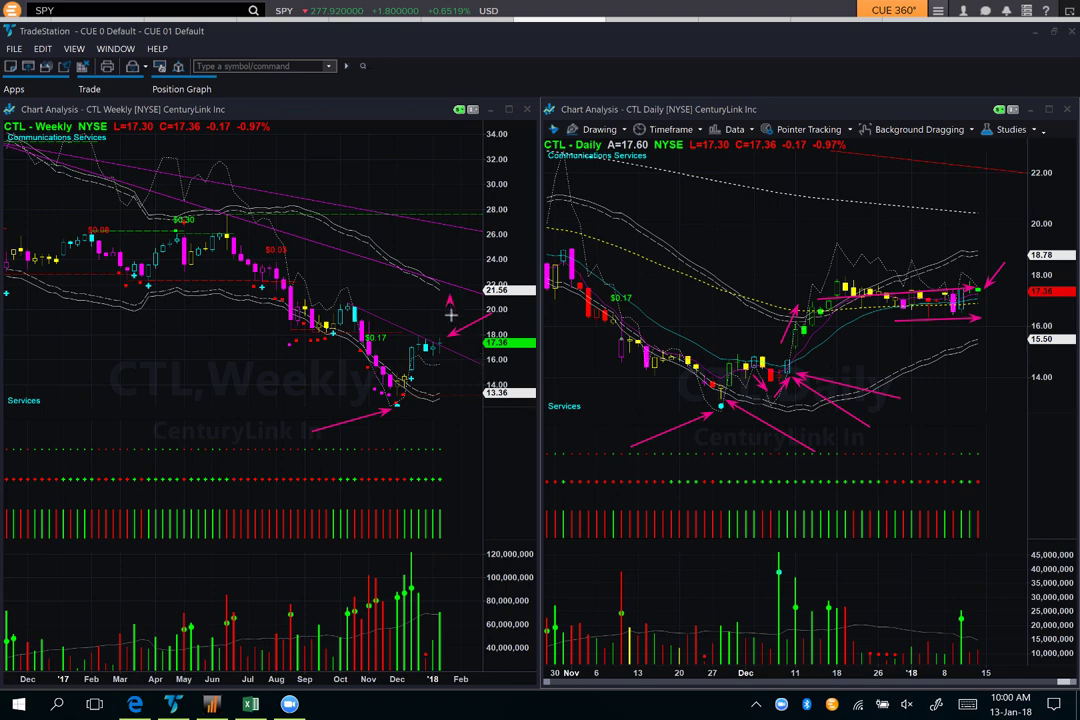
pyautogui.moveTo(451, 315); pyautogui.dragTo(444, 334)
# Outline the upper and lower edges of CTL's daily range with horizontal arrows and draw upward breakout arrows at its latest bars
pyautogui.moveTo(845, 285); pyautogui.dragTo(990, 286)
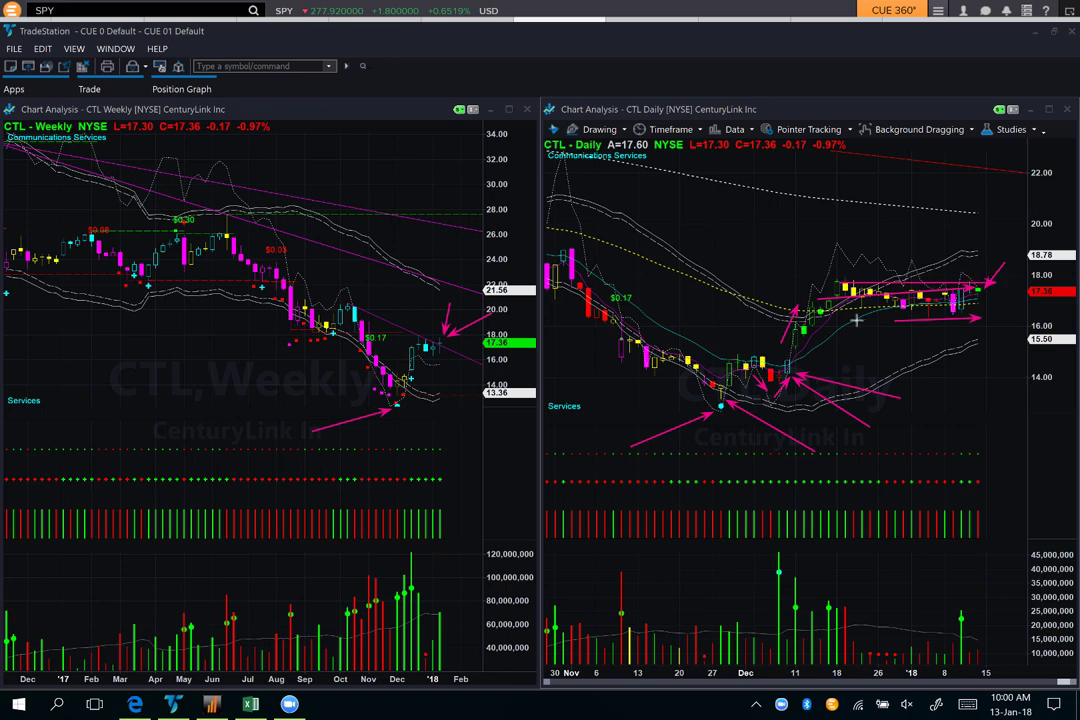
pyautogui.moveTo(857, 319)
pyautogui.mouseDown()
pyautogui.moveTo(1005, 318)
pyautogui.moveTo(996, 253)
pyautogui.moveTo(1000, 272)
pyautogui.moveTo(1016, 262)
pyautogui.mouseUp()
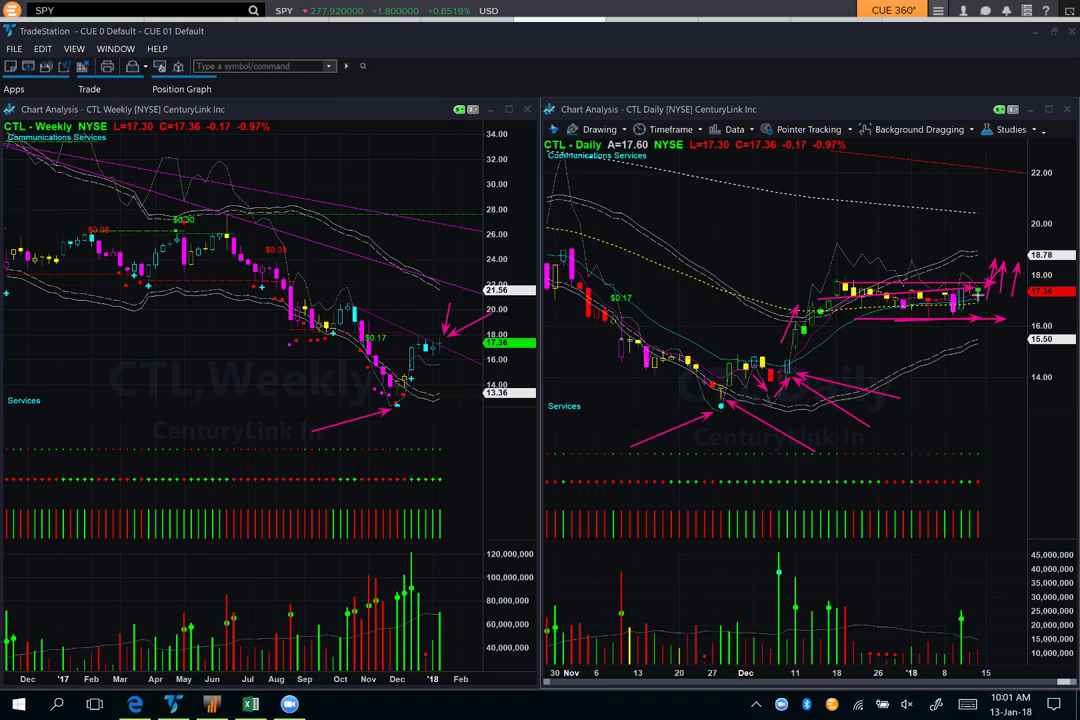
pyautogui.moveTo(943, 325); pyautogui.dragTo(1030, 325)
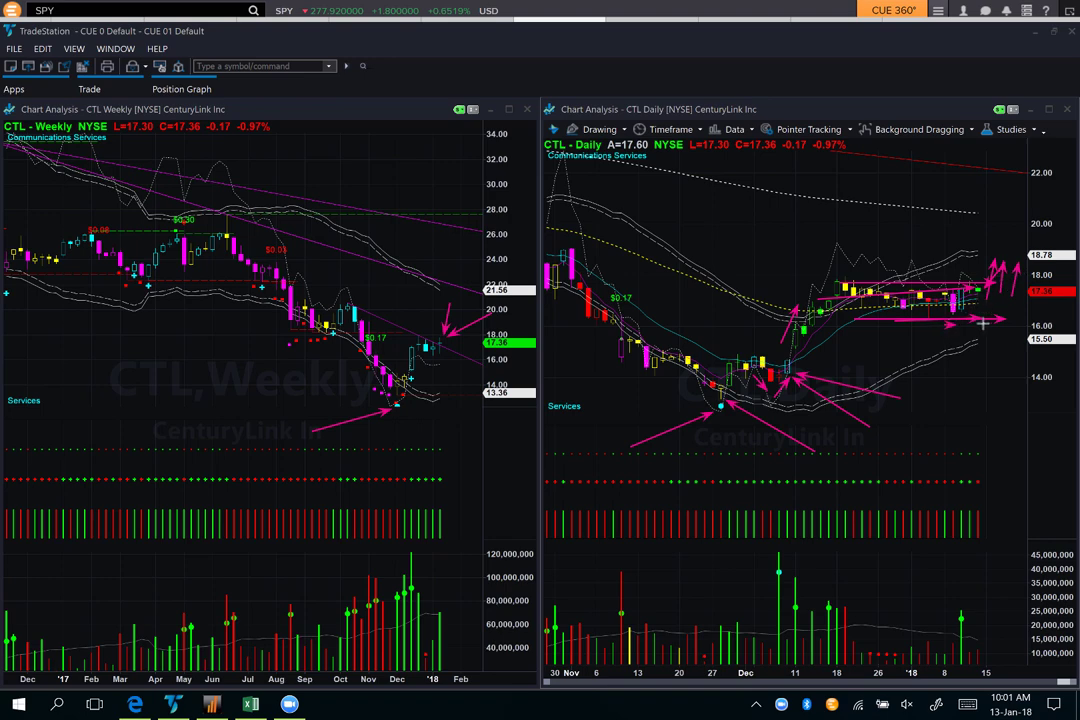
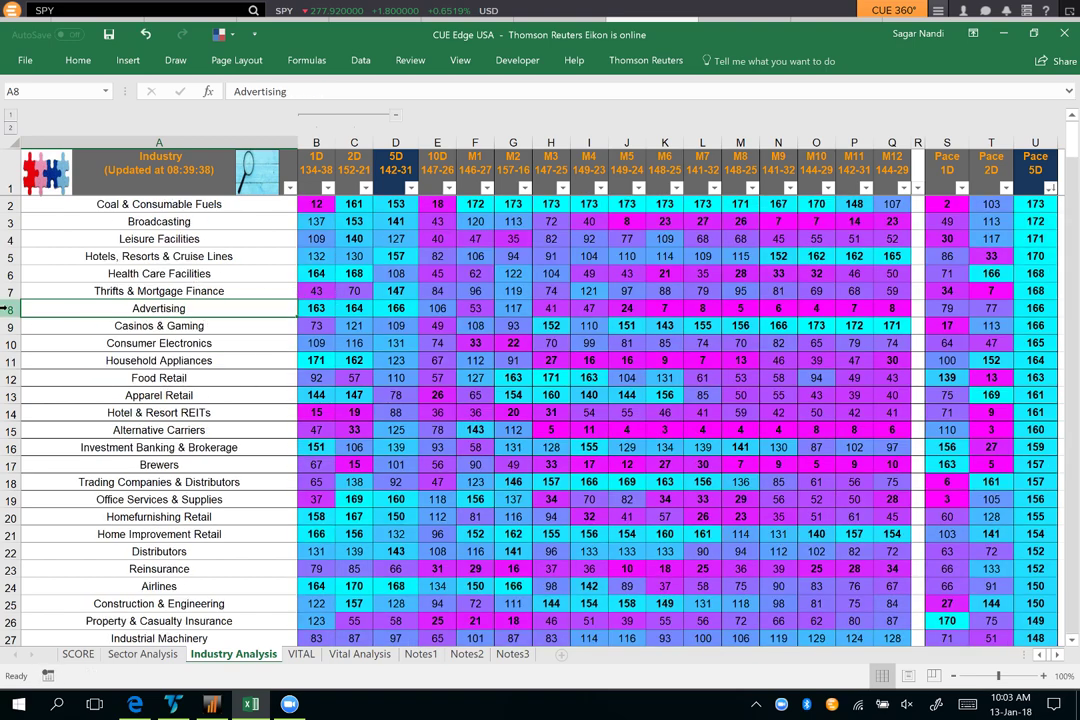
# Examine the Advertising industry's M3 to M12, 5D to M2, Pace 5D, and 1D and 2D scores in the Industry Analysis sheet
pyautogui.click(10, 309)
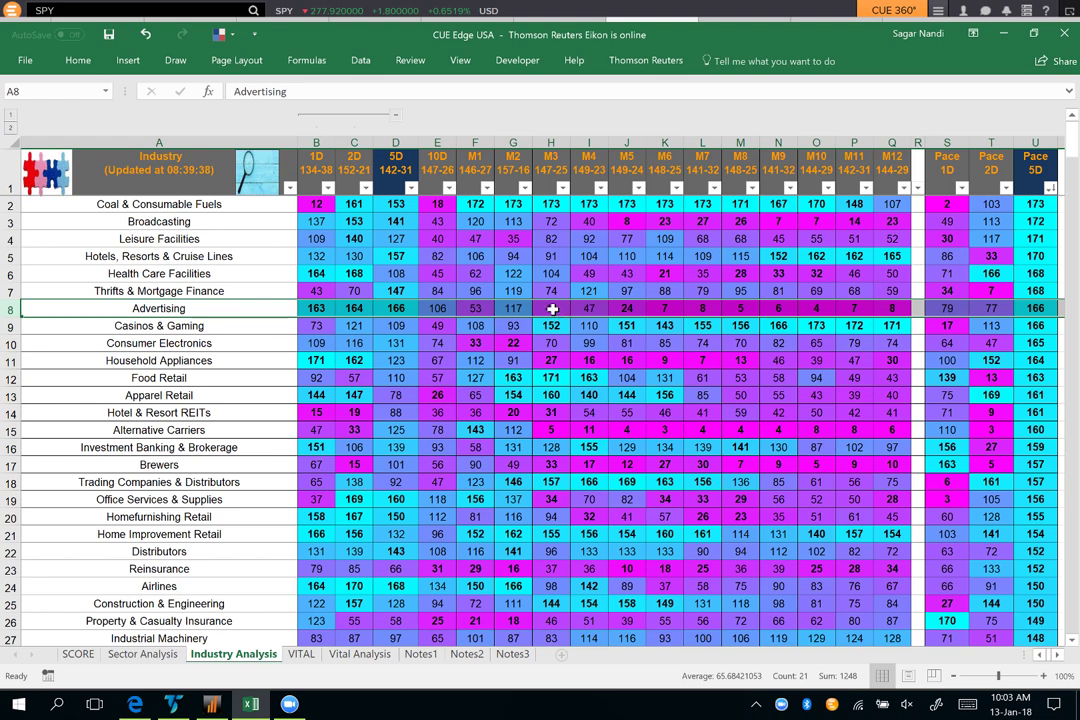
pyautogui.moveTo(545, 309); pyautogui.dragTo(892, 313)
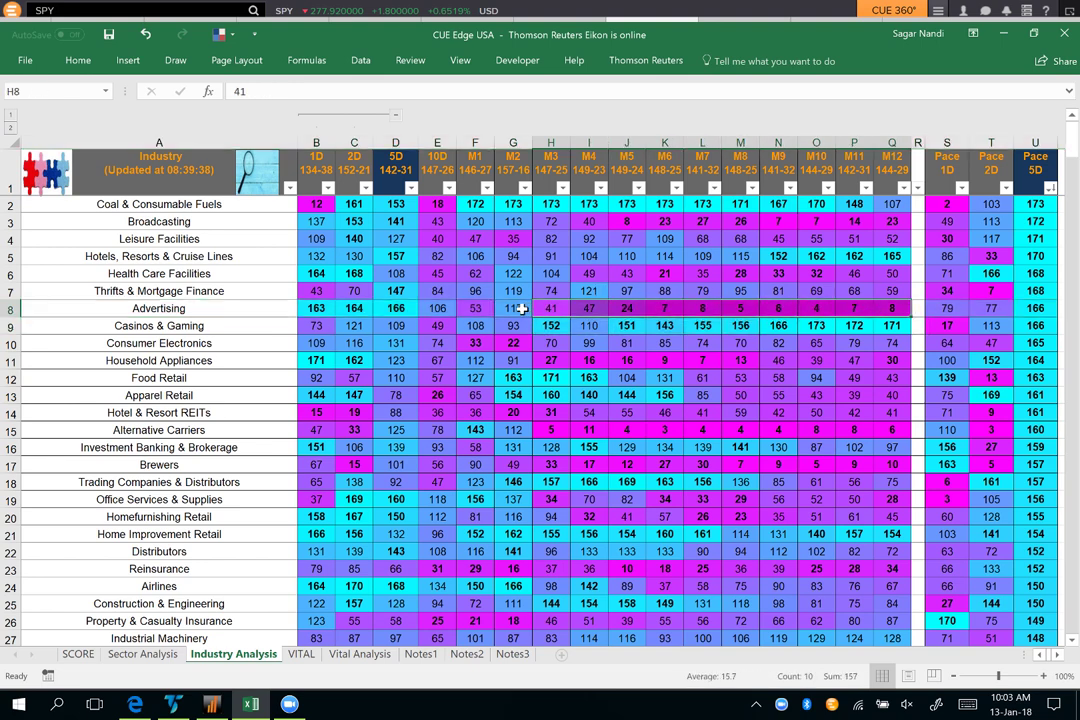
pyautogui.moveTo(521, 308); pyautogui.dragTo(400, 308)
pyautogui.click(396, 308)
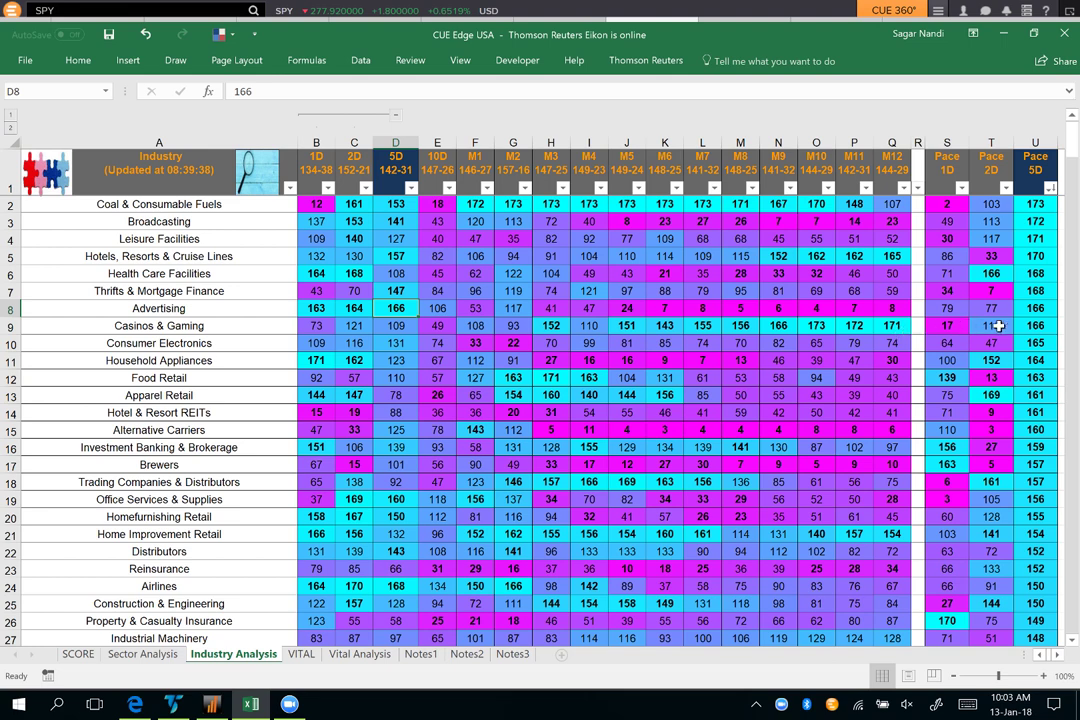
pyautogui.click(1034, 308)
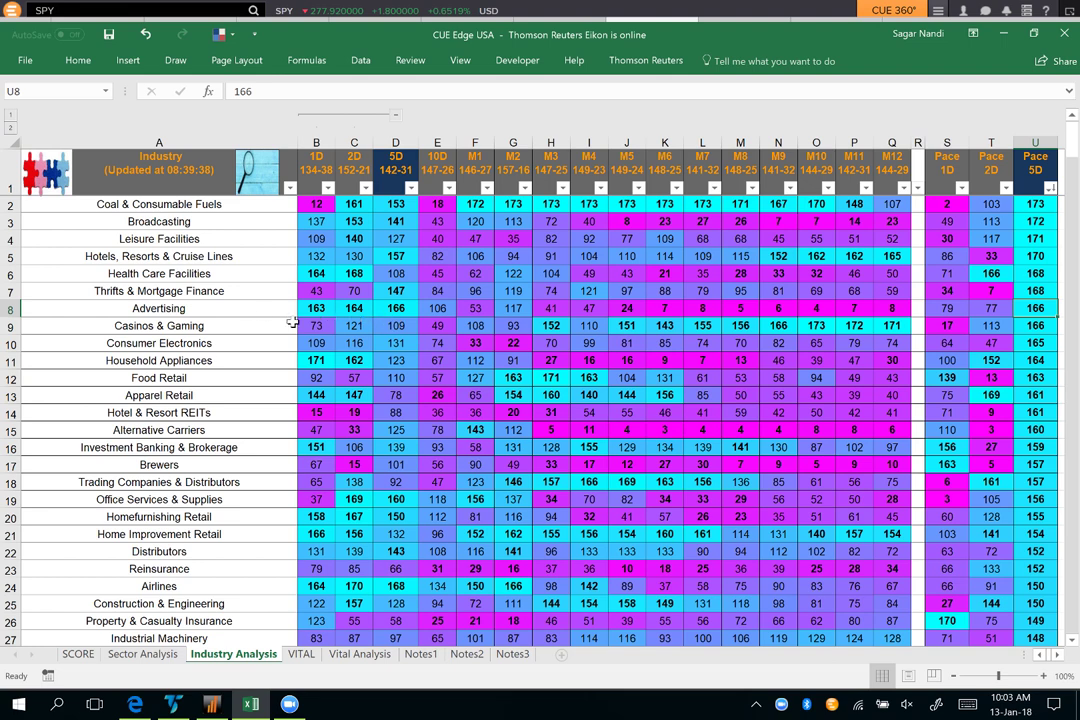
pyautogui.moveTo(355, 311); pyautogui.dragTo(313, 309)
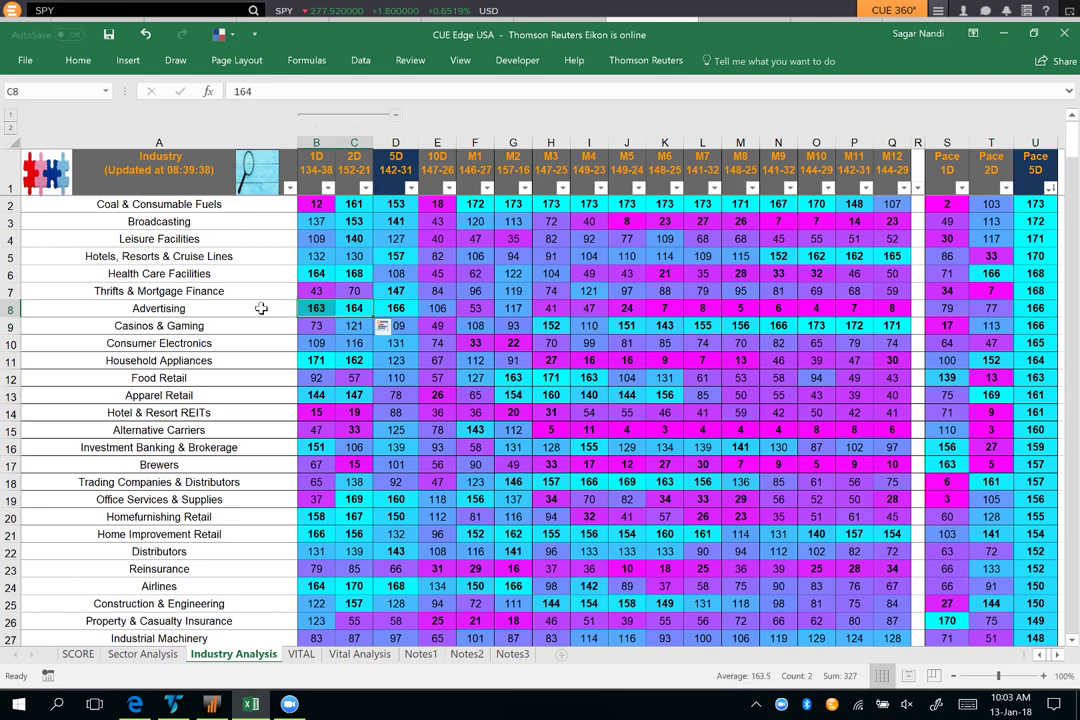
# Load the Advertising industry's stocks into the VITAL sheet and refresh their vital status data
pyautogui.click(236, 308)
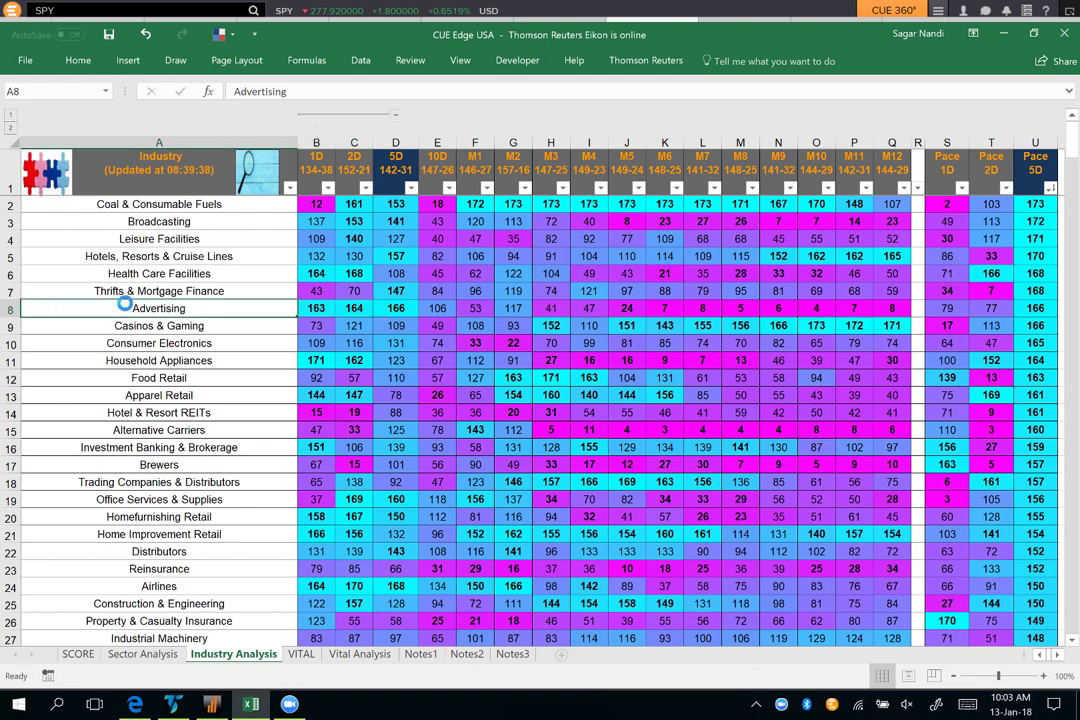
pyautogui.click(301, 653)
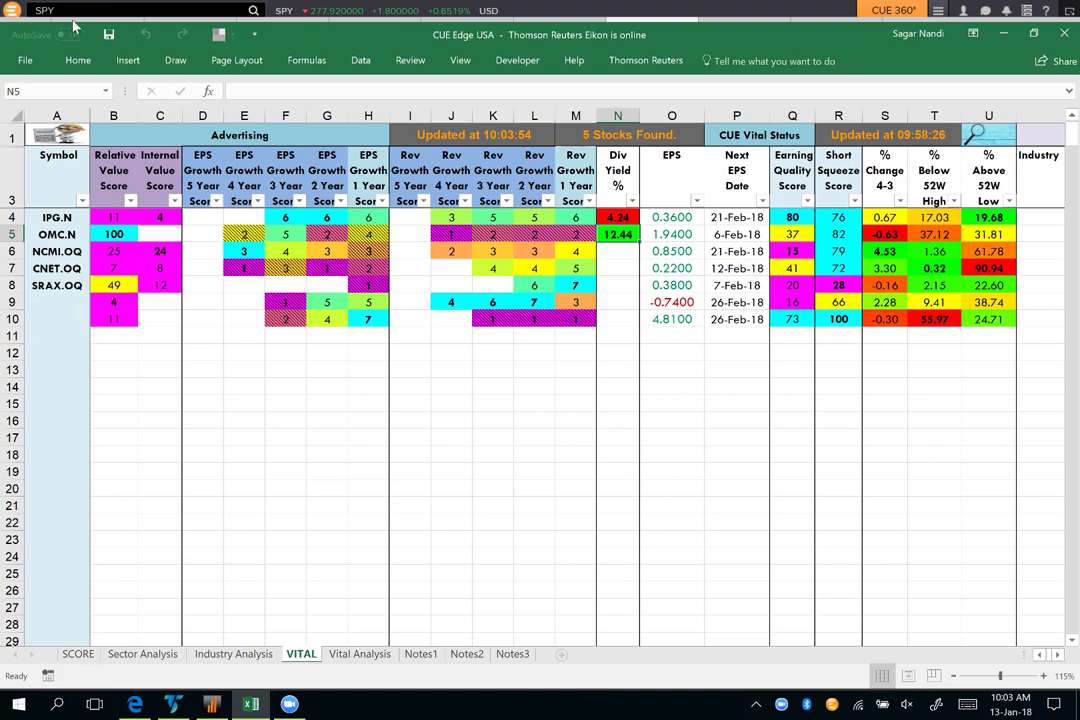
pyautogui.click(44, 138)
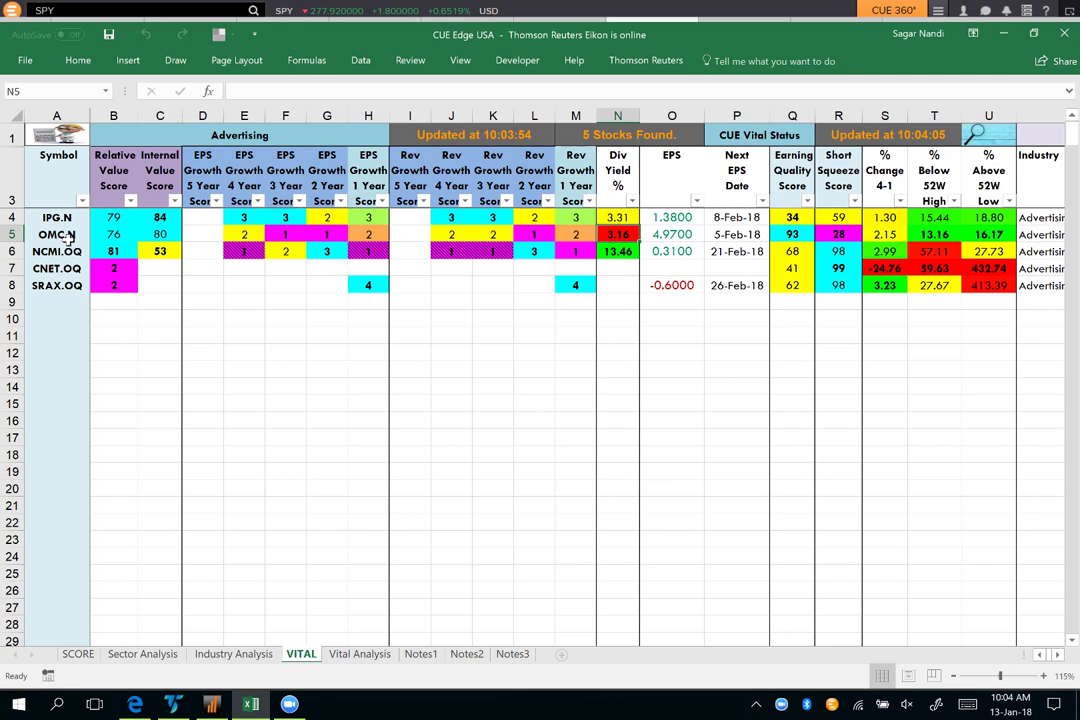
# Compare the relative and internal value scores of IPG.N and OMC.N, and select the IPG.N symbol
pyautogui.moveTo(108, 218); pyautogui.dragTo(150, 234)
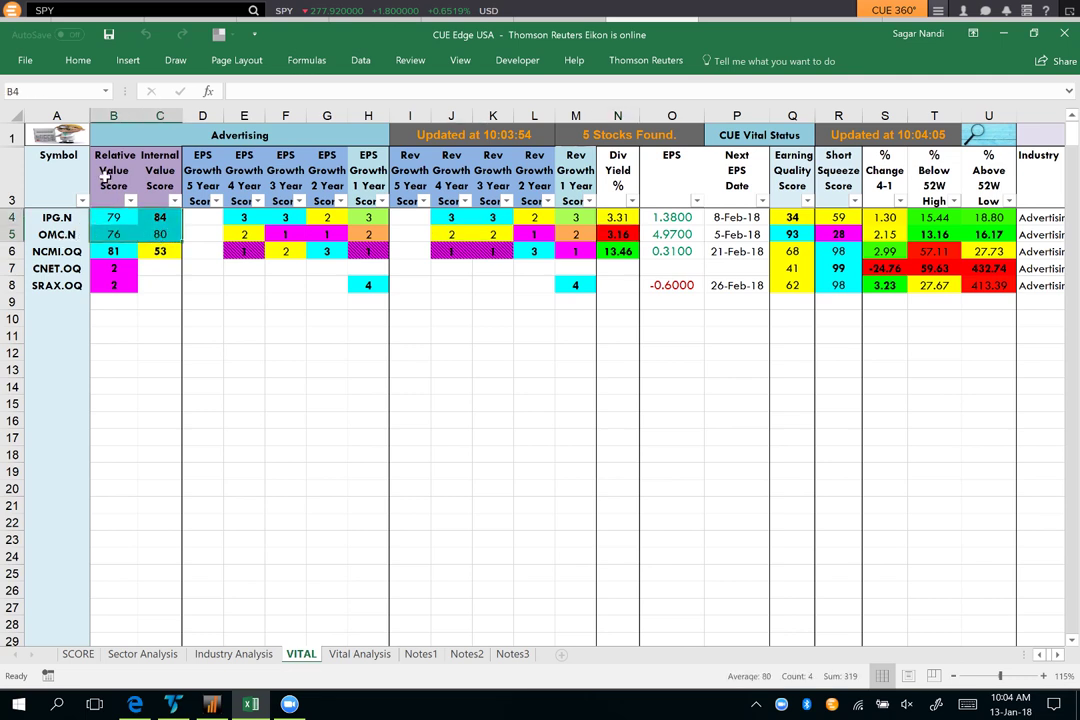
pyautogui.moveTo(104, 174); pyautogui.dragTo(143, 227)
pyautogui.click(57, 218)
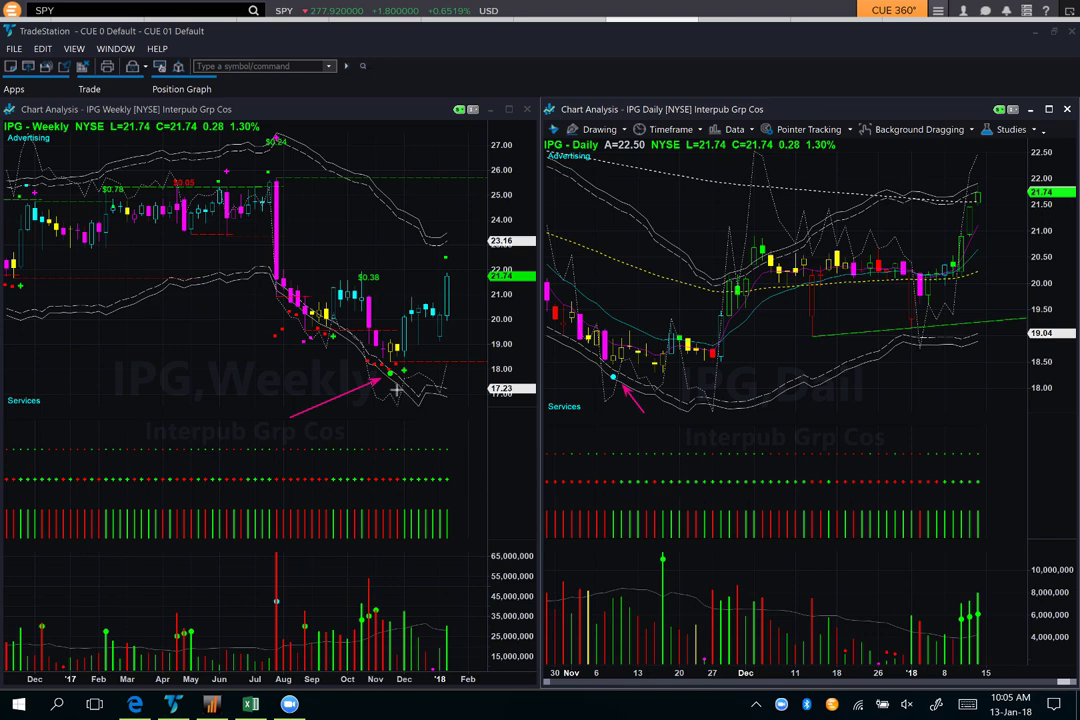
# Connect IPG's weekly November low to its volume bar with an arrow, and point arrows at the daily early- and mid-November lows
pyautogui.moveTo(390, 377)
pyautogui.mouseDown()
pyautogui.moveTo(410, 549)
pyautogui.moveTo(393, 578)
pyautogui.moveTo(390, 630)
pyautogui.mouseUp()
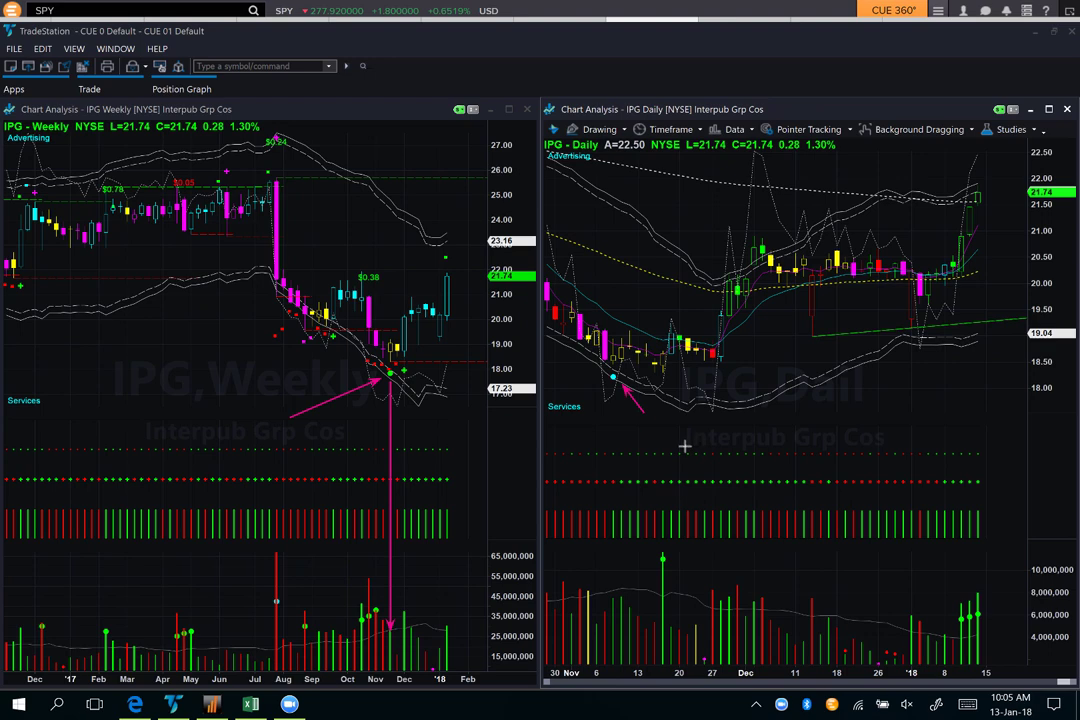
pyautogui.moveTo(693, 401); pyautogui.dragTo(619, 380)
pyautogui.moveTo(596, 301); pyautogui.dragTo(611, 336)
pyautogui.moveTo(741, 419); pyautogui.dragTo(676, 358)
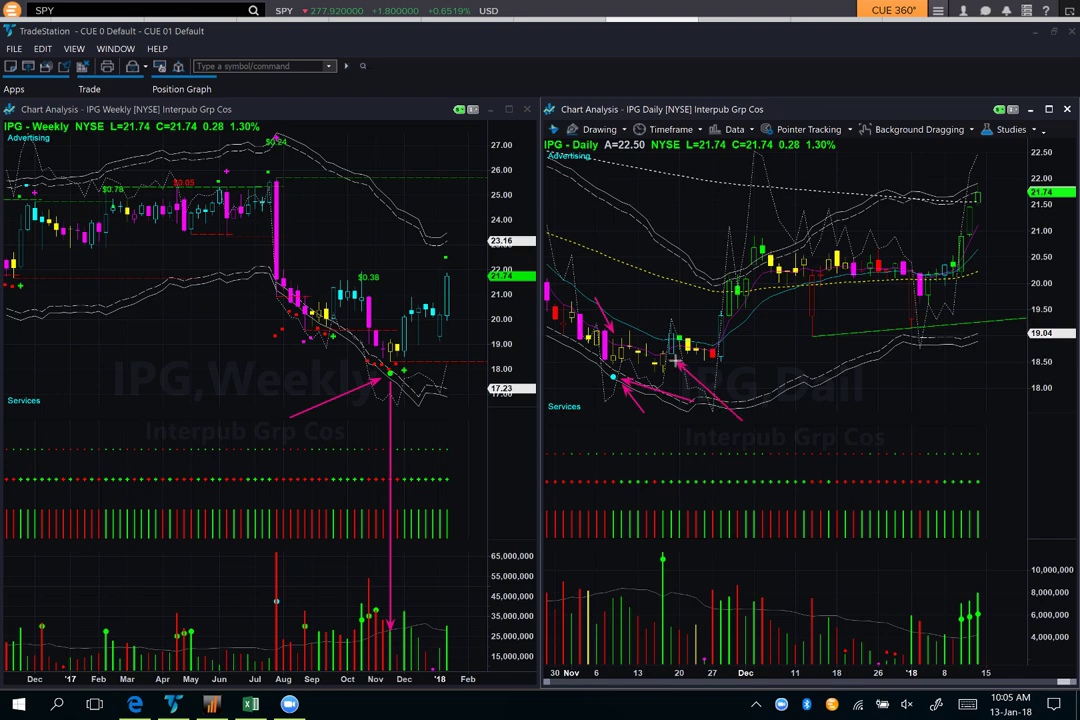
# Mark IPG's late-November daily launch bar with arrows and trace the rally, sideways range and January breakout that follow
pyautogui.moveTo(854, 418); pyautogui.dragTo(733, 360)
pyautogui.moveTo(717, 331)
pyautogui.mouseDown()
pyautogui.moveTo(726, 297)
pyautogui.moveTo(772, 259)
pyautogui.moveTo(965, 257)
pyautogui.moveTo(993, 188)
pyautogui.mouseUp()
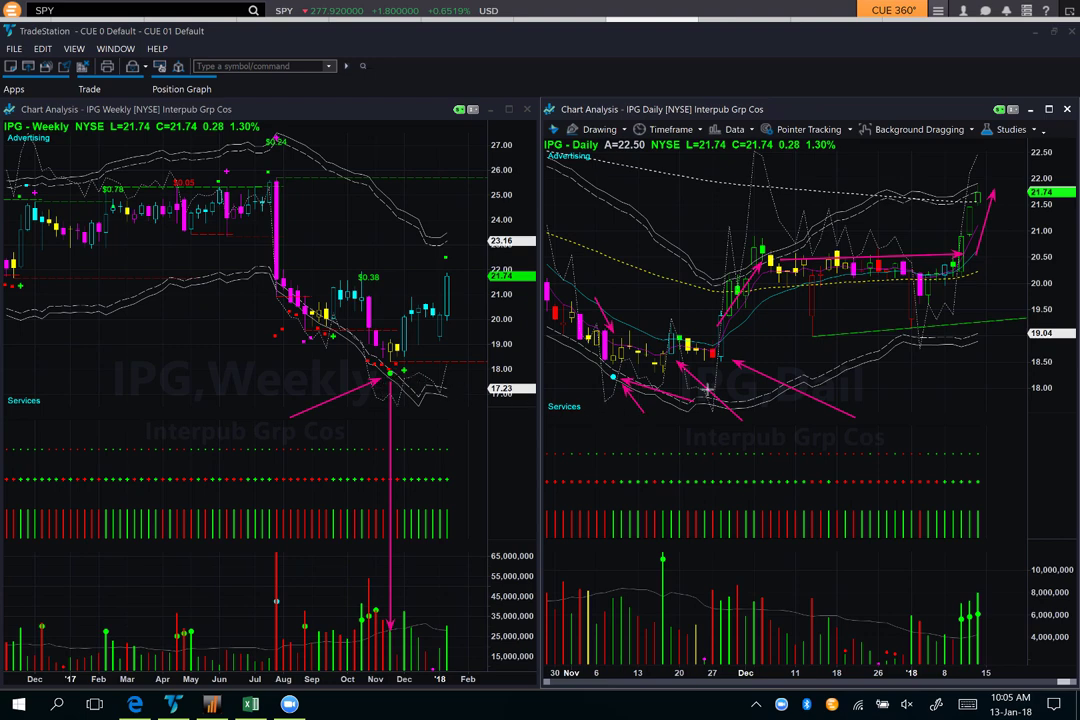
pyautogui.moveTo(808, 370); pyautogui.dragTo(722, 348)
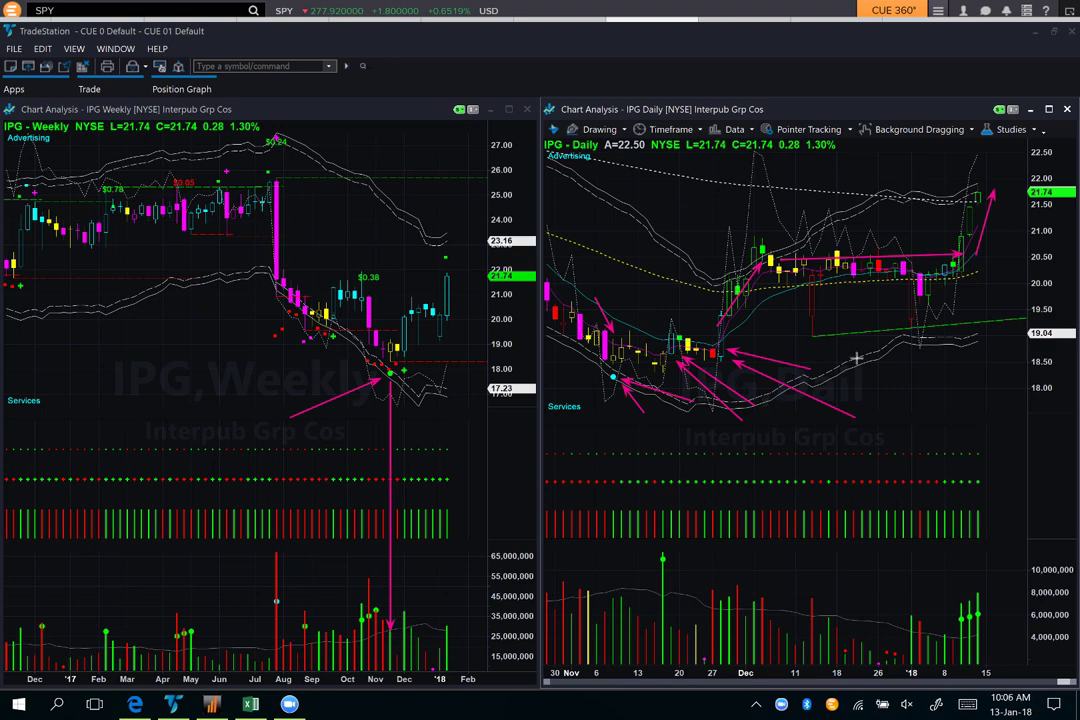
# Load OMC in the weekly and daily charts and point an arrow at its weekly November low
pyautogui.write('OMC')
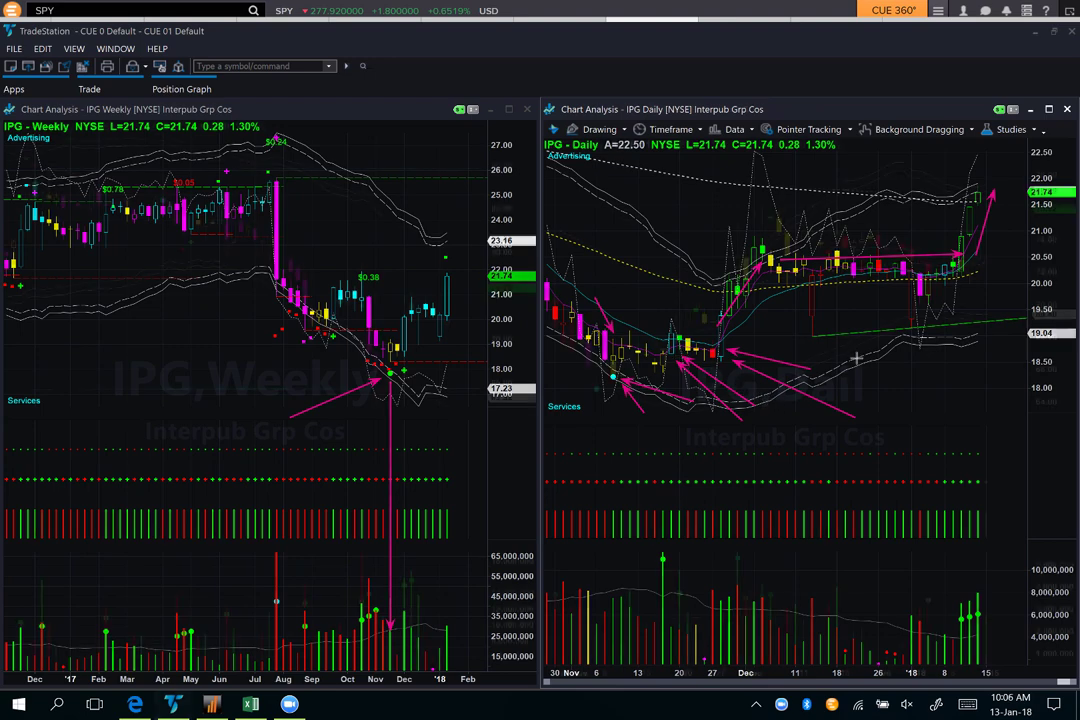
pyautogui.press('Return')
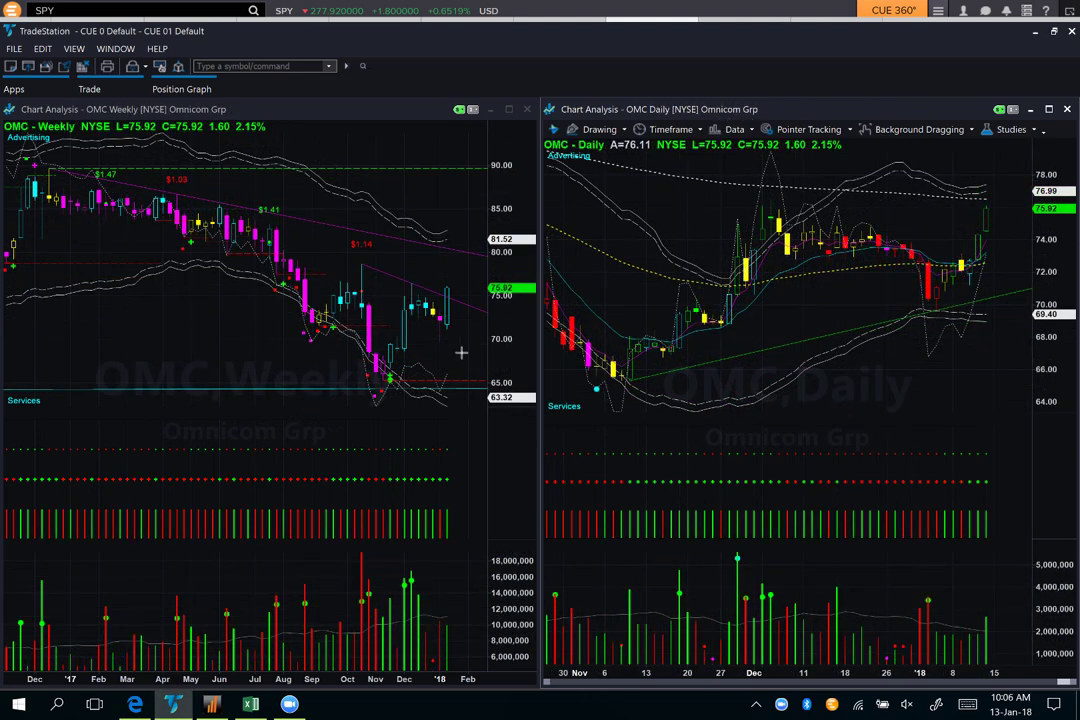
pyautogui.moveTo(291, 421)
pyautogui.mouseDown()
pyautogui.moveTo(348, 408)
pyautogui.moveTo(388, 383)
pyautogui.mouseUp()
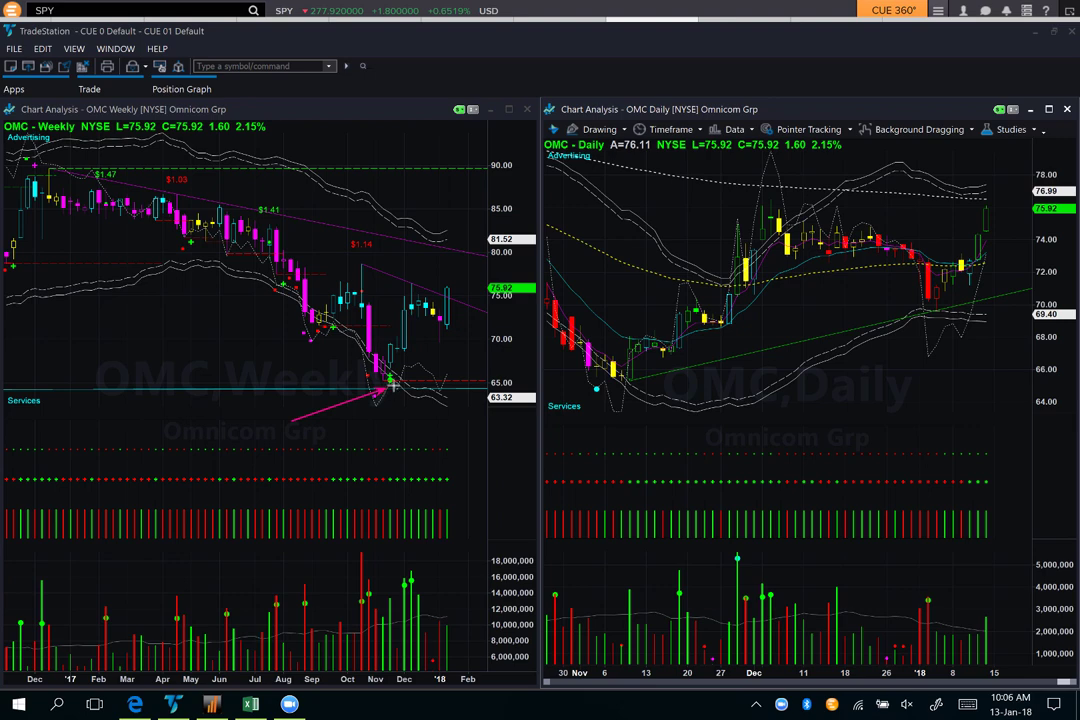
# Point arrows at OMC's early-November daily low from below and above, and at its mid-November pullback
pyautogui.moveTo(650, 410); pyautogui.dragTo(603, 397)
pyautogui.moveTo(606, 297); pyautogui.dragTo(598, 345)
pyautogui.moveTo(731, 399); pyautogui.dragTo(687, 348)
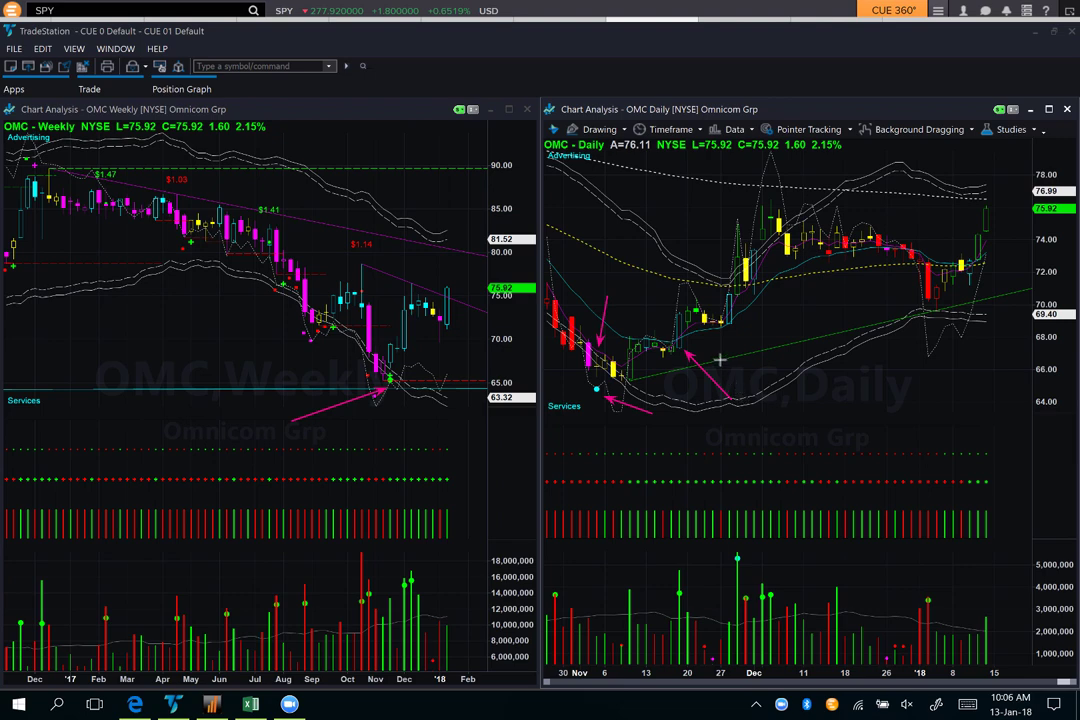
# Trace OMC's daily rally, sideways range, dip and January breakout with arrows, connect its weekly November low to the volume bar, and clear the annotations
pyautogui.moveTo(676, 303)
pyautogui.mouseDown()
pyautogui.moveTo(737, 233)
pyautogui.moveTo(860, 231)
pyautogui.moveTo(925, 297)
pyautogui.moveTo(1007, 195)
pyautogui.moveTo(1004, 207)
pyautogui.mouseUp()
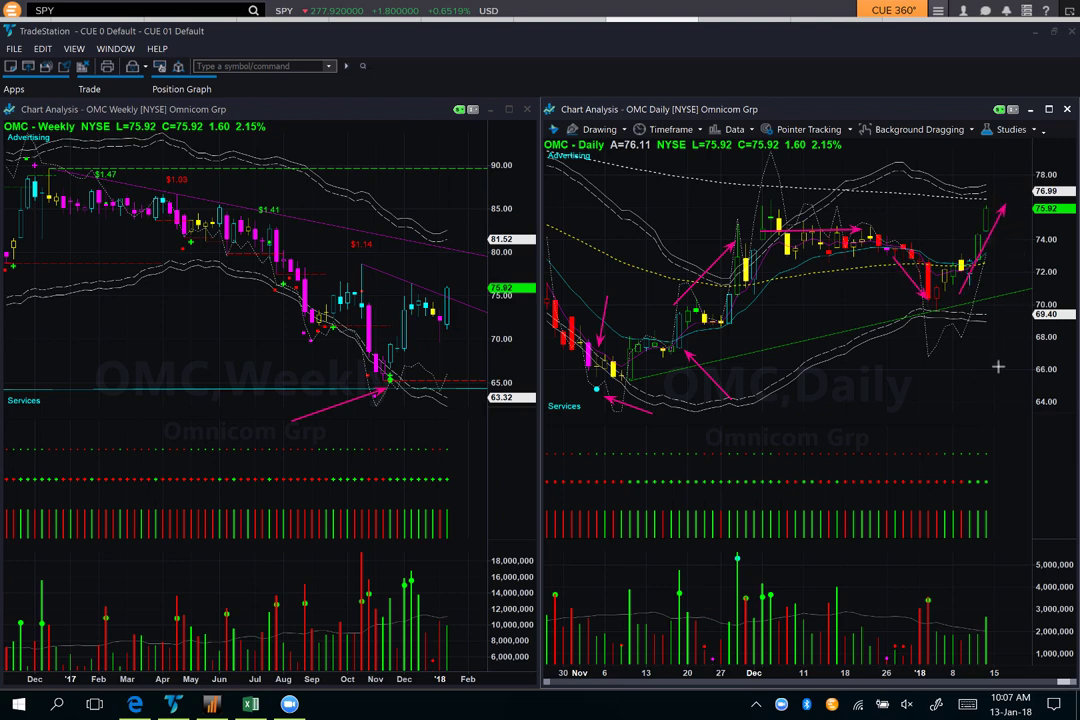
pyautogui.moveTo(386, 393); pyautogui.dragTo(384, 592)
pyautogui.moveTo(382, 591)
pyautogui.mouseDown()
pyautogui.moveTo(388, 646)
pyautogui.moveTo(388, 583)
pyautogui.mouseUp()
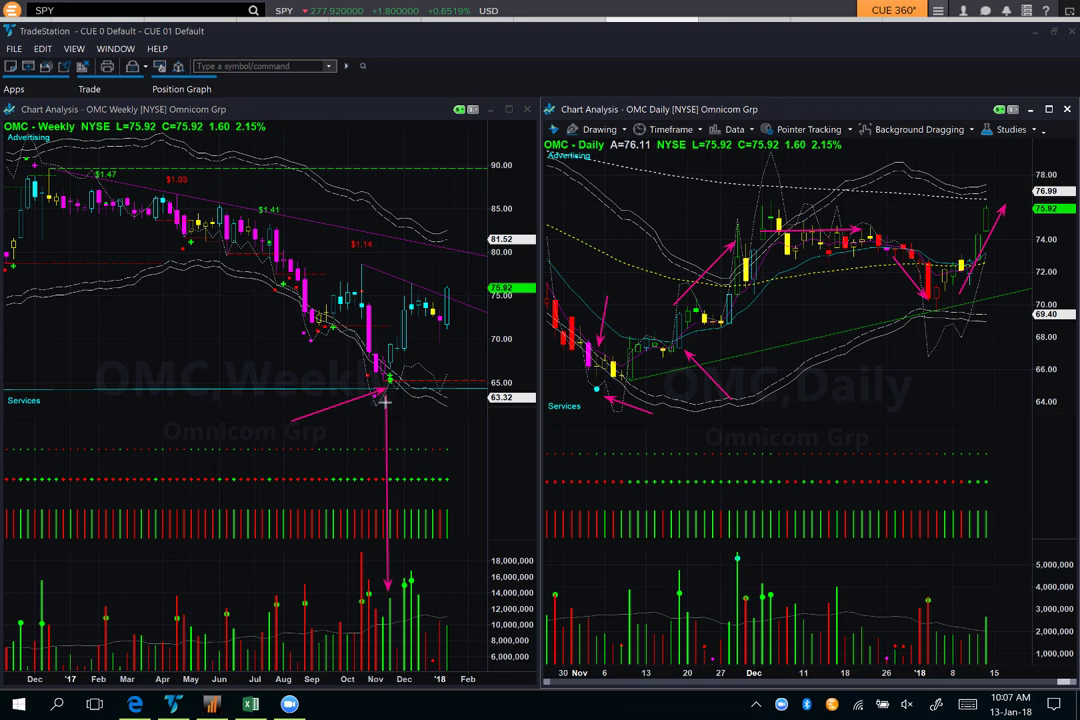
pyautogui.press('Escape')
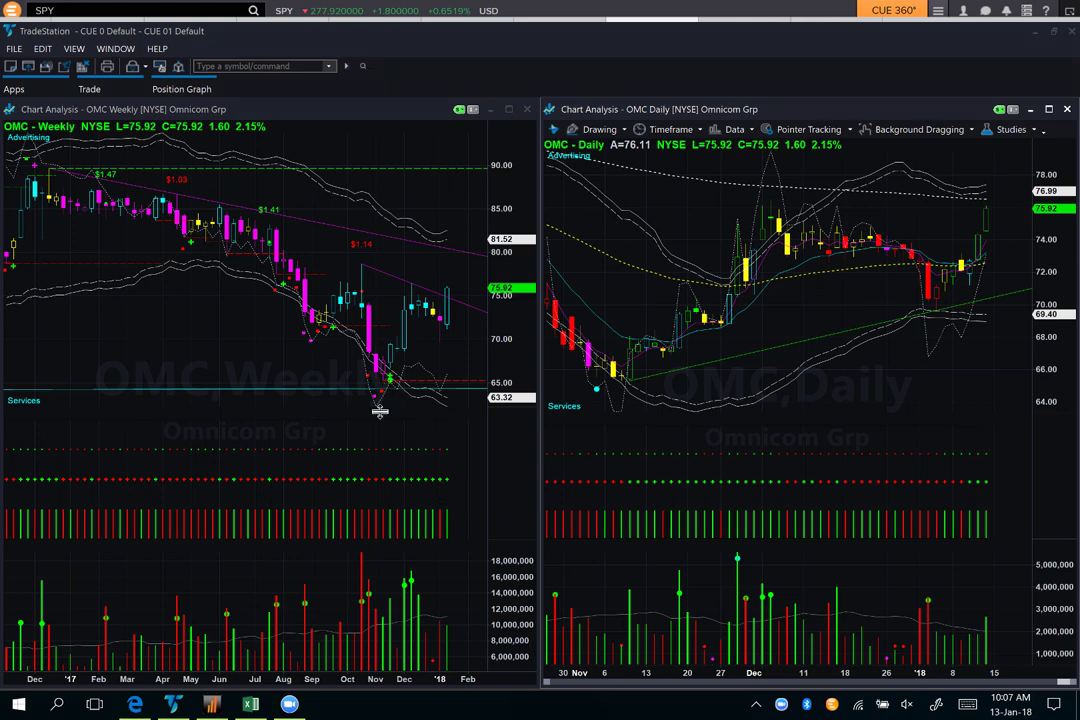
# Switch to the CUE Edge USA workbook in Excel and filter the Industry Analysis sheet's industries by "adve" to isolate Advertising
pyautogui.click(250, 704)
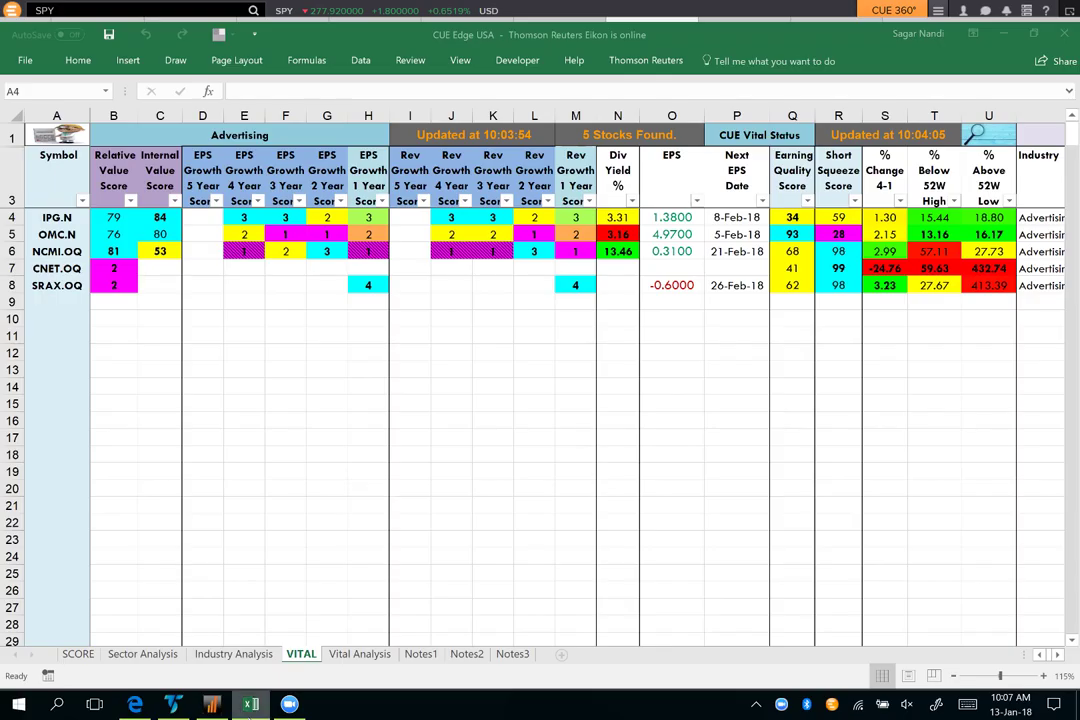
pyautogui.hotkey('ctrl', 'pageup')
pyautogui.click(289, 188)
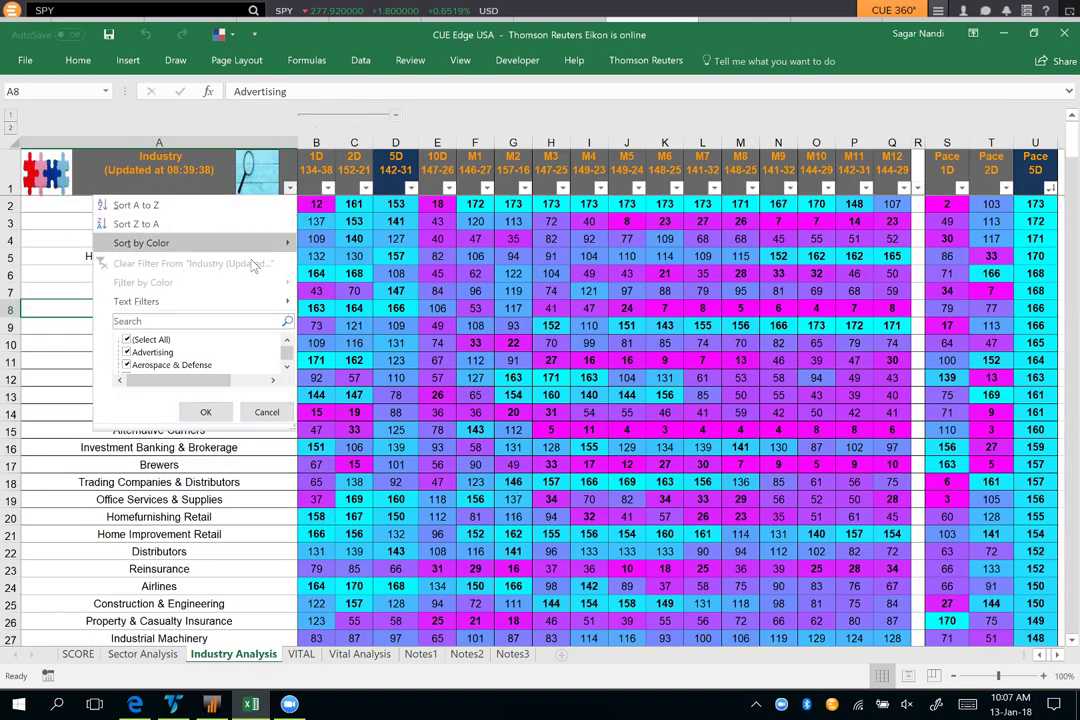
pyautogui.click(206, 320)
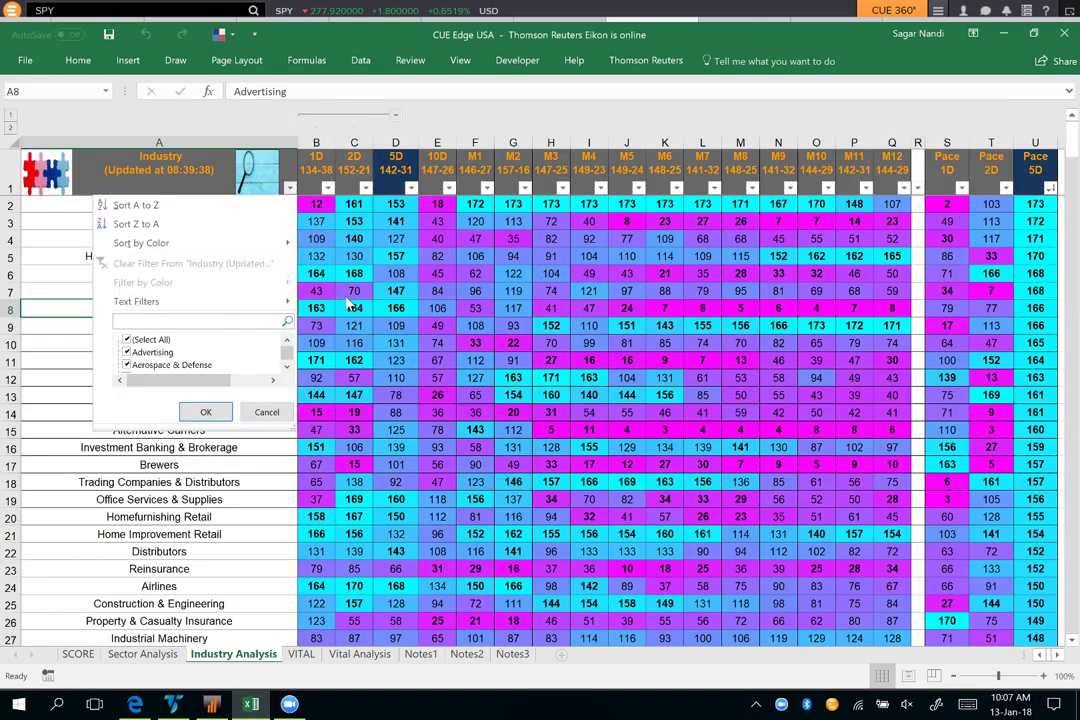
pyautogui.write('adve')
pyautogui.press('Return')
# Examine the M2 and M3 scores in the Advertising row together with their column headings
pyautogui.click(509, 210)
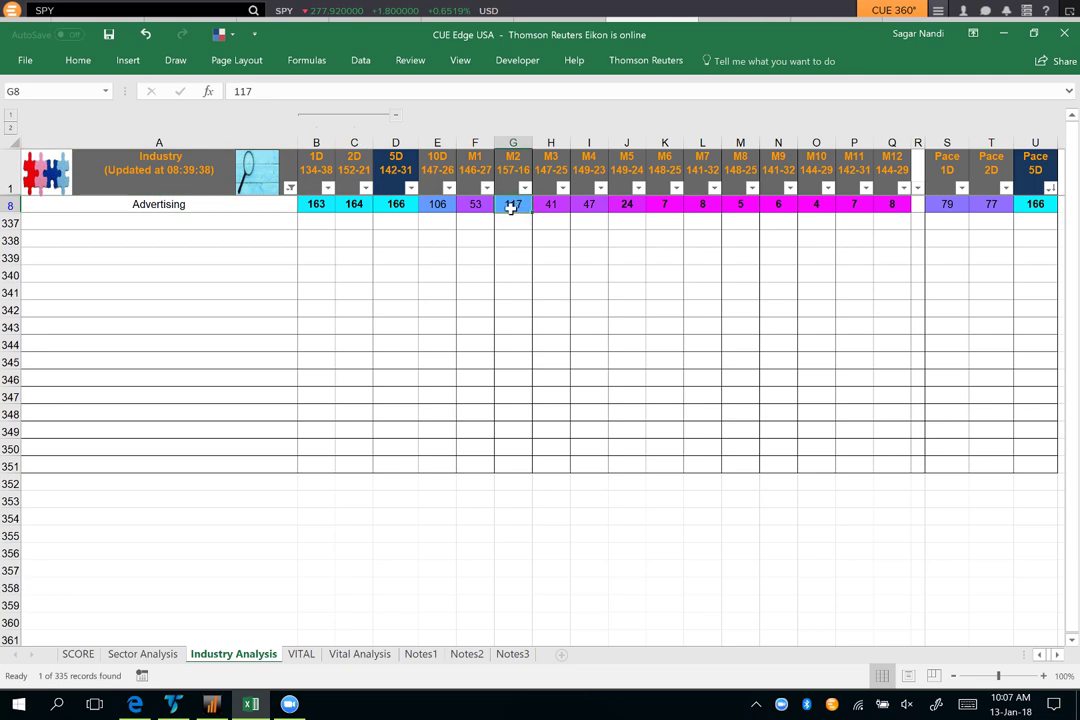
pyautogui.moveTo(548, 209); pyautogui.dragTo(528, 181)
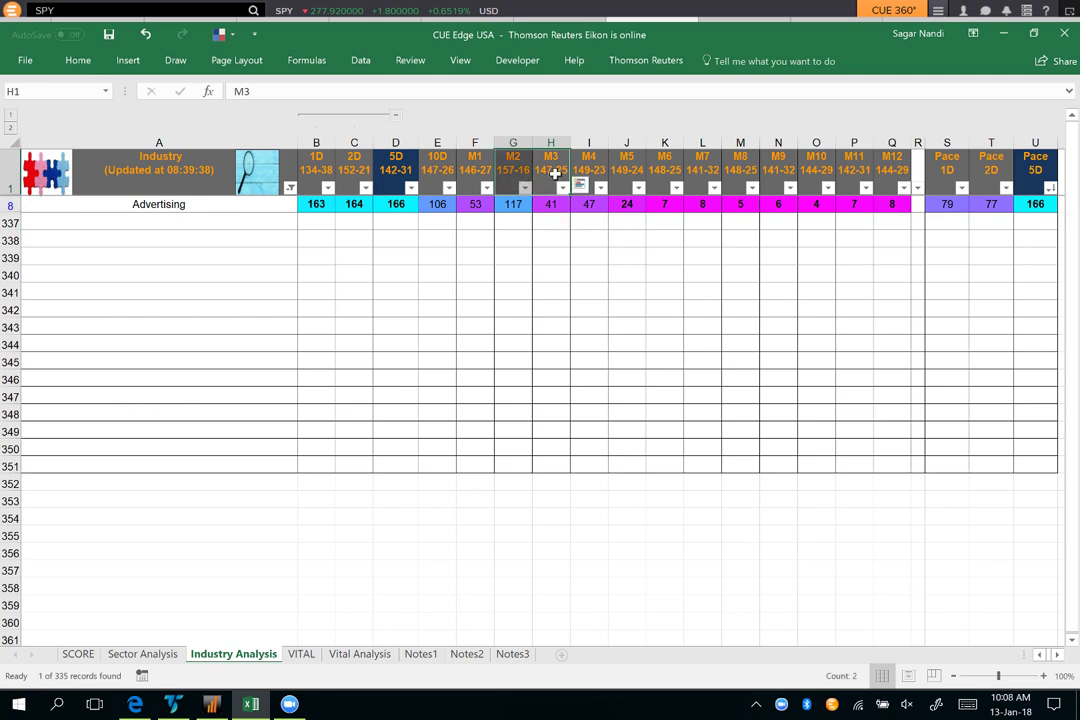
pyautogui.click(555, 204)
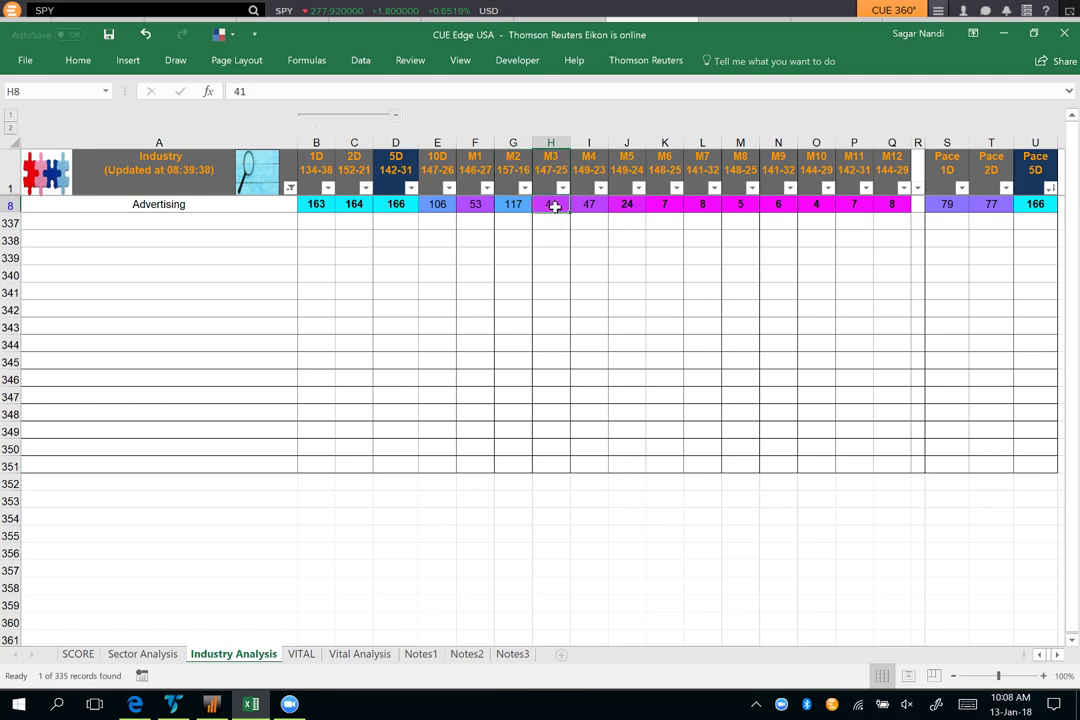
pyautogui.moveTo(555, 204); pyautogui.dragTo(513, 212)
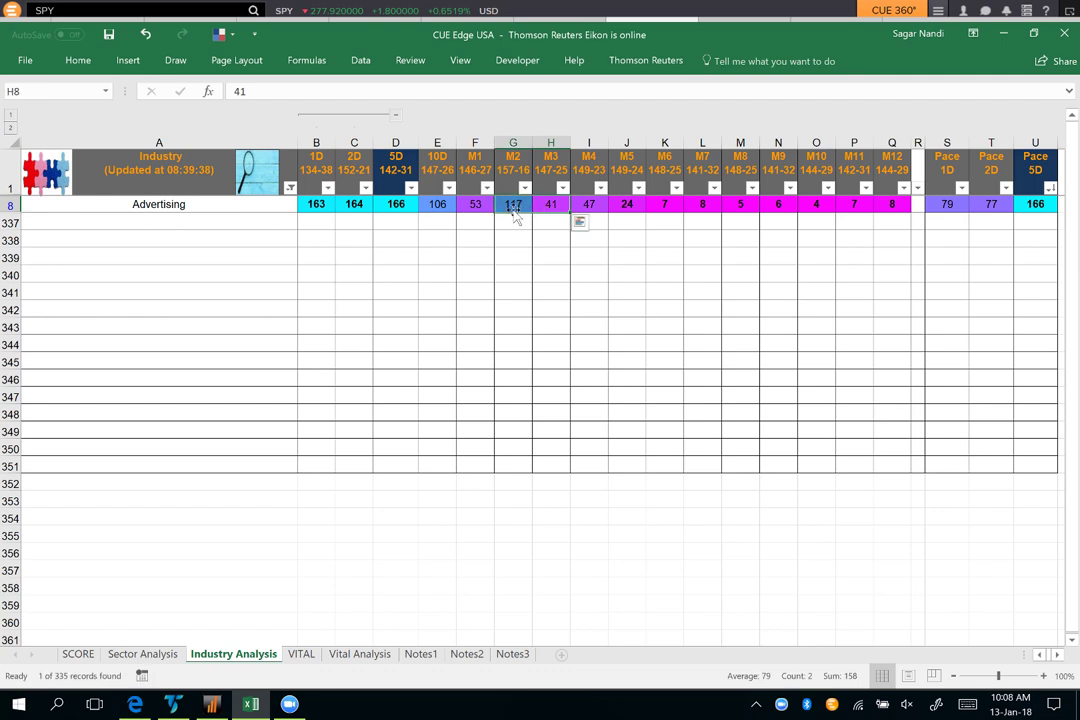
pyautogui.click(515, 208)
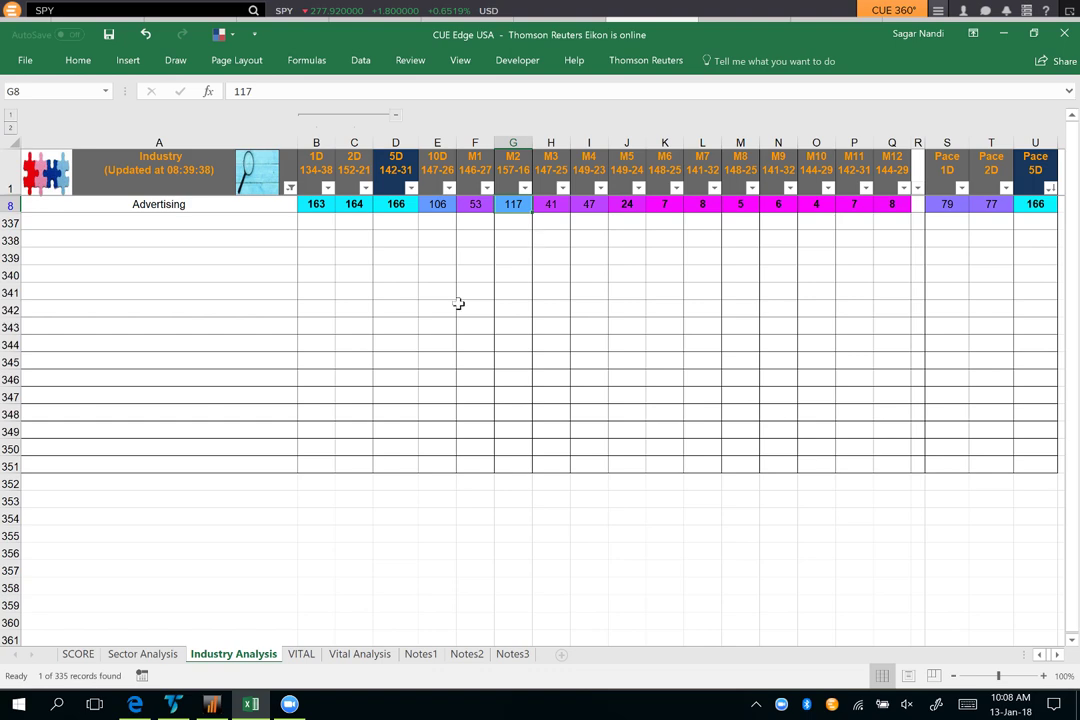
# Switch to the Edge browser and view the 11th Nov Market Roundup snapshot of industries with the biggest rank gain
pyautogui.click(135, 704)
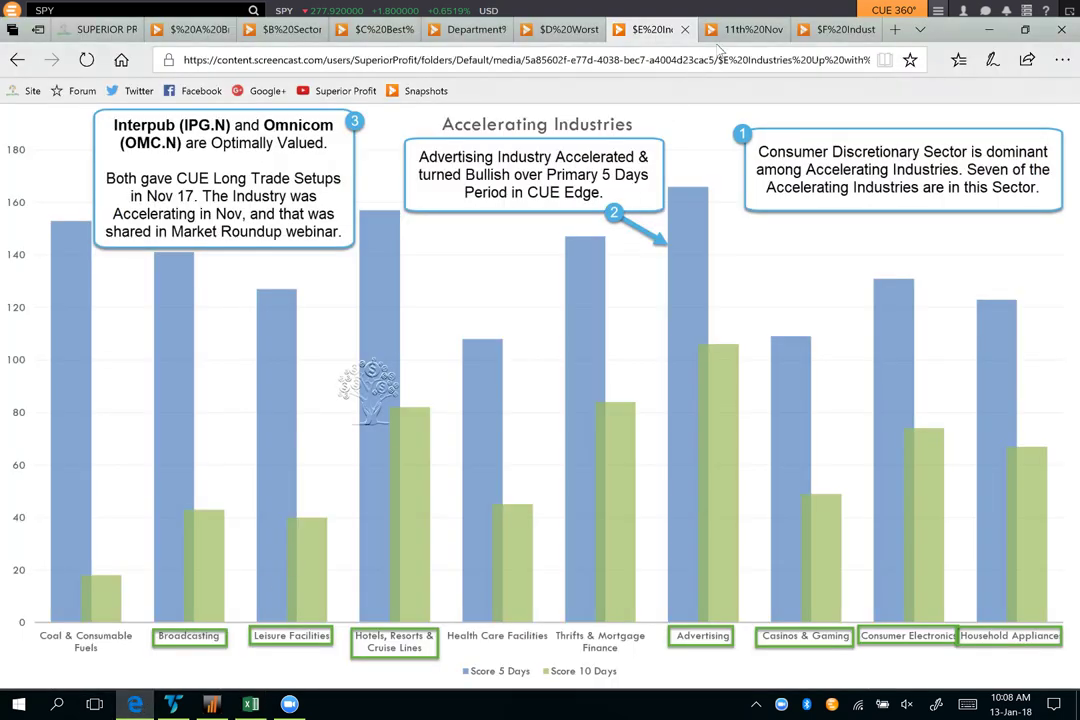
pyautogui.click(720, 36)
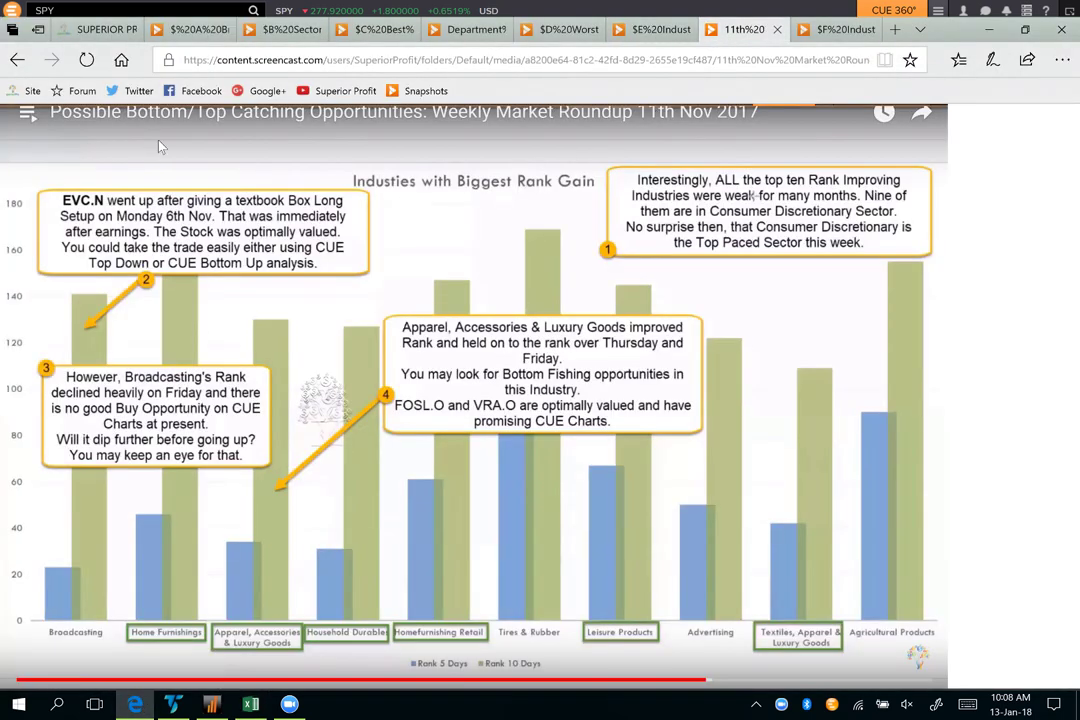